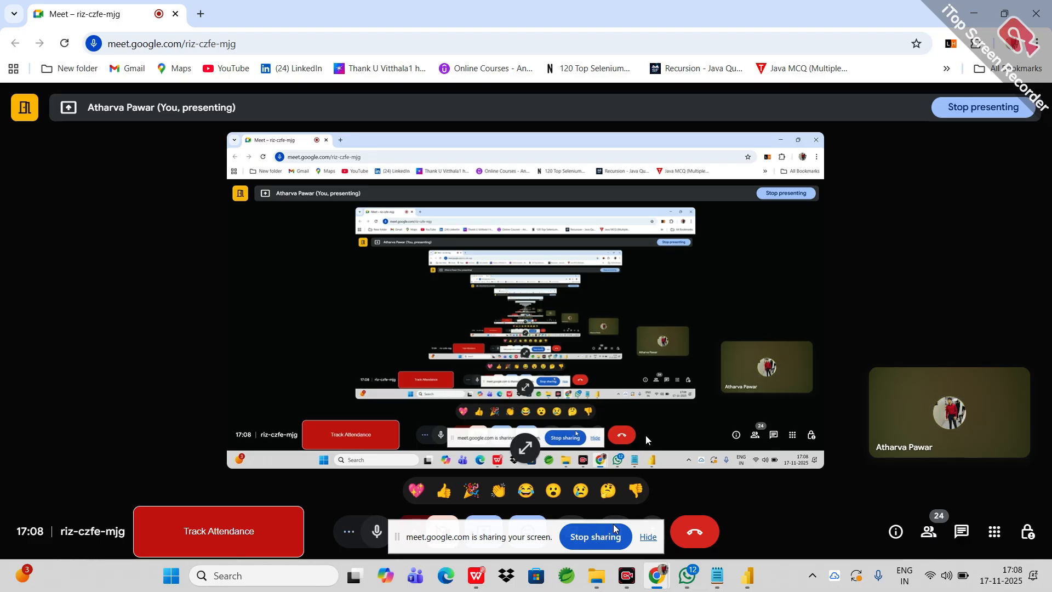
# Step: Hide the screen-sharing notice and switch to the powerBI_NMD report in Power BI
pyautogui.click(648, 536)
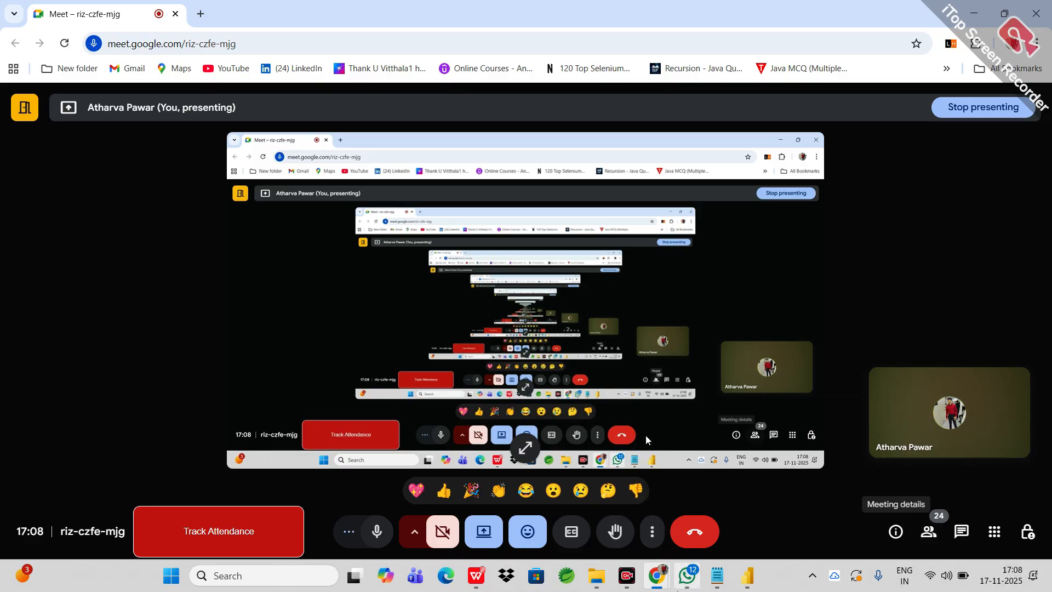
pyautogui.moveTo(747, 582)
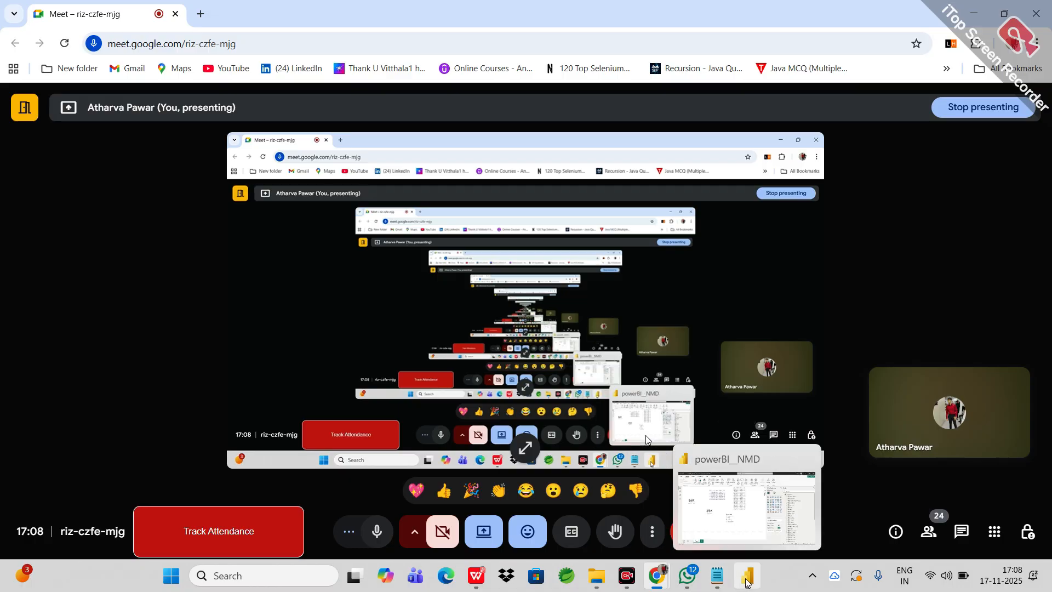
pyautogui.click(747, 582)
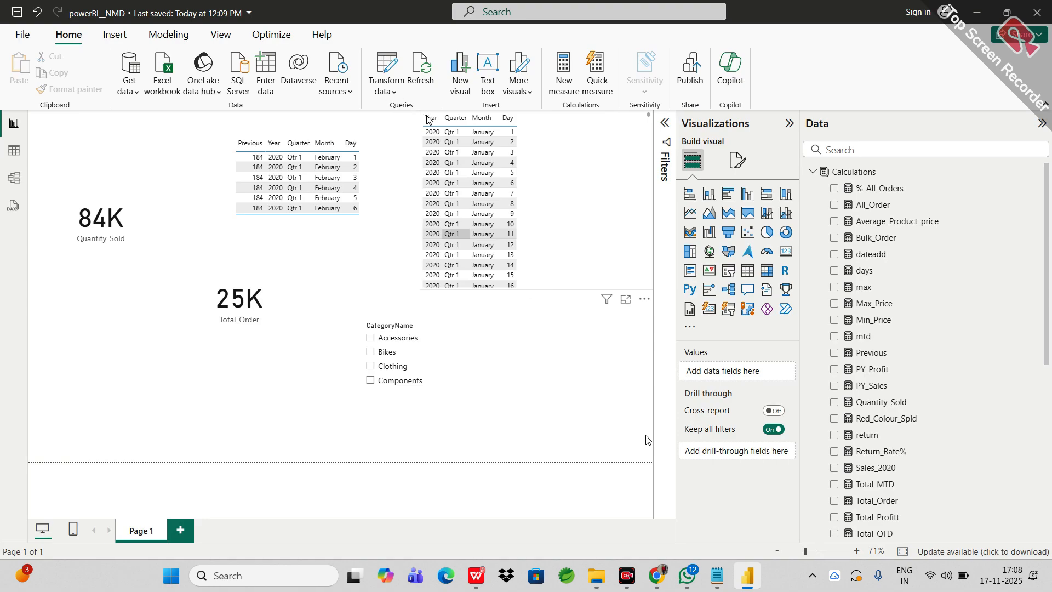
# Step: Remove the Year, Quarter, Month, Day table starting in January 2020 and move the CategoryName slicer below the Quantity_Sold card
pyautogui.click(513, 147)
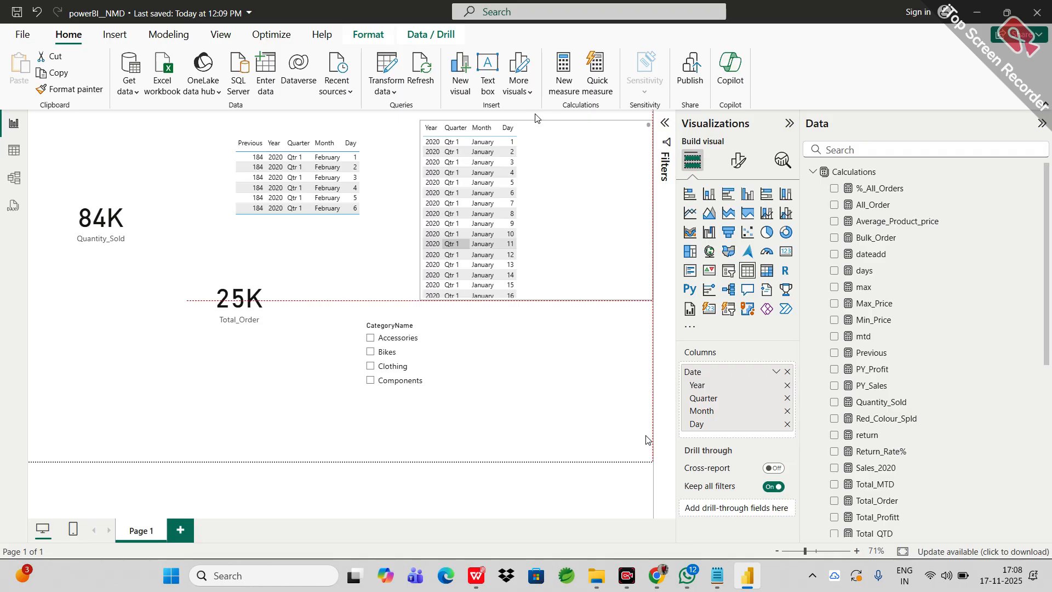
pyautogui.click(481, 133)
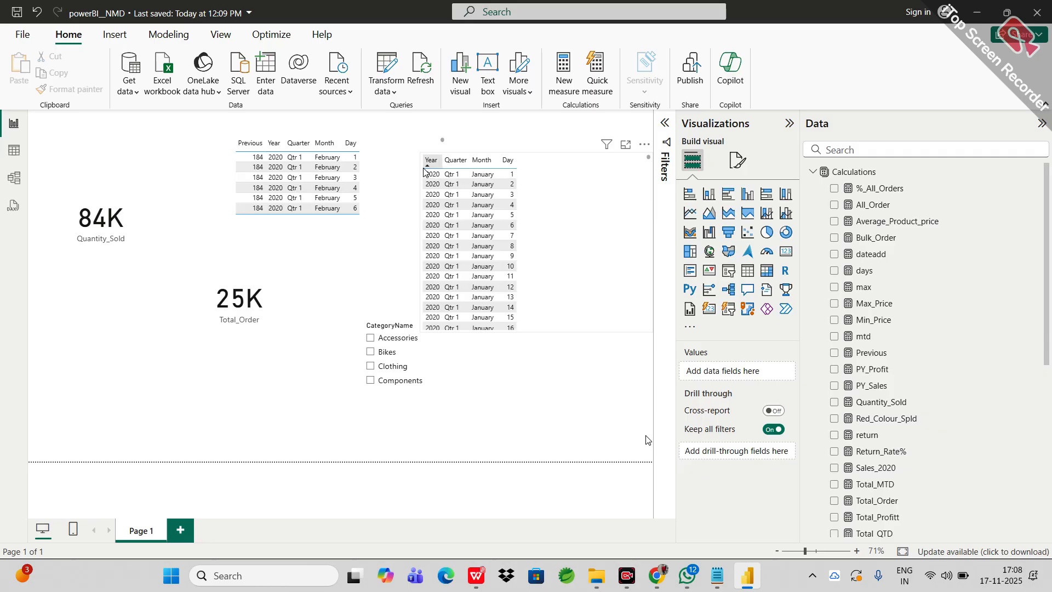
pyautogui.moveTo(558, 238); pyautogui.dragTo(541, 179)
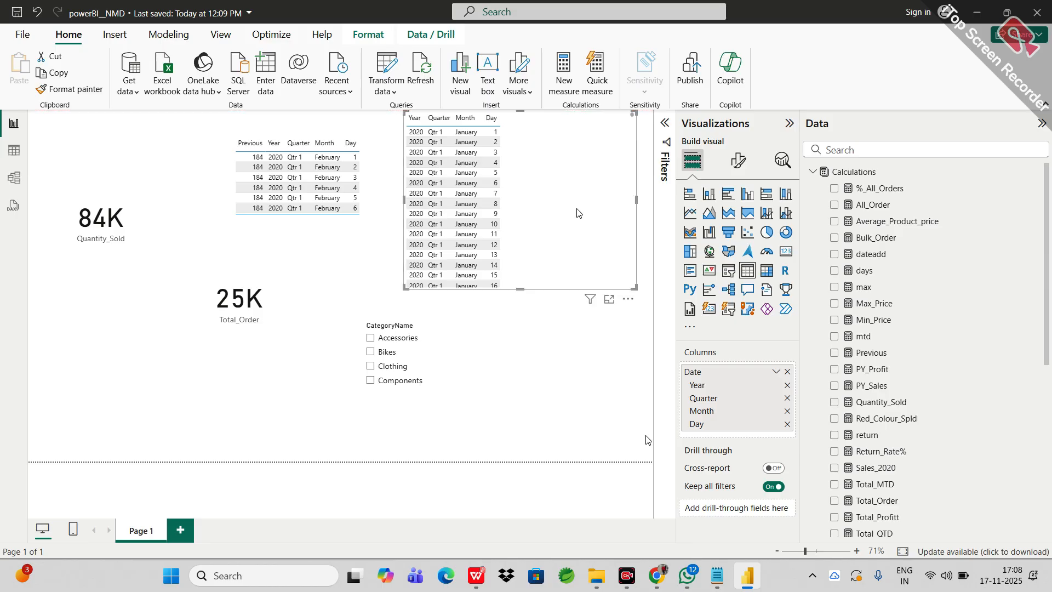
pyautogui.click(634, 297)
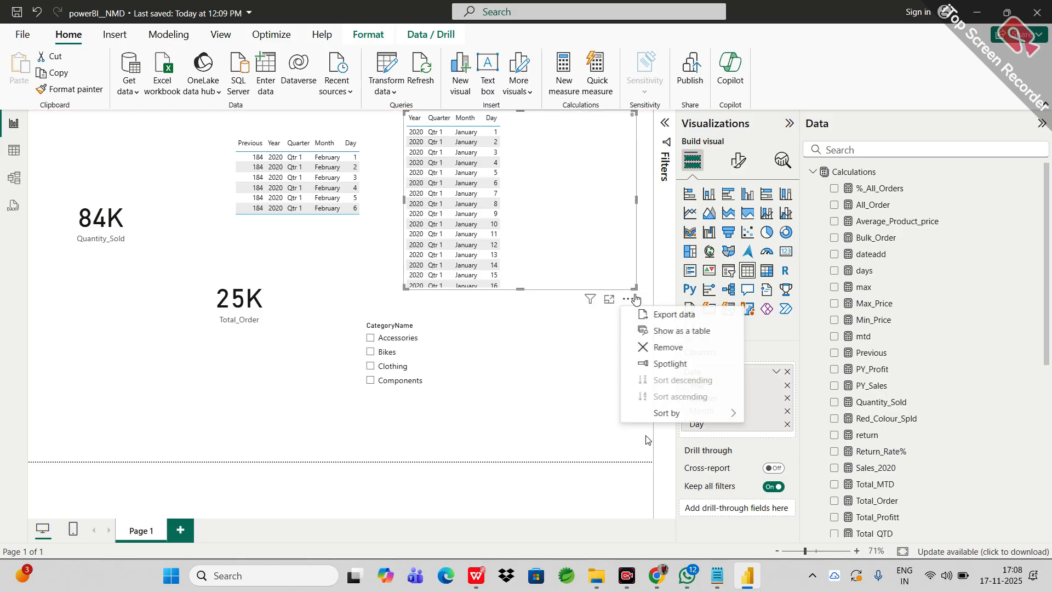
pyautogui.click(650, 346)
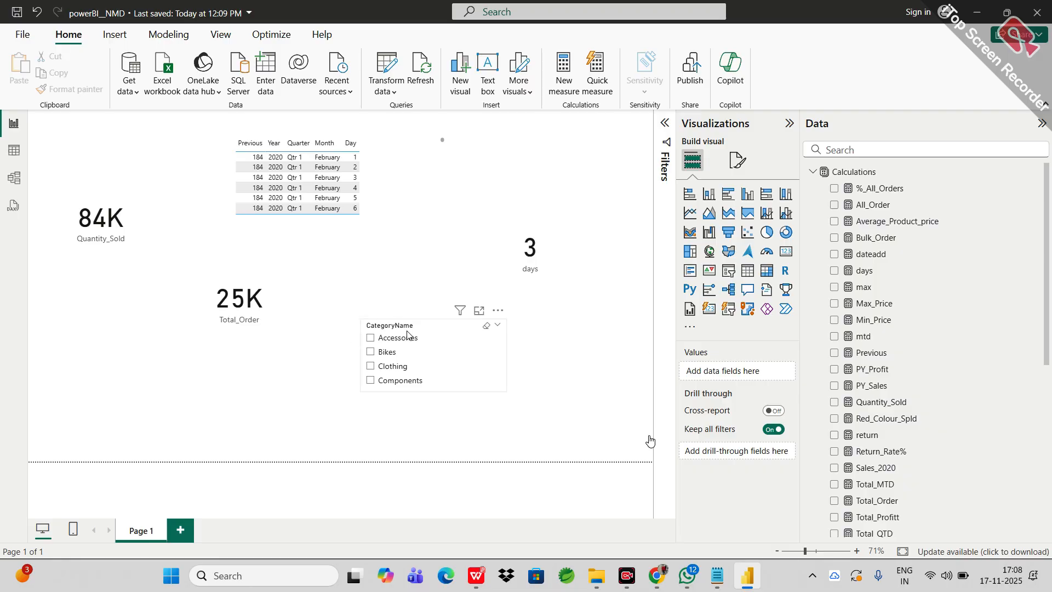
pyautogui.moveTo(478, 355); pyautogui.dragTo(152, 353)
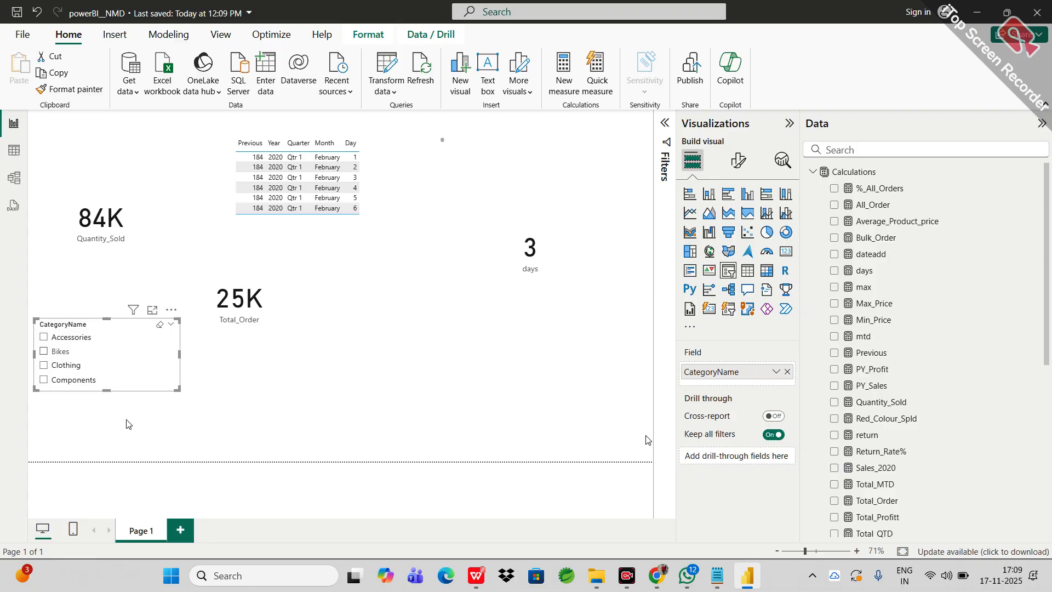
# Step: Switch to the Google Meet call in Chrome and check the meeting's participants
pyautogui.moveTo(650, 585)
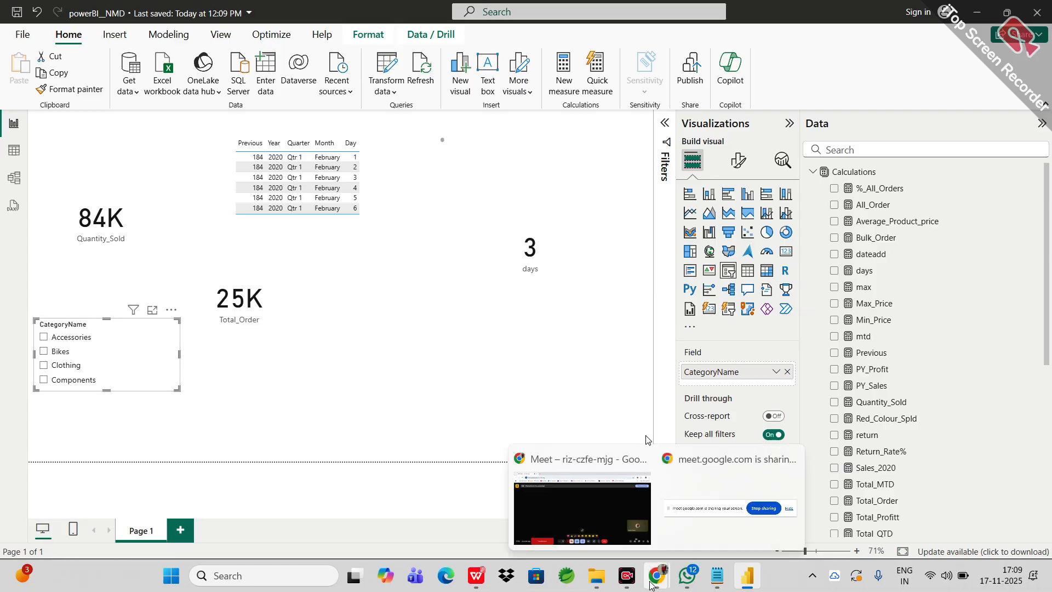
pyautogui.click(607, 514)
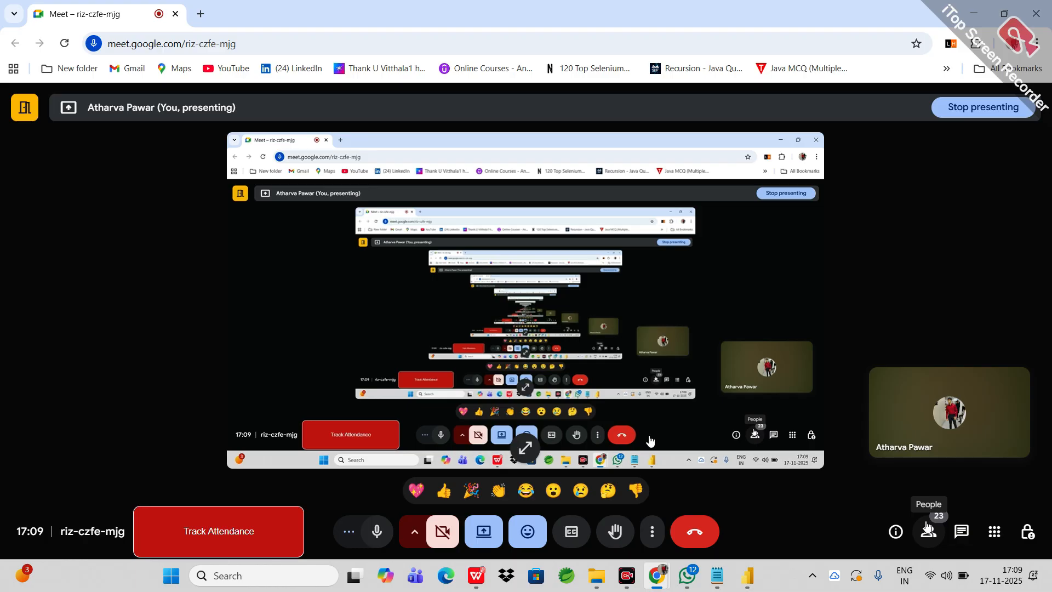
pyautogui.click(927, 528)
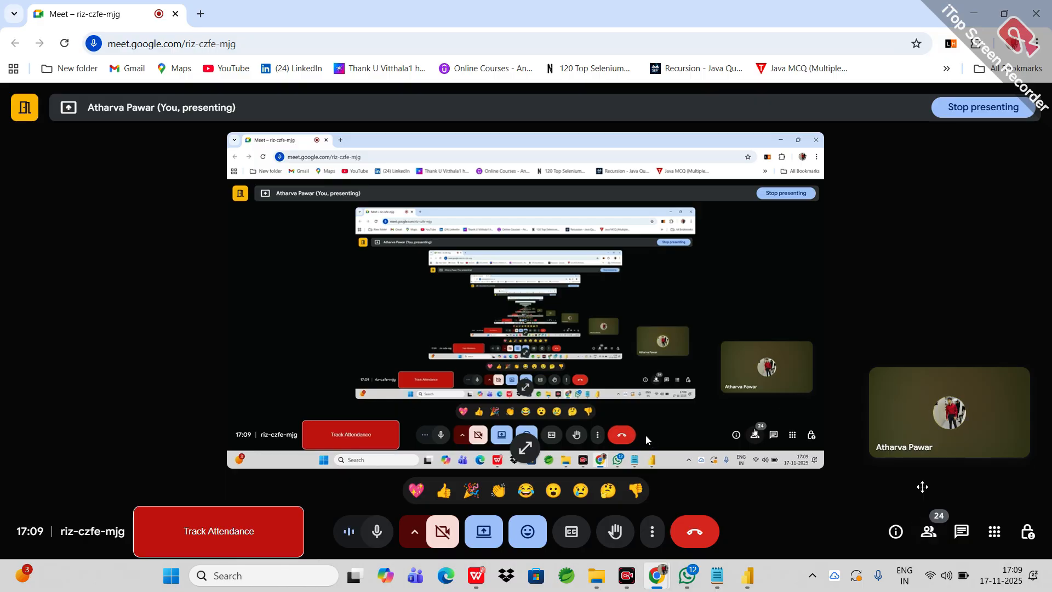
# Step: Open Excel and create a blank workbook
pyautogui.press('super')
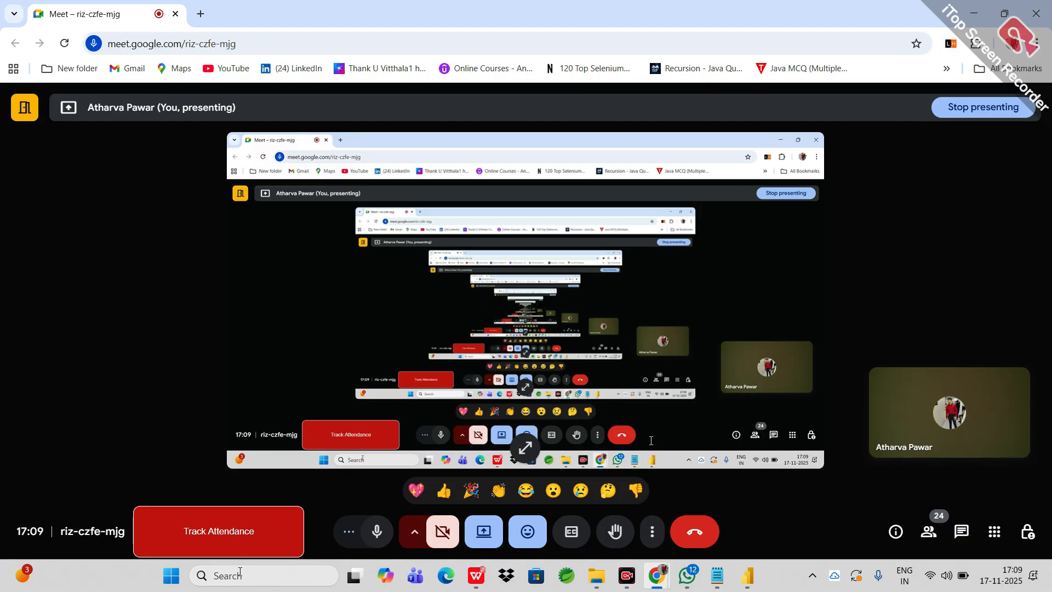
pyautogui.write('notepad')
pyautogui.press('BackSpace')
pyautogui.write('excel')
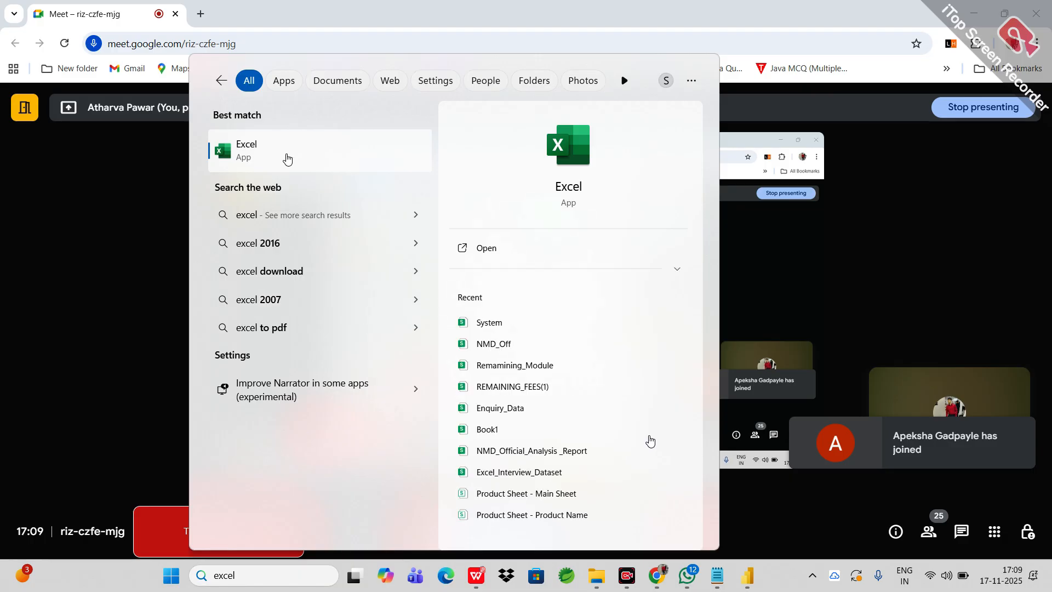
pyautogui.click(250, 148)
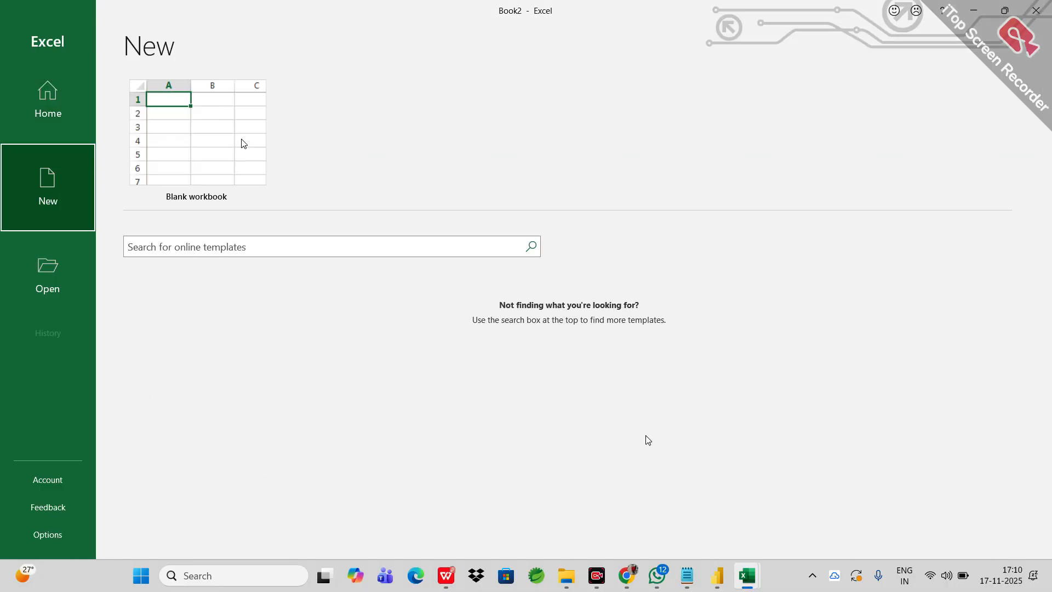
pyautogui.click(243, 143)
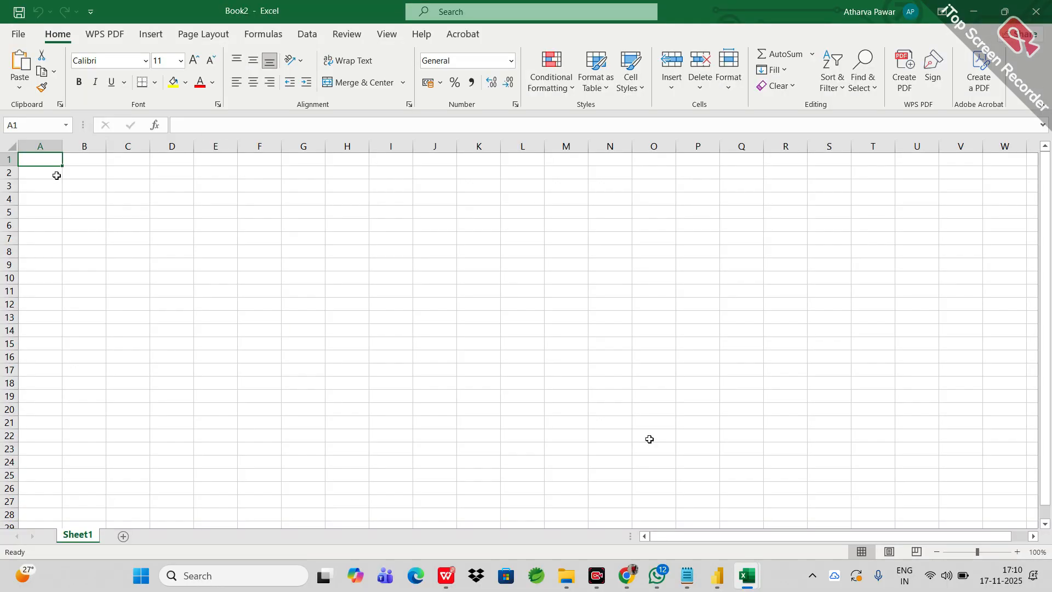
# Step: Enter the column headers Totadate in A1 and order in B1
pyautogui.click(45, 173)
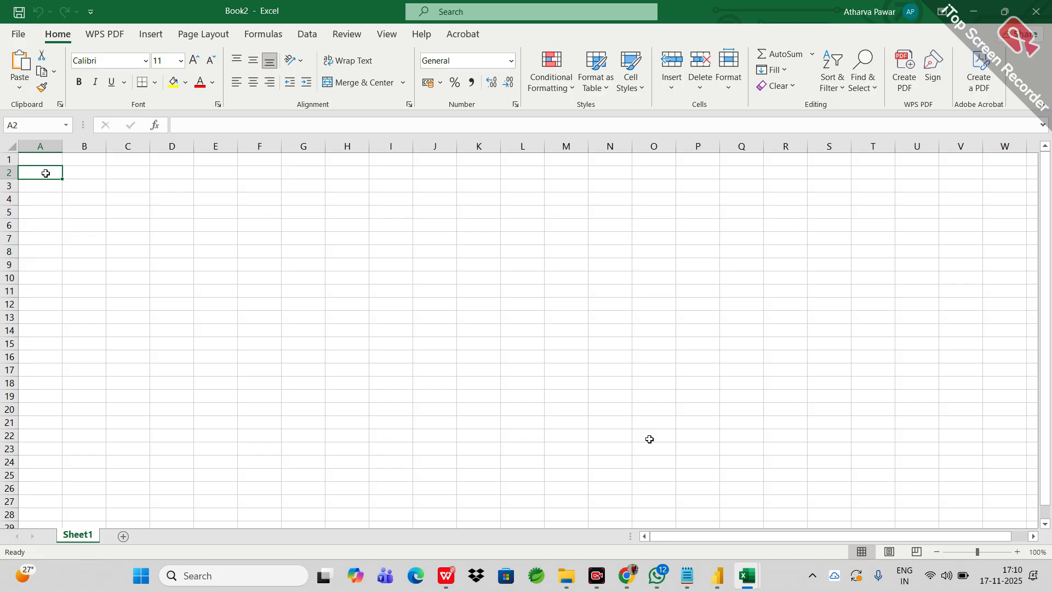
pyautogui.click(42, 158)
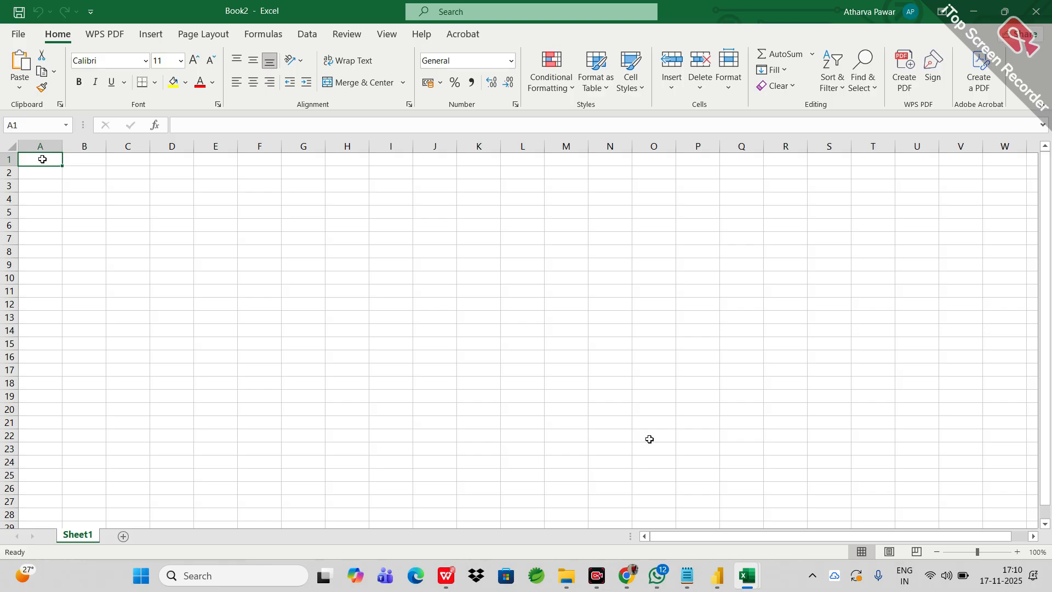
pyautogui.write('Tota')
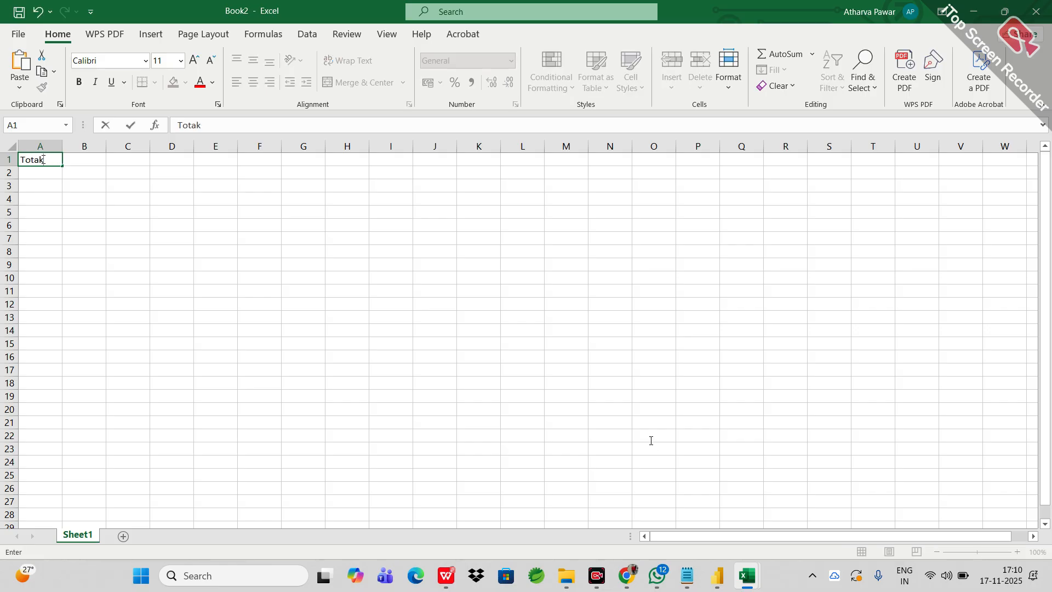
pyautogui.write('date')
pyautogui.click(82, 185)
pyautogui.click(75, 160)
pyautogui.write('order')
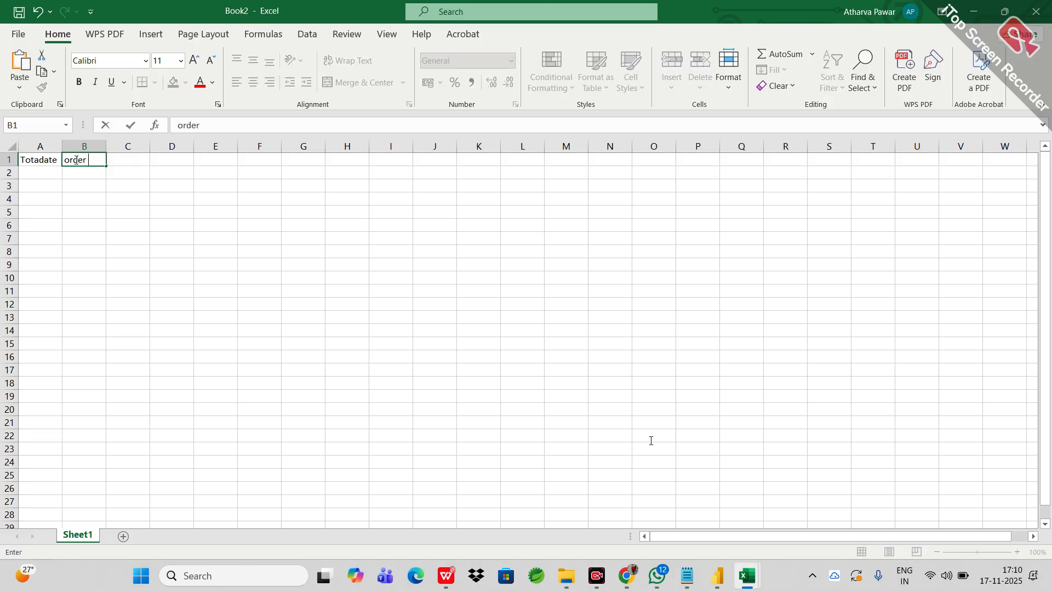
# Step: Fill cells A2:A11 with a number series from 1 to 10
pyautogui.click(48, 172)
pyautogui.write('1')
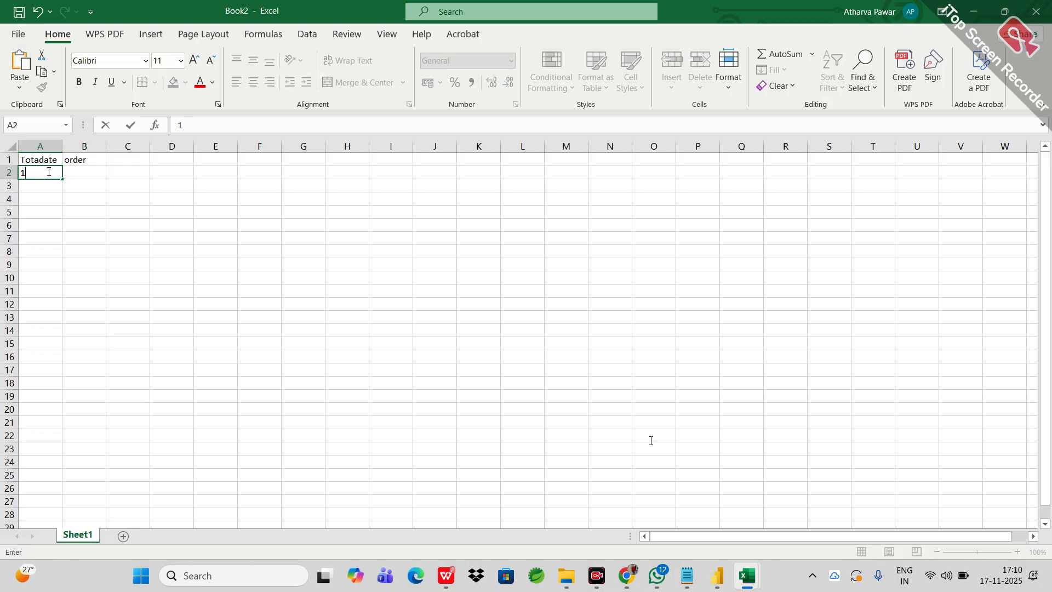
pyautogui.moveTo(61, 180); pyautogui.dragTo(52, 294)
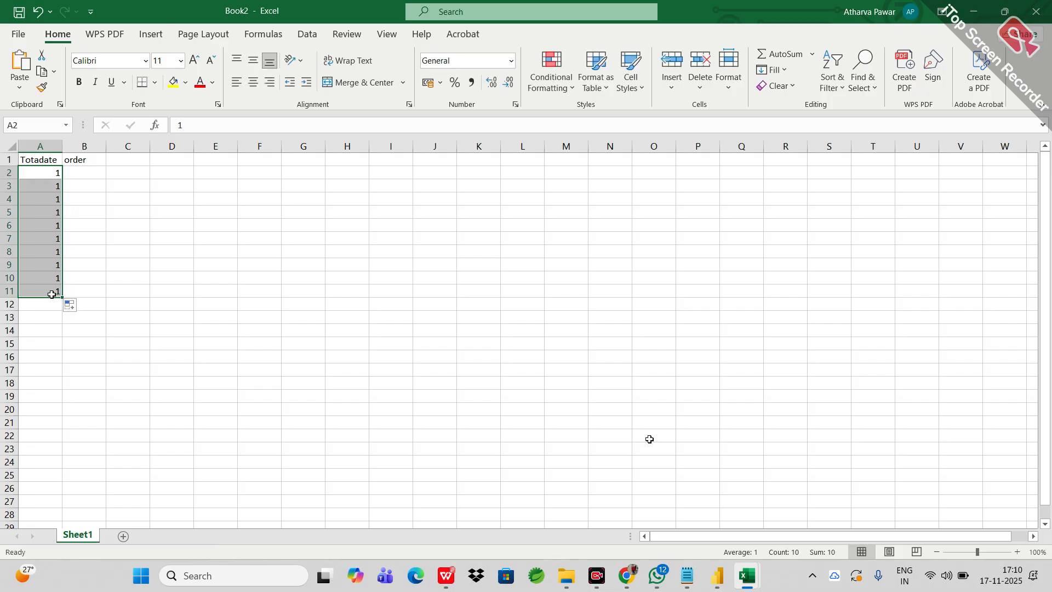
pyautogui.click(46, 173)
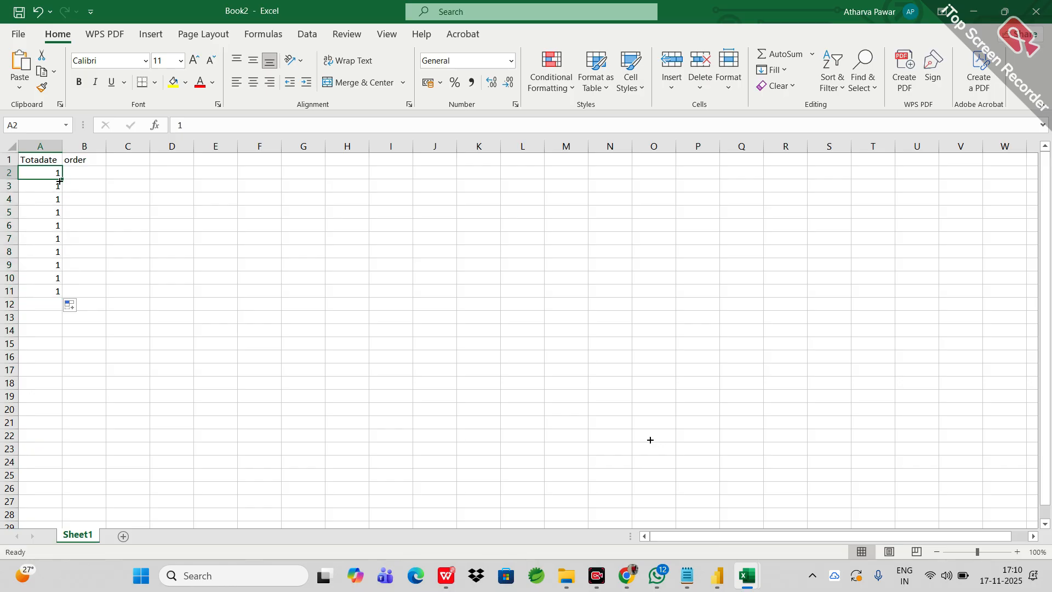
pyautogui.click(74, 303)
pyautogui.click(74, 340)
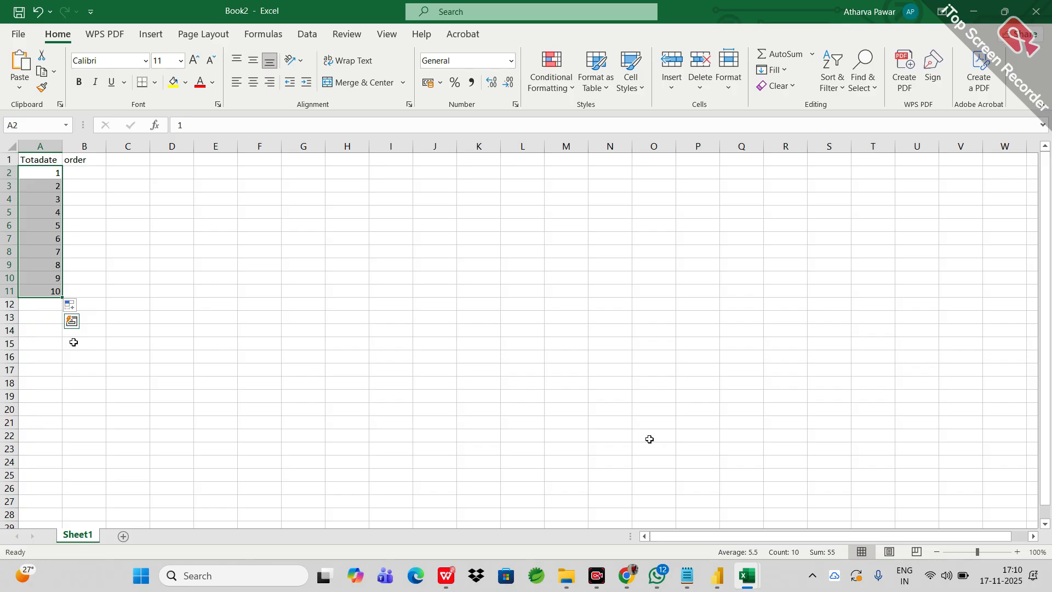
pyautogui.click(140, 326)
# Step: Enter the order values 4, 33, 33, 2, 44 and 4 in cells B2:B7
pyautogui.click(77, 175)
pyautogui.write('5')
pyautogui.press('Return')
pyautogui.press('Up')
pyautogui.write('4')
pyautogui.press('Return')
pyautogui.press('Return')
pyautogui.write('33')
pyautogui.press('Return')
pyautogui.press('Up')
pyautogui.press('Up')
pyautogui.write('33')
pyautogui.press('Return')
pyautogui.press('Return')
pyautogui.write('2')
pyautogui.press('Return')
pyautogui.press('Return')
pyautogui.write('4')
pyautogui.press('Up')
pyautogui.write('44')
pyautogui.press('Return')
pyautogui.press('Return')
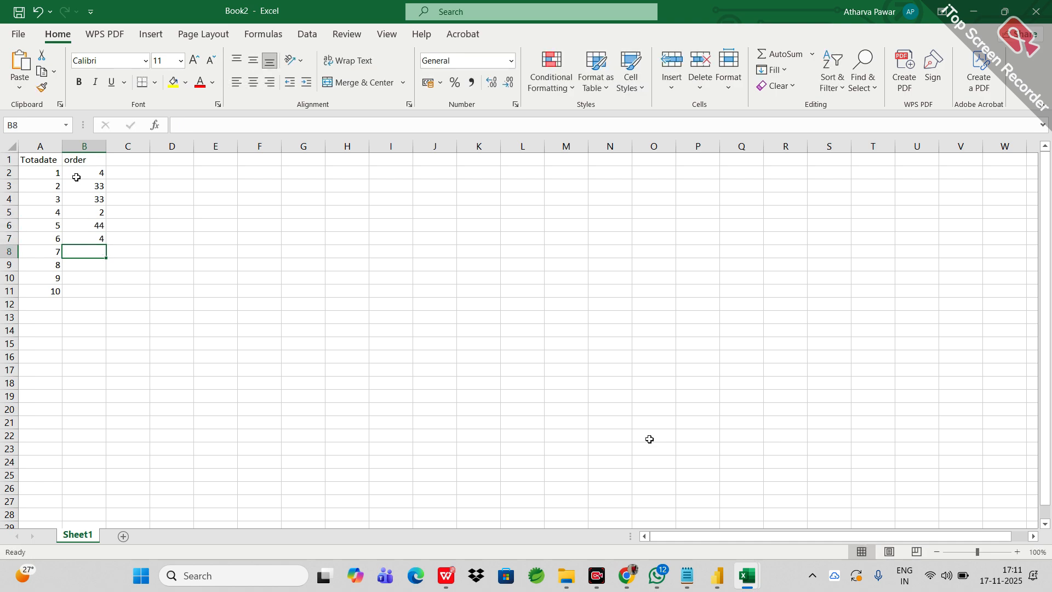
# Step: Enter the order values 22, 66, 77 and 11 in cells B8:B11, and select the first five dates in A2:A6
pyautogui.write('2')
pyautogui.write('66')
pyautogui.press('Return')
pyautogui.write('77')
pyautogui.press('Return')
pyautogui.write('11')
pyautogui.press('Return')
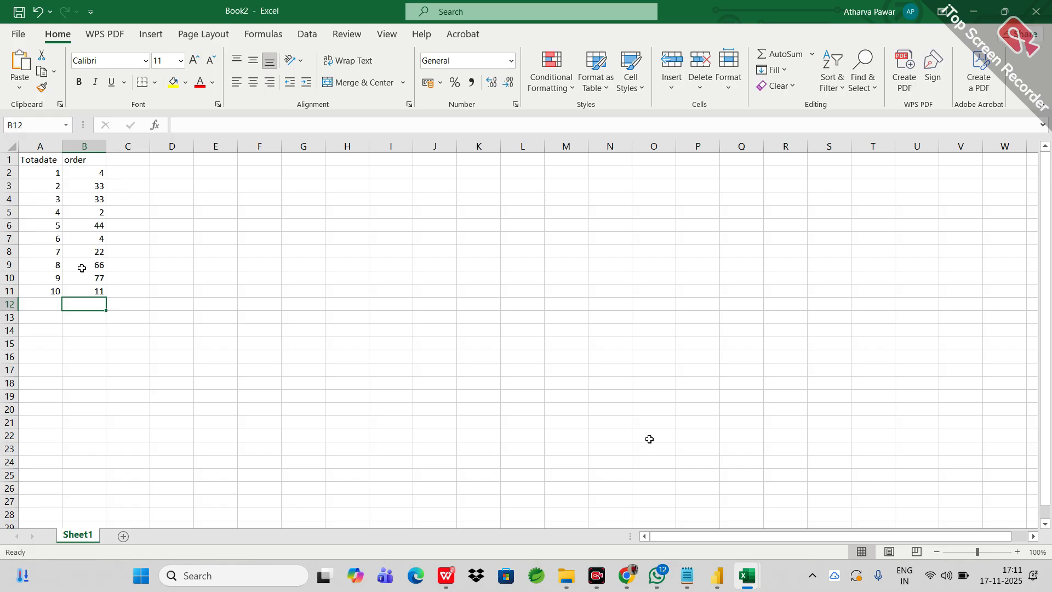
pyautogui.moveTo(40, 173); pyautogui.dragTo(38, 226)
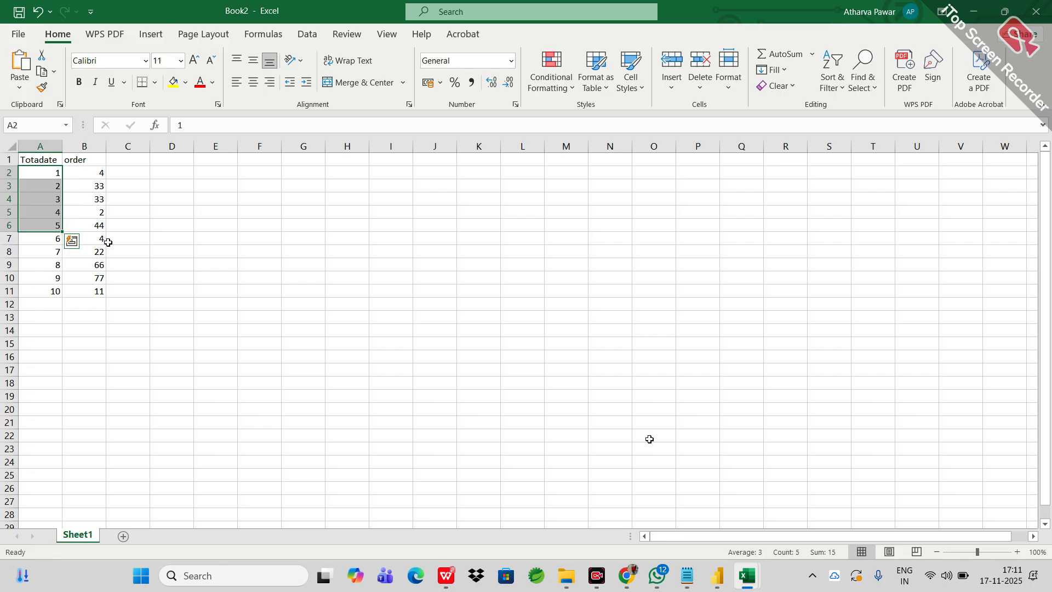
# Step: Switch to Power BI and add a new measure to the Calculations table
pyautogui.click(719, 578)
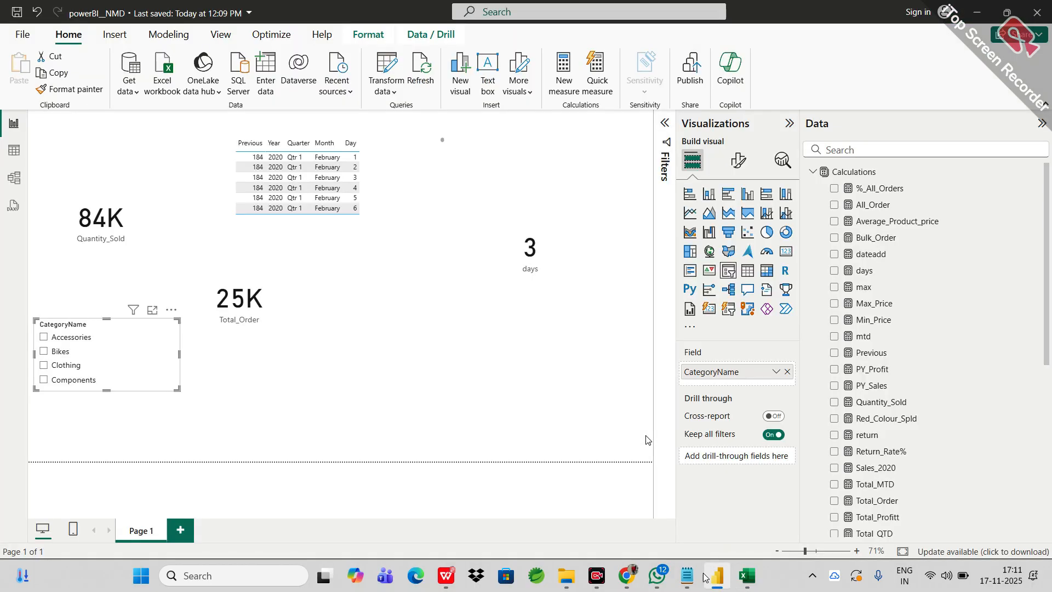
pyautogui.rightClick(855, 172)
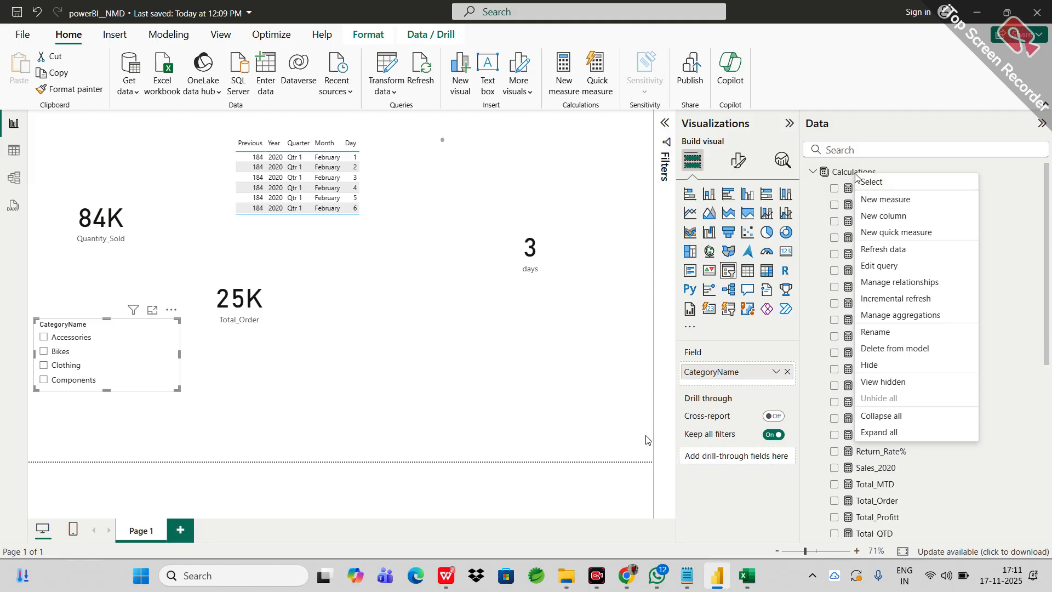
pyautogui.click(880, 204)
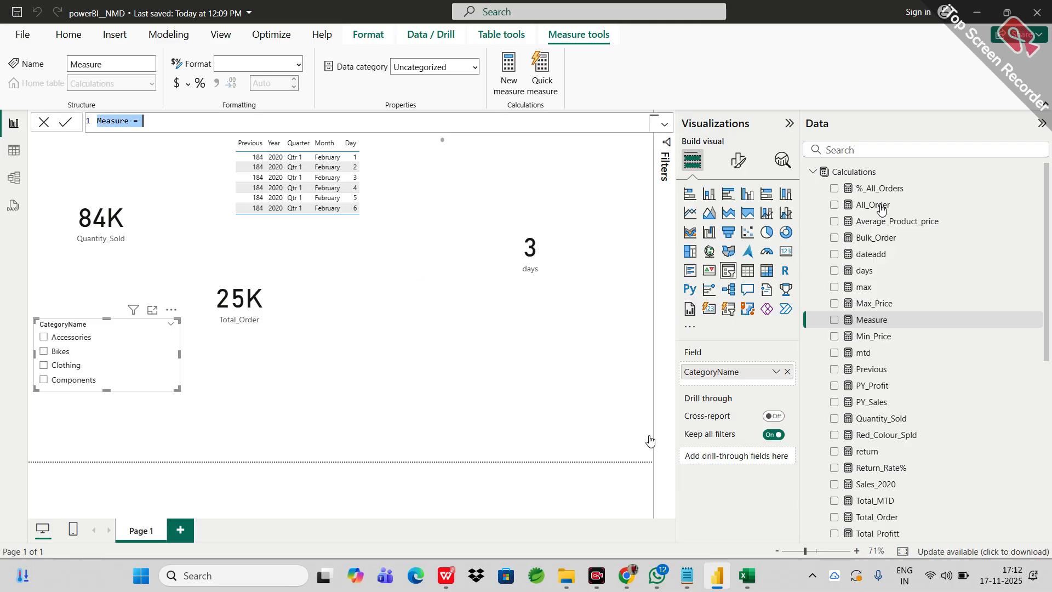
# Step: Name the new measure roolling_5_dayes and begin its formula with the CALCULATE function
pyautogui.press('BackSpace')
pyautogui.write('roolling')
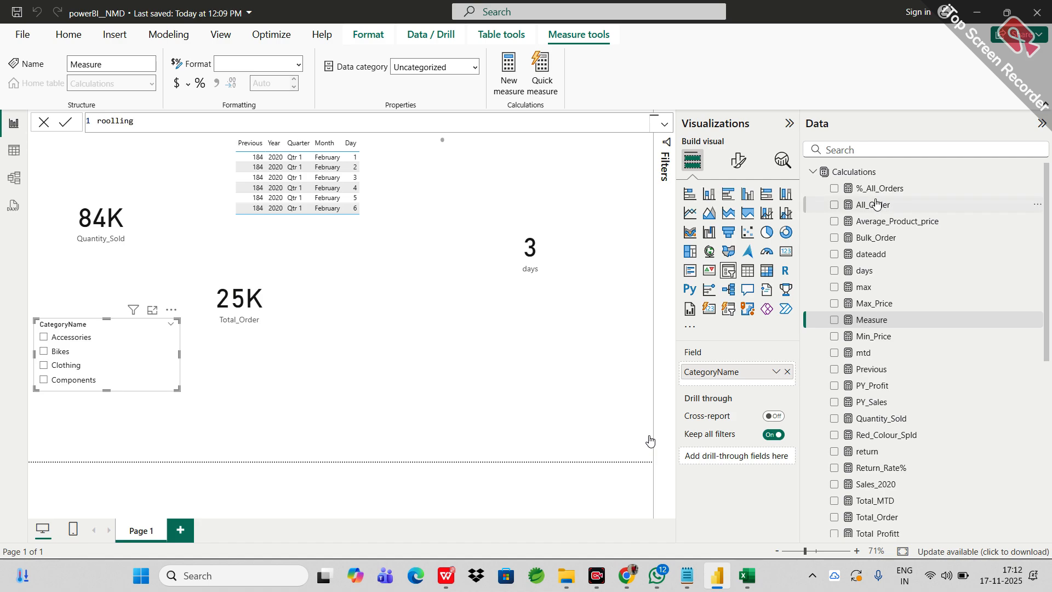
pyautogui.write('_5_da')
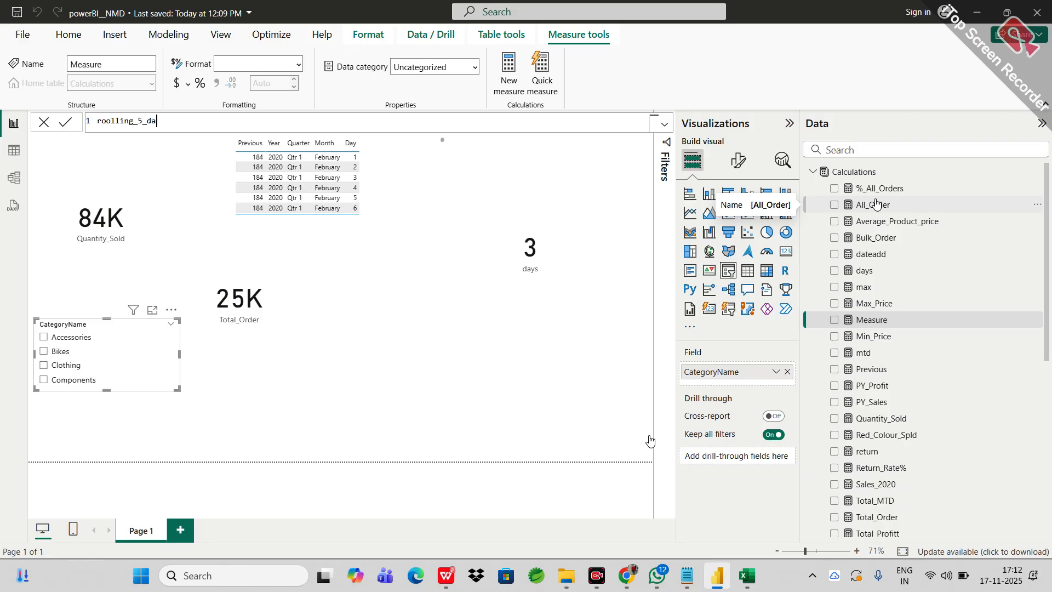
pyautogui.write('yes ')
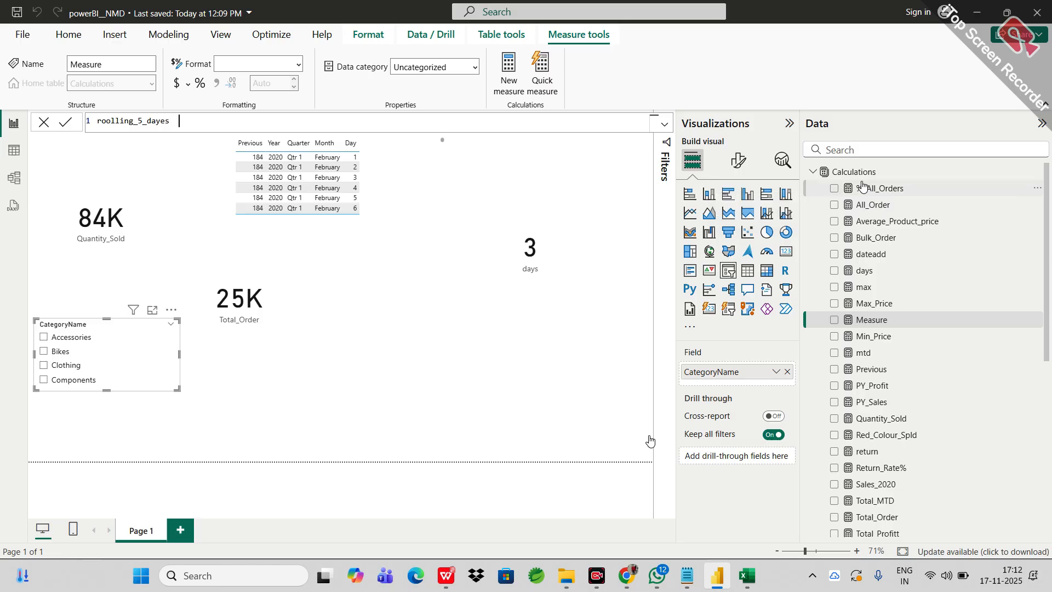
pyautogui.write(' = calc')
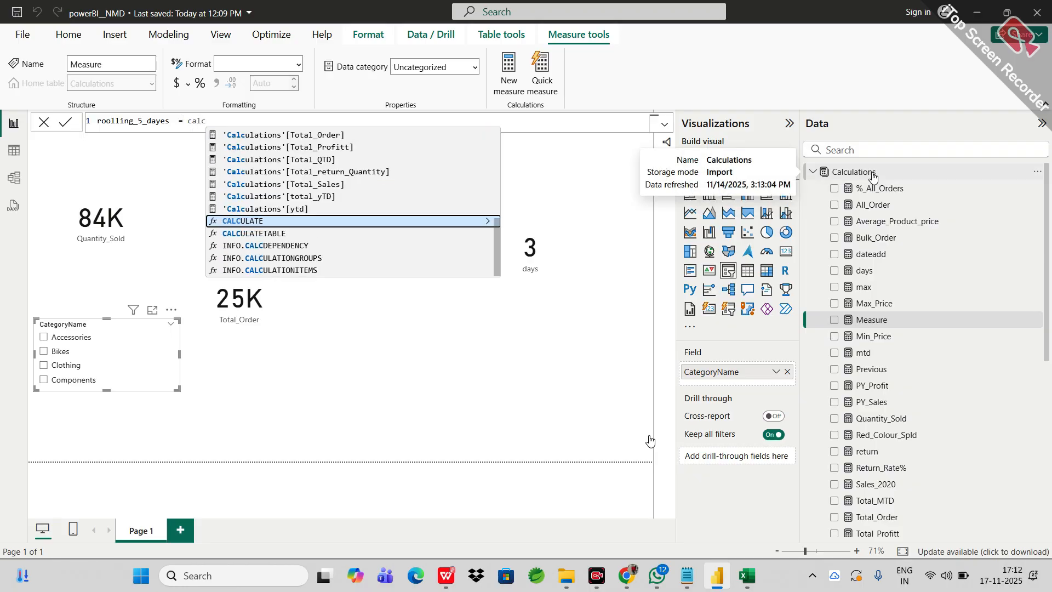
pyautogui.press('Tab')
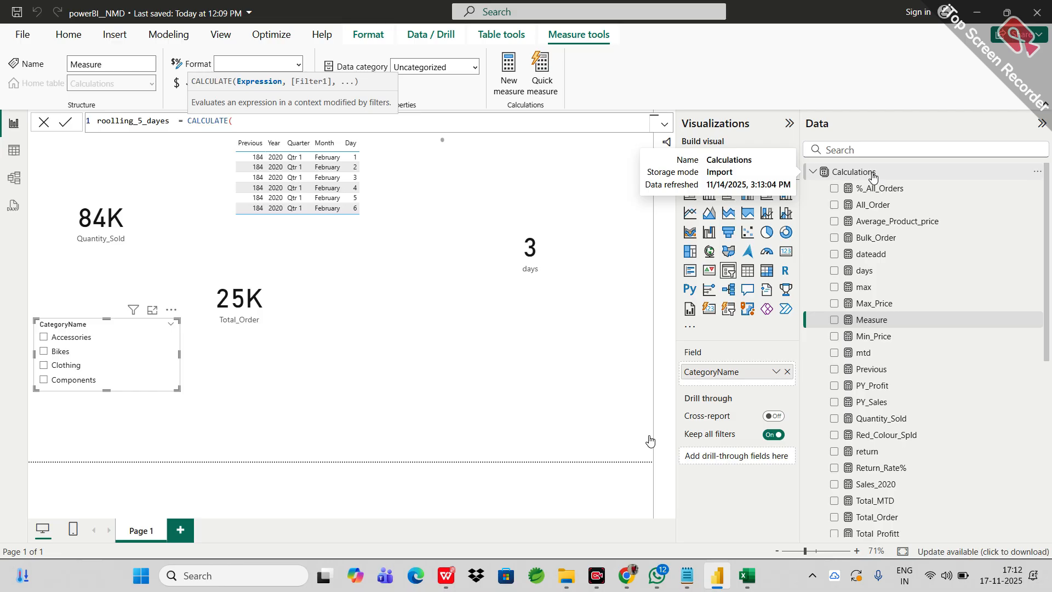
# Step: Use the [Total_Order] measure as the expression of CALCULATE
pyautogui.write('tota')
pyautogui.press('Up')
pyautogui.press('Up')
pyautogui.press('Up')
pyautogui.press('Up')
pyautogui.press('Up')
pyautogui.press('Up')
pyautogui.press('Up')
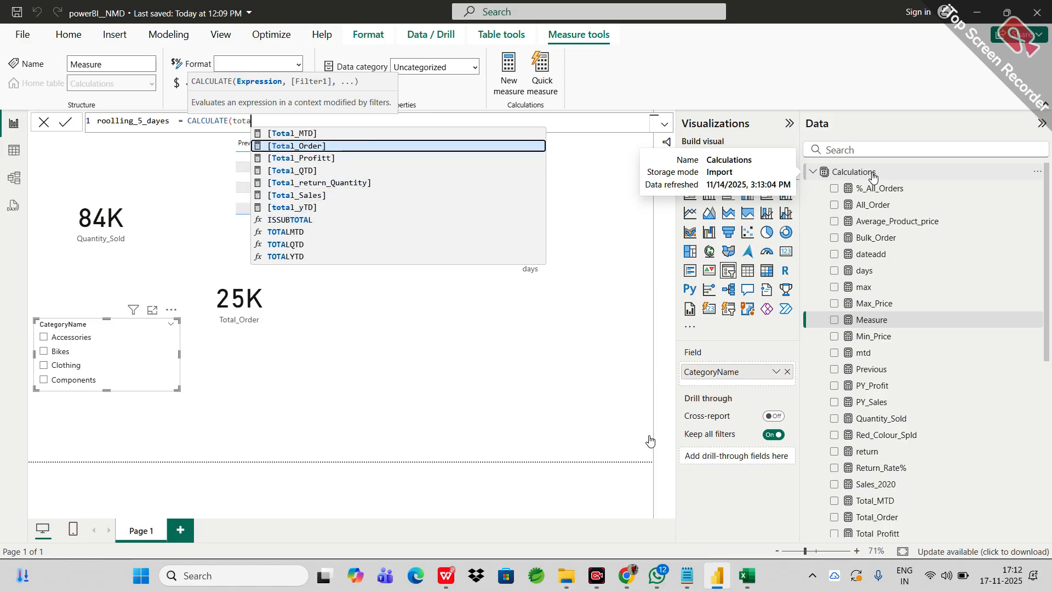
pyautogui.press('Tab')
pyautogui.write(',')
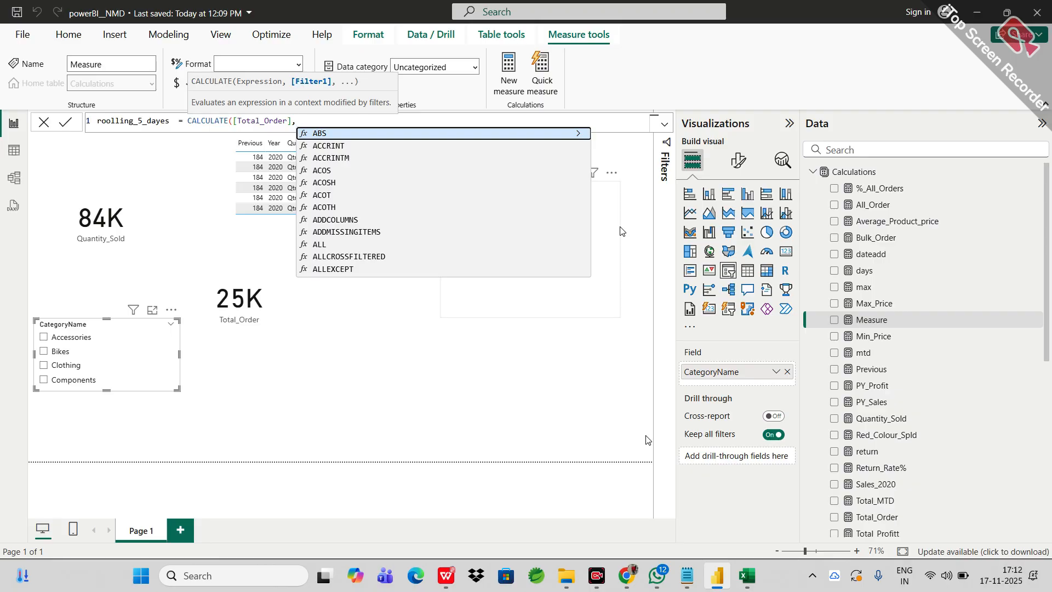
# Step: Add a DATESINPERIOD filter to the formula with 'Calendar Lookup'[Date] as its dates argument
pyautogui.write('dates')
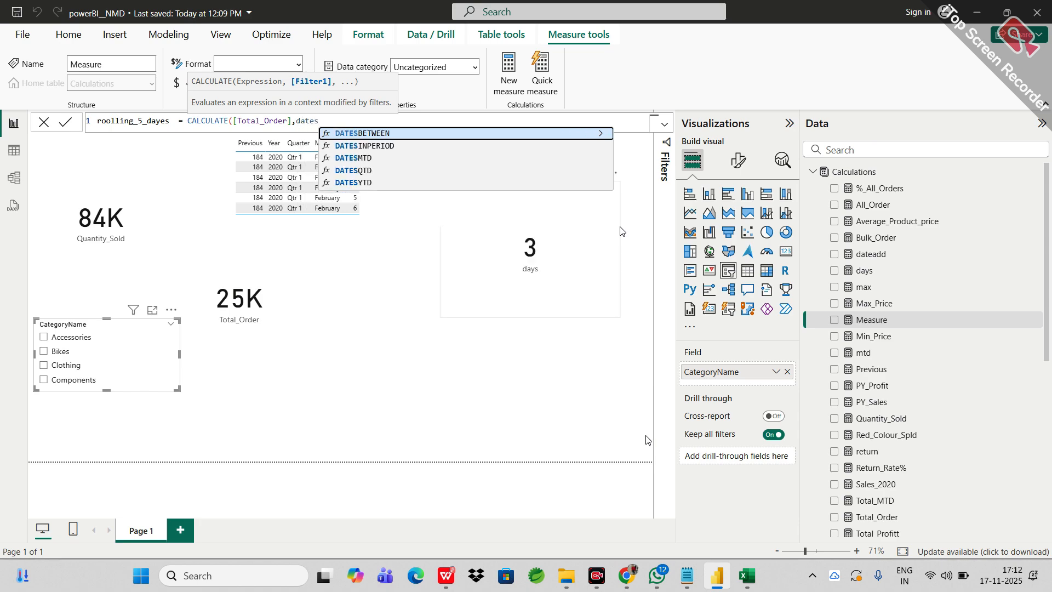
pyautogui.press('Down')
pyautogui.press('Tab')
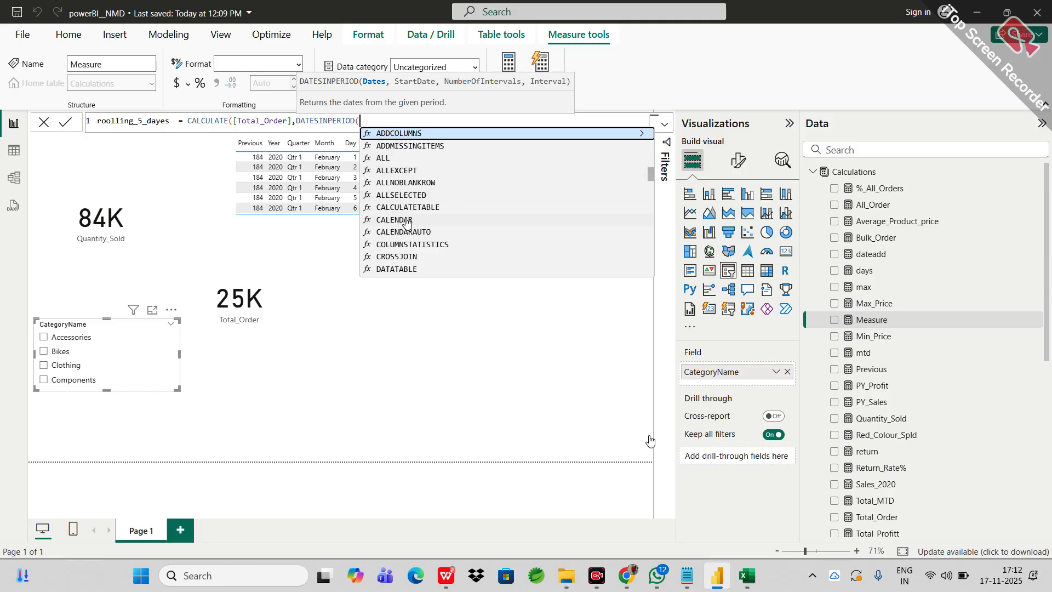
pyautogui.write('cale')
pyautogui.press('Up')
pyautogui.press('Up')
pyautogui.press('Up')
pyautogui.press('Up')
pyautogui.press('Up')
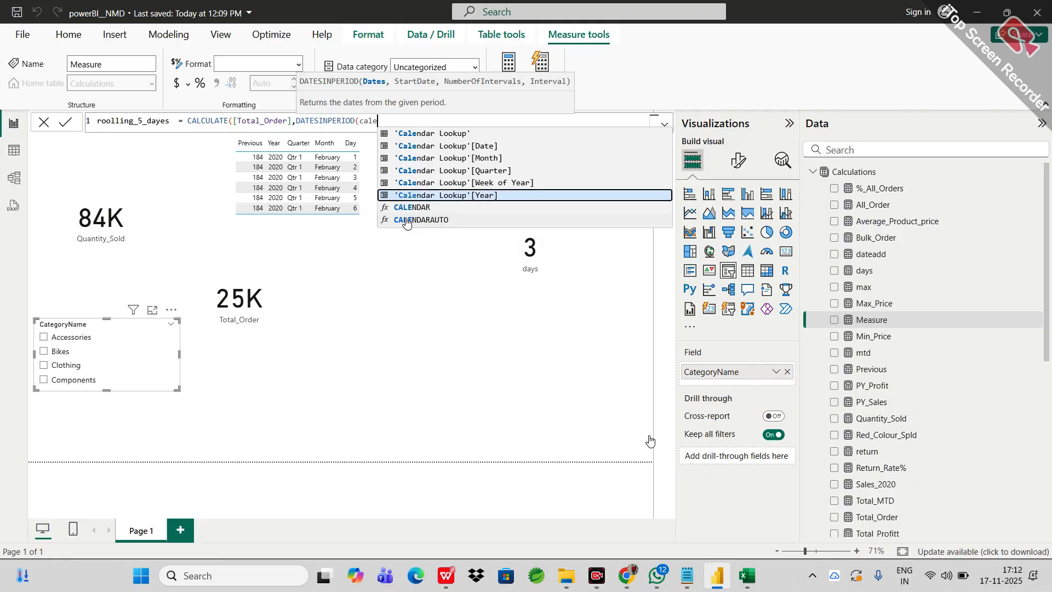
pyautogui.press('Tab')
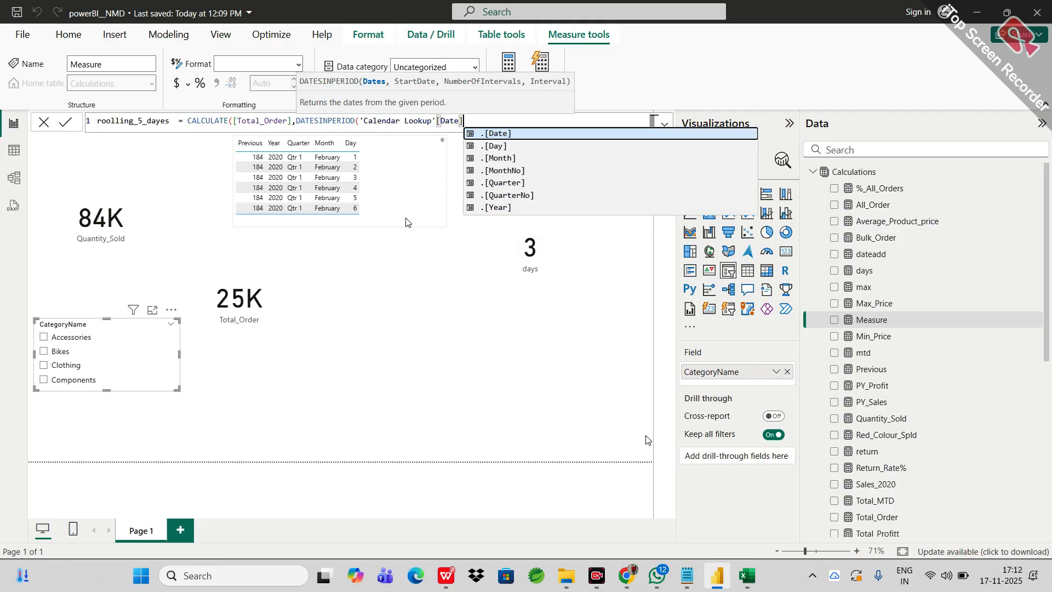
pyautogui.write('),')
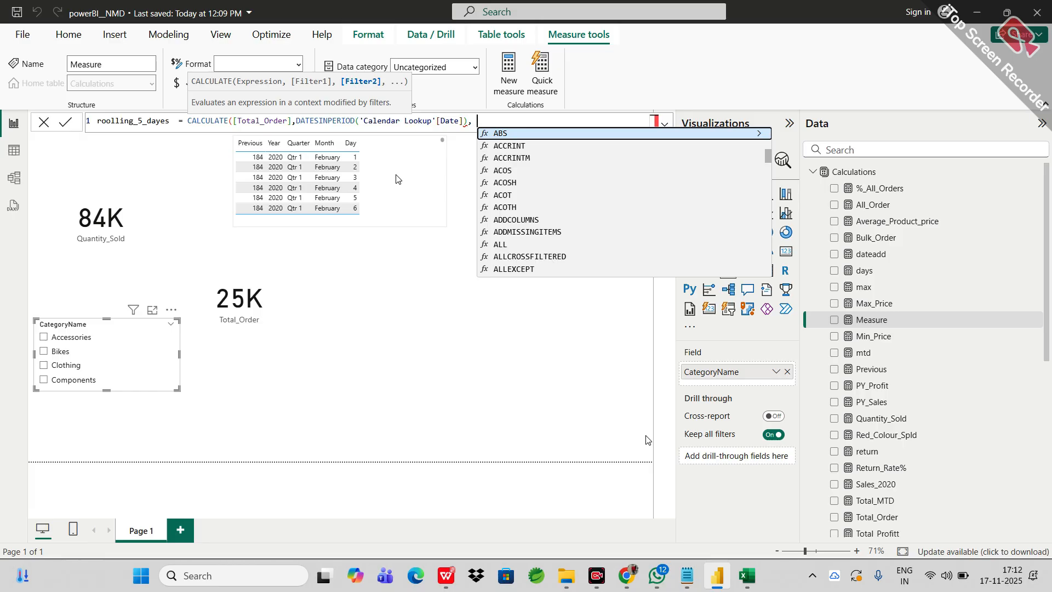
pyautogui.press('BackSpace')
pyautogui.press('BackSpace')
pyautogui.write(',')
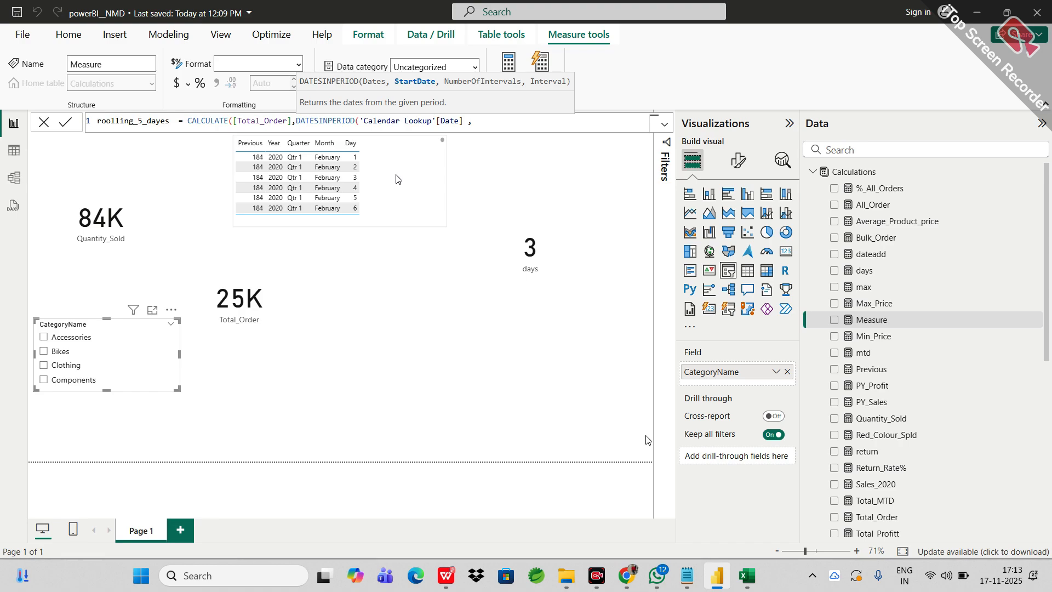
pyautogui.write('[max]')
pyautogui.press('BackSpace')
pyautogui.press('BackSpace')
pyautogui.press('BackSpace')
pyautogui.press('BackSpace')
pyautogui.press('BackSpace')
pyautogui.press('BackSpace')
# Step: Set the start date of DATESINPERIOD to MAX('Calendar Lookup'[Date])
pyautogui.write('max')
pyautogui.press('Down')
pyautogui.press('Down')
pyautogui.press('Tab')
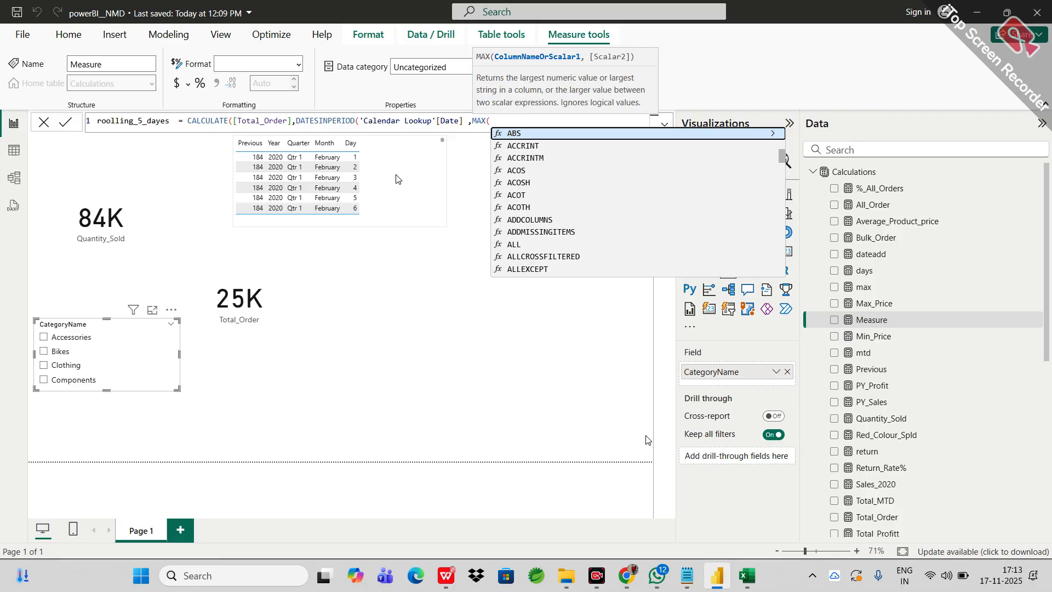
pyautogui.write('cal')
pyautogui.press('Up')
pyautogui.press('Up')
pyautogui.press('Up')
pyautogui.press('Up')
pyautogui.press('Up')
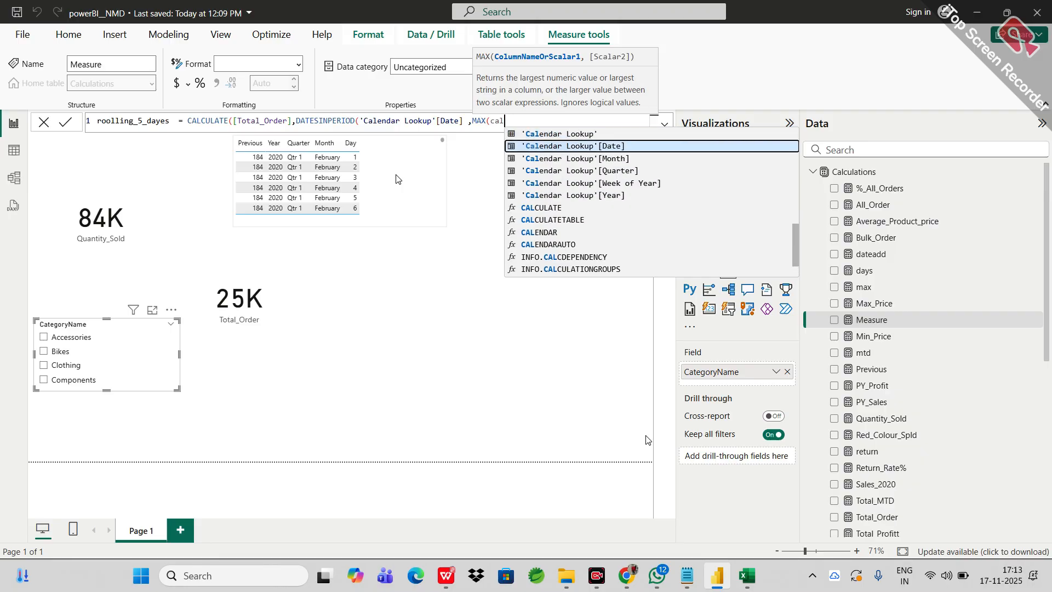
pyautogui.press('Tab')
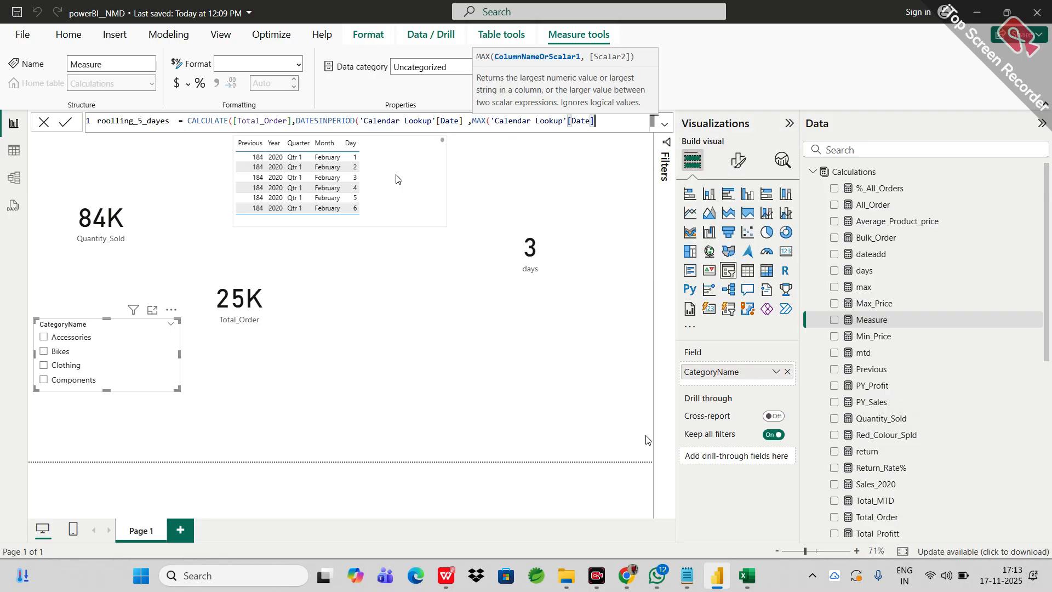
pyautogui.write('),')
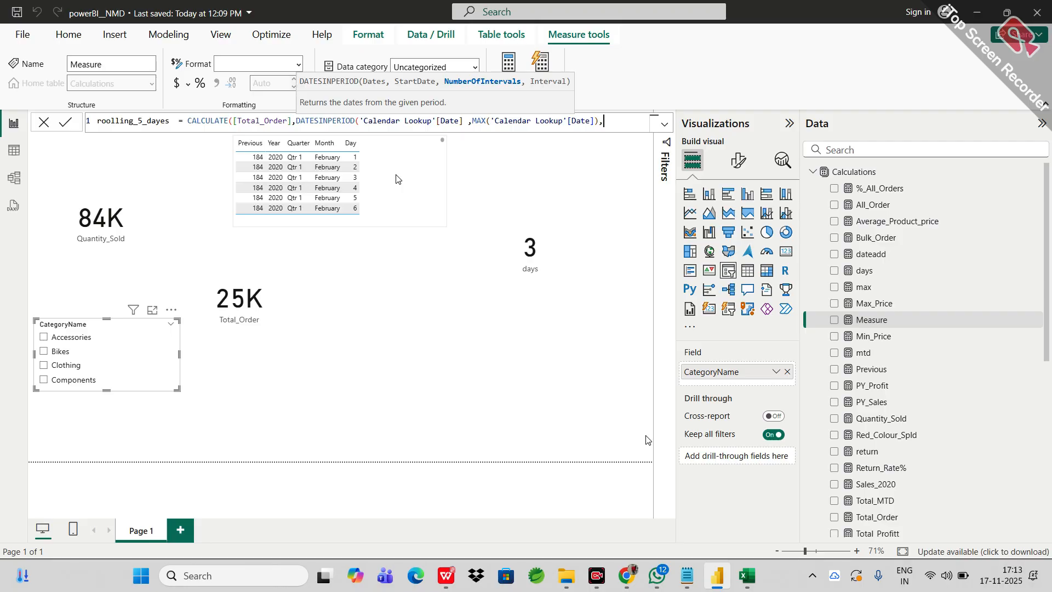
# Step: Complete DATESINPERIOD with -5 intervals of a day and commit the roolling_5_dayes measure
pyautogui.write('-5 ,')
pyautogui.press('Tab')
pyautogui.write(')')
pyautogui.press('Return')
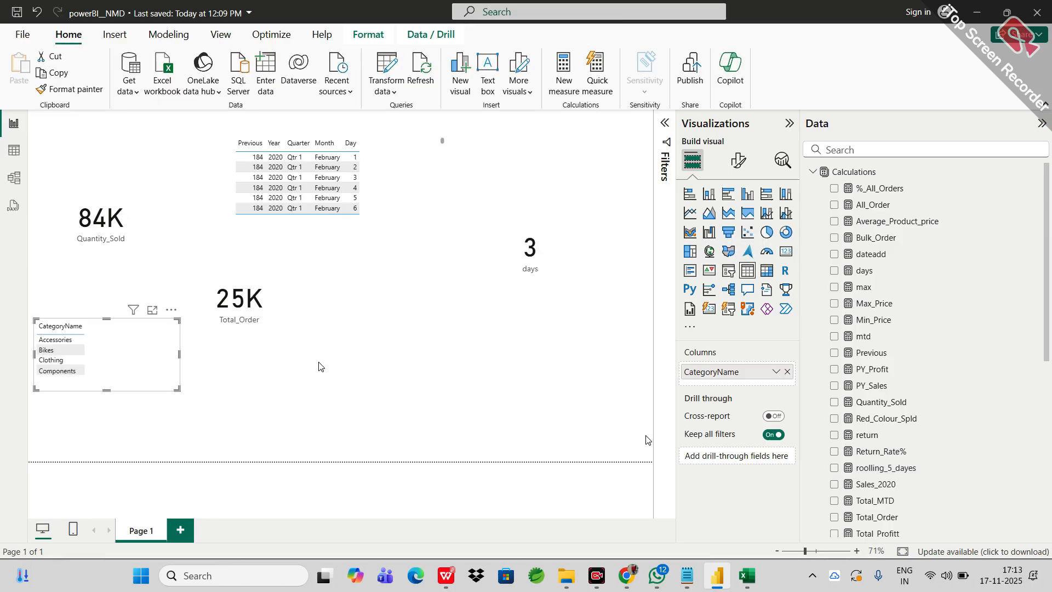
# Step: Move the CategoryName table beneath the days card and replace its field with the Calendar Lookup Date hierarchy
pyautogui.moveTo(74, 357); pyautogui.dragTo(469, 321)
pyautogui.scroll(-5, 878, 388)
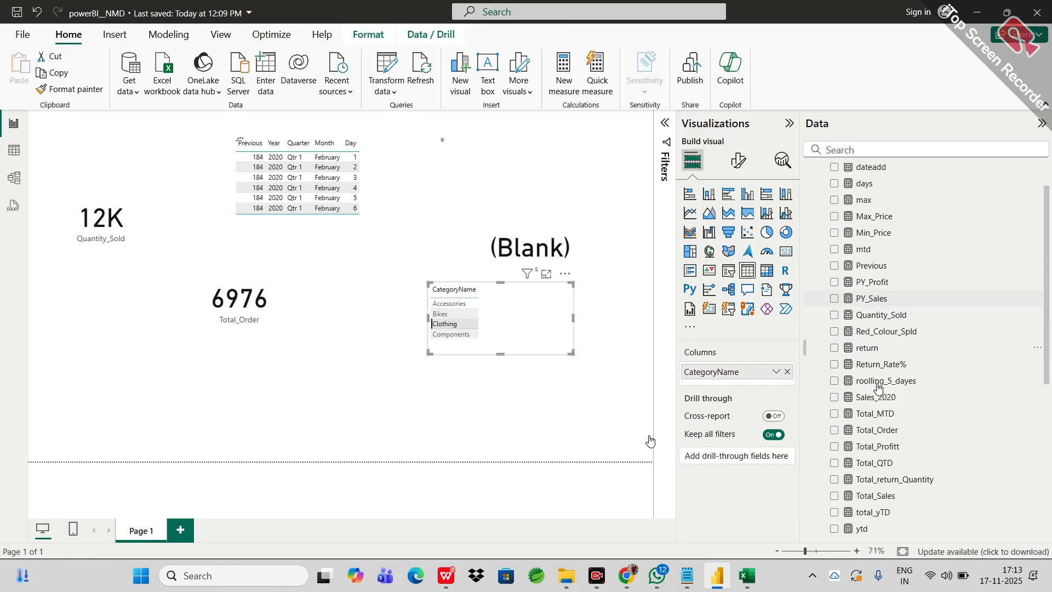
pyautogui.scroll(-2, 879, 388)
pyautogui.moveTo(861, 314); pyautogui.dragTo(723, 386)
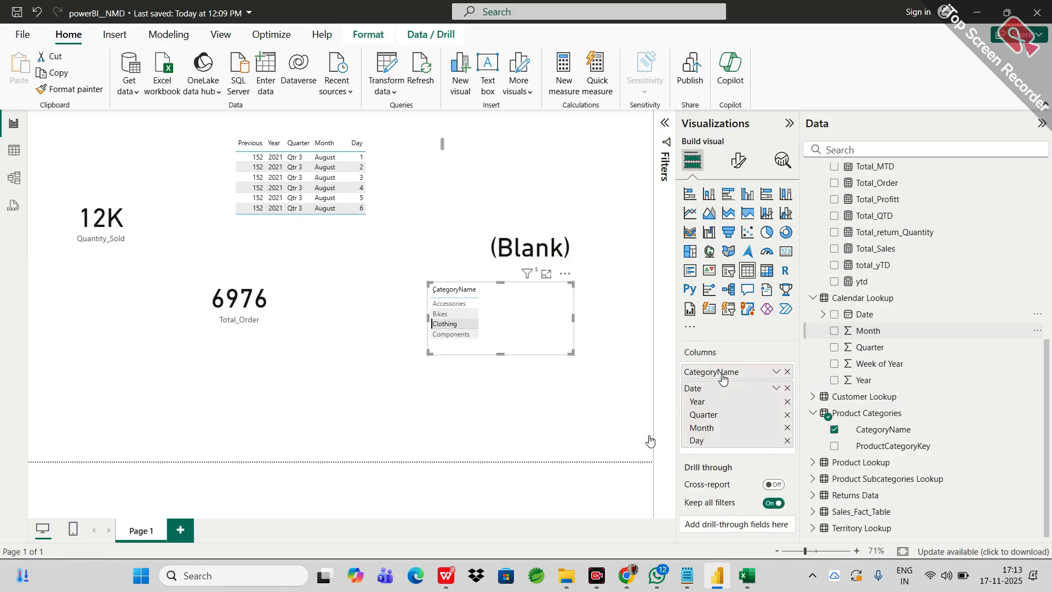
pyautogui.click(787, 372)
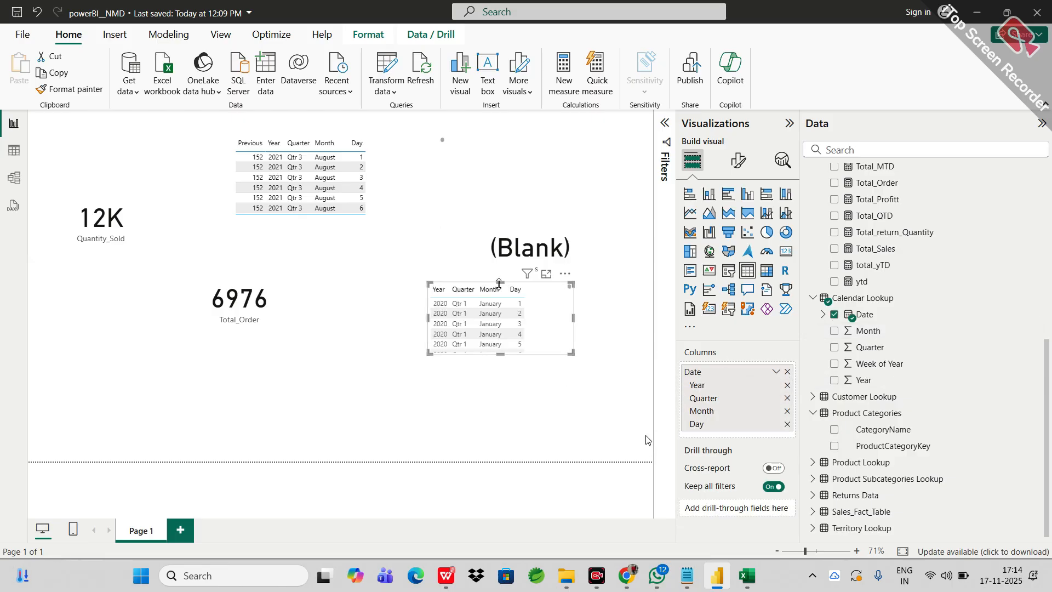
# Step: Add the Total_Order and roolling_5_dayes measures as columns of the date table
pyautogui.scroll(4, 888, 318)
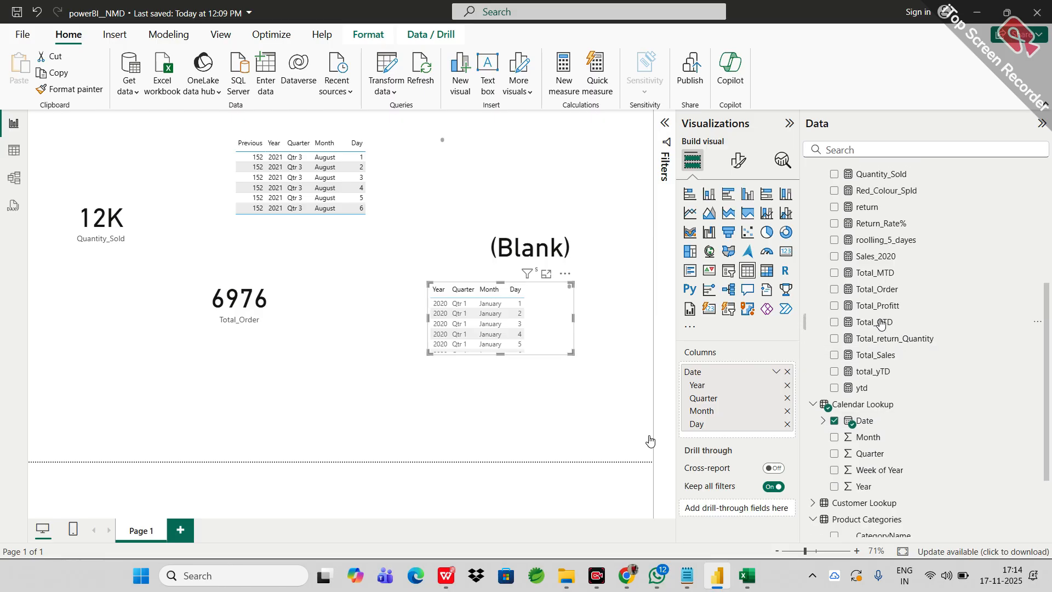
pyautogui.moveTo(874, 295); pyautogui.dragTo(729, 441)
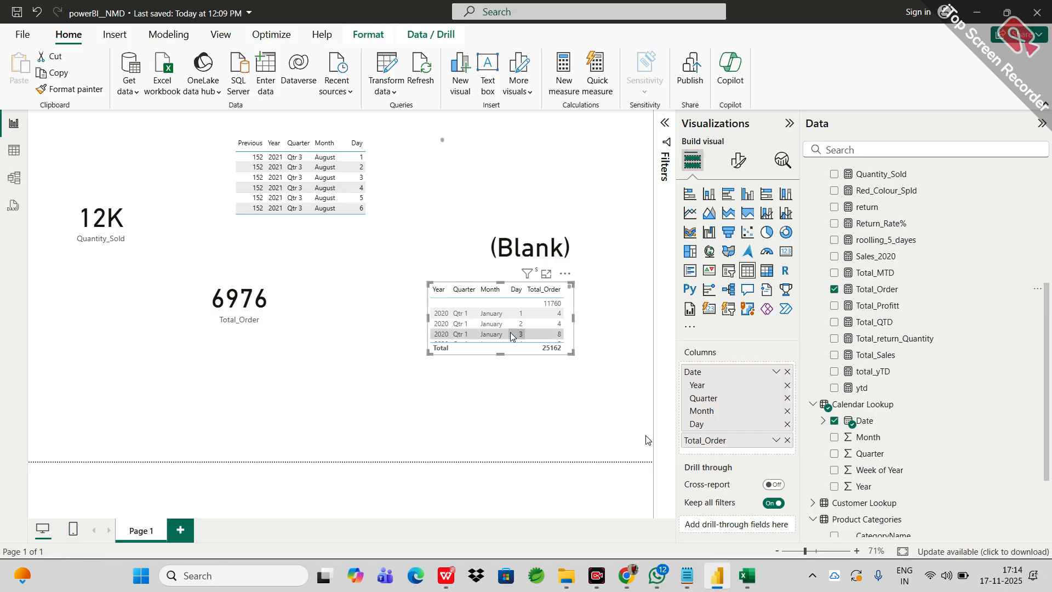
pyautogui.scroll(3, 896, 272)
pyautogui.scroll(5, 896, 272)
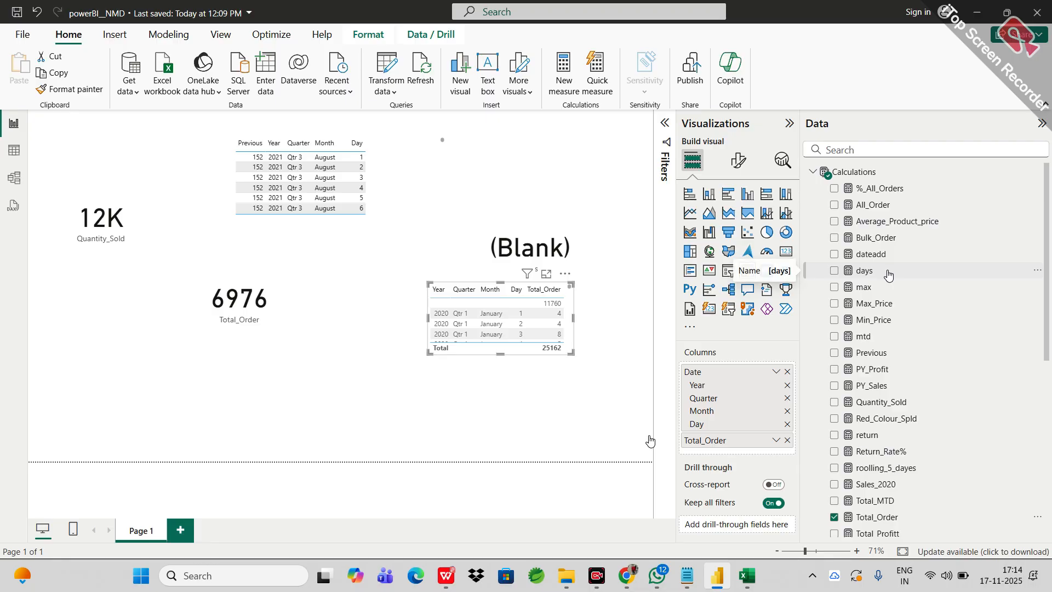
pyautogui.scroll(-3, 877, 378)
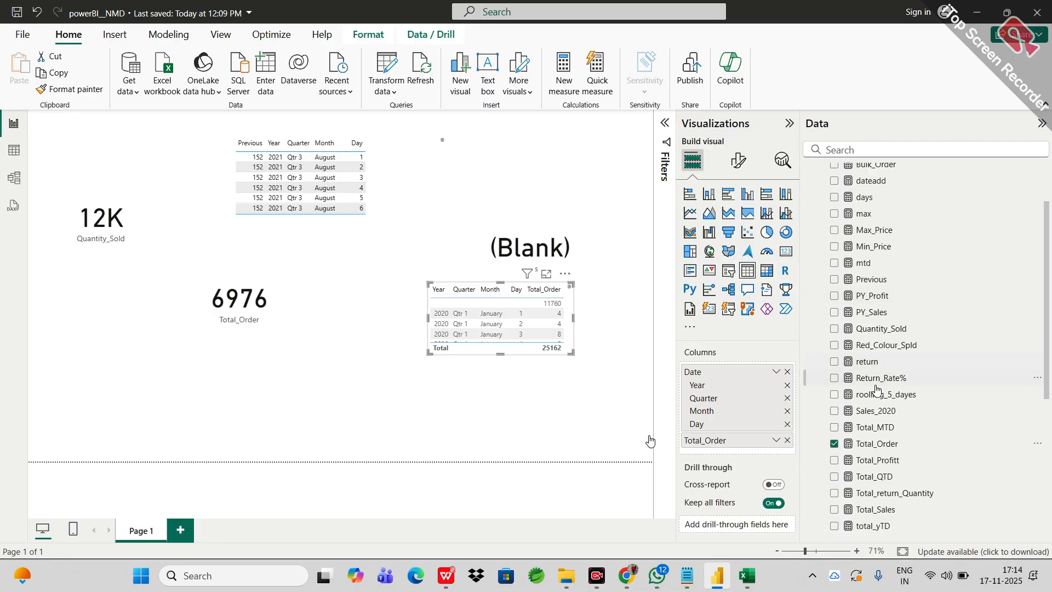
pyautogui.moveTo(874, 396); pyautogui.dragTo(751, 450)
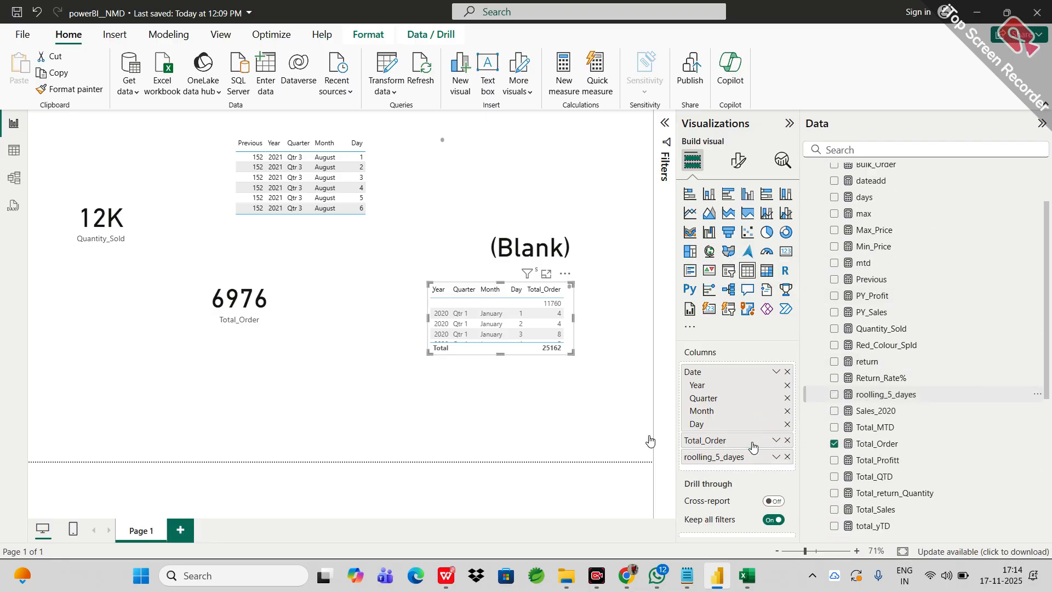
# Step: Enlarge the date table in width and height so the added columns and more rows fit
pyautogui.moveTo(573, 321); pyautogui.dragTo(625, 316)
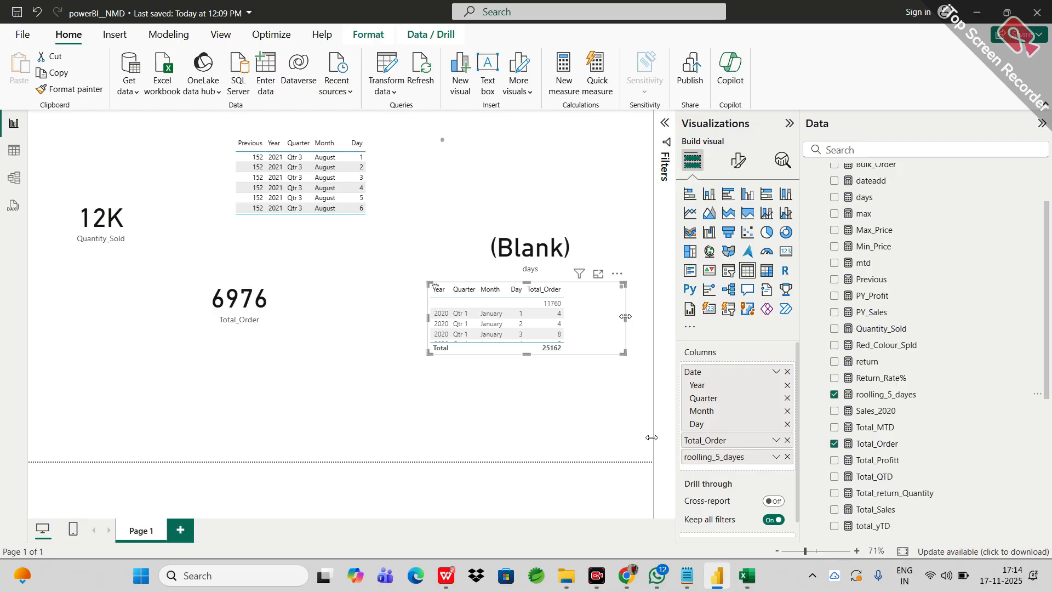
pyautogui.moveTo(527, 354); pyautogui.dragTo(526, 415)
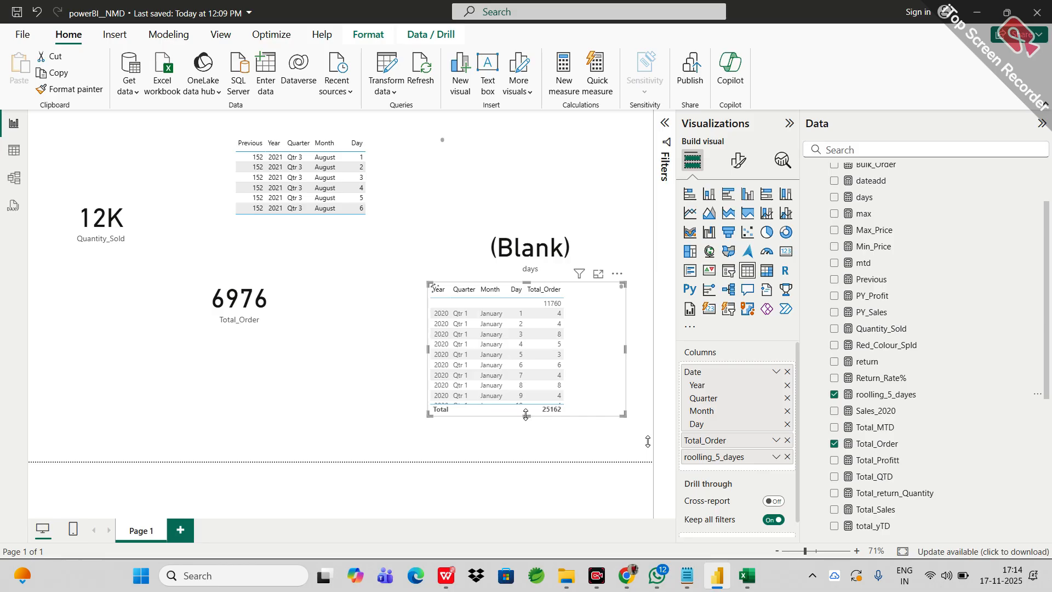
pyautogui.click(427, 350)
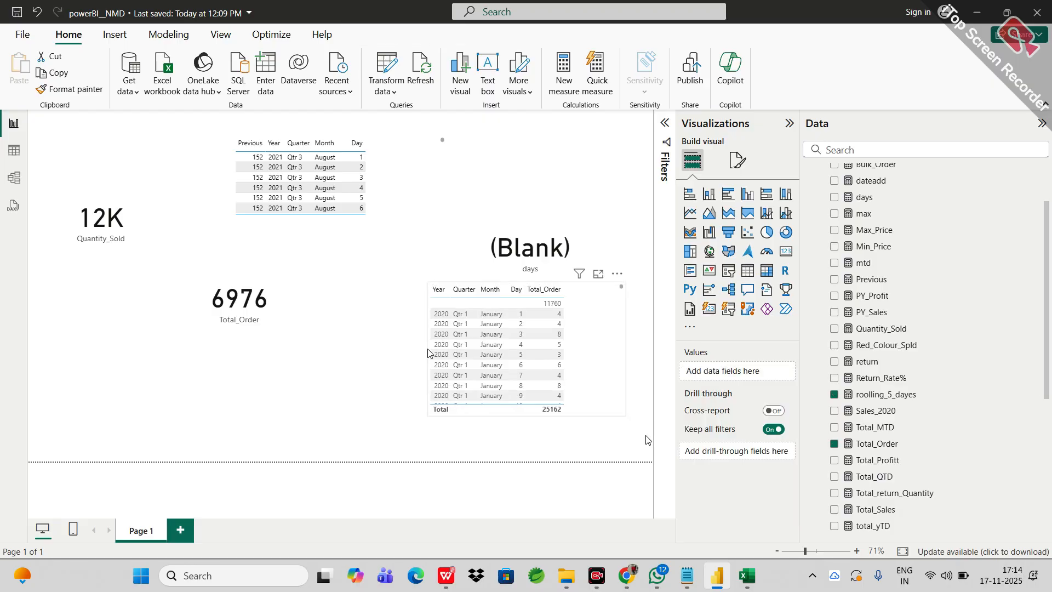
# Step: Select the 6 January 2020 row of the date table to examine its five-day rolling value
pyautogui.click(558, 366)
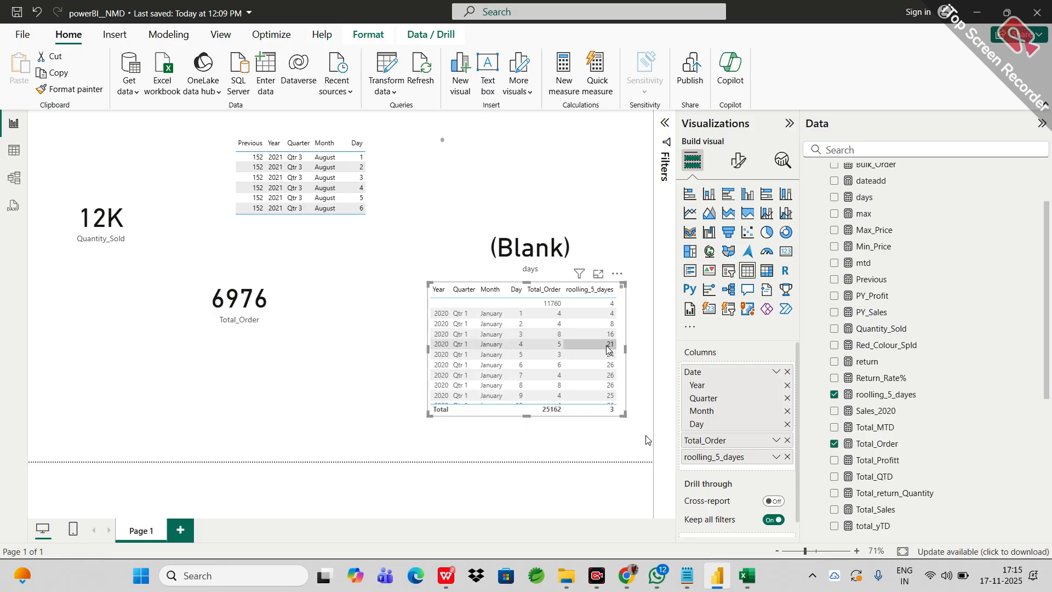
pyautogui.moveTo(552, 366); pyautogui.dragTo(551, 362)
pyautogui.click(553, 362)
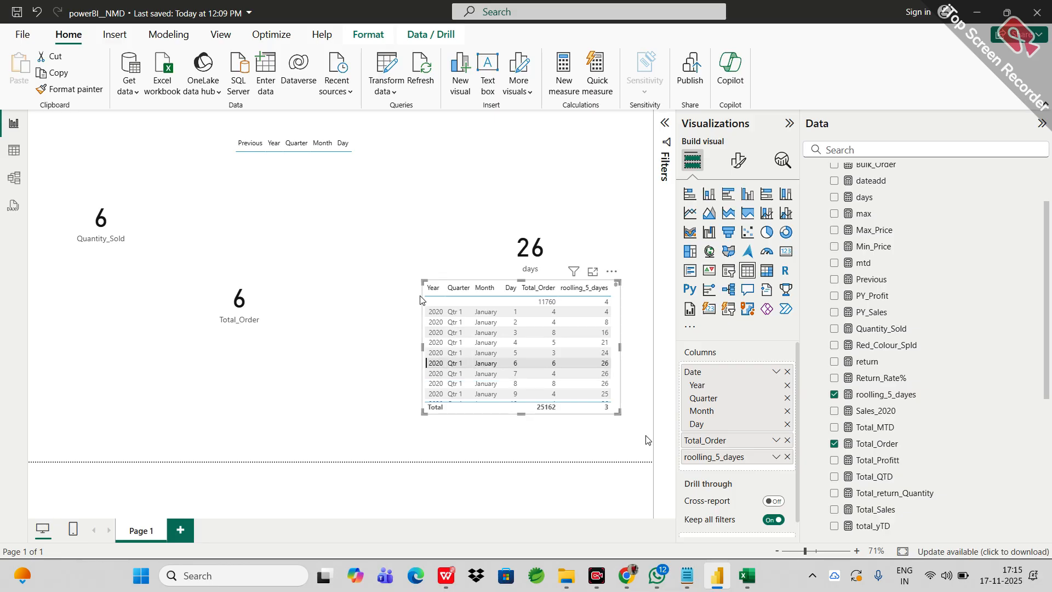
# Step: Move the date table closer to the middle of the report page and deselect it
pyautogui.moveTo(426, 302); pyautogui.dragTo(368, 288)
pyautogui.click(369, 288)
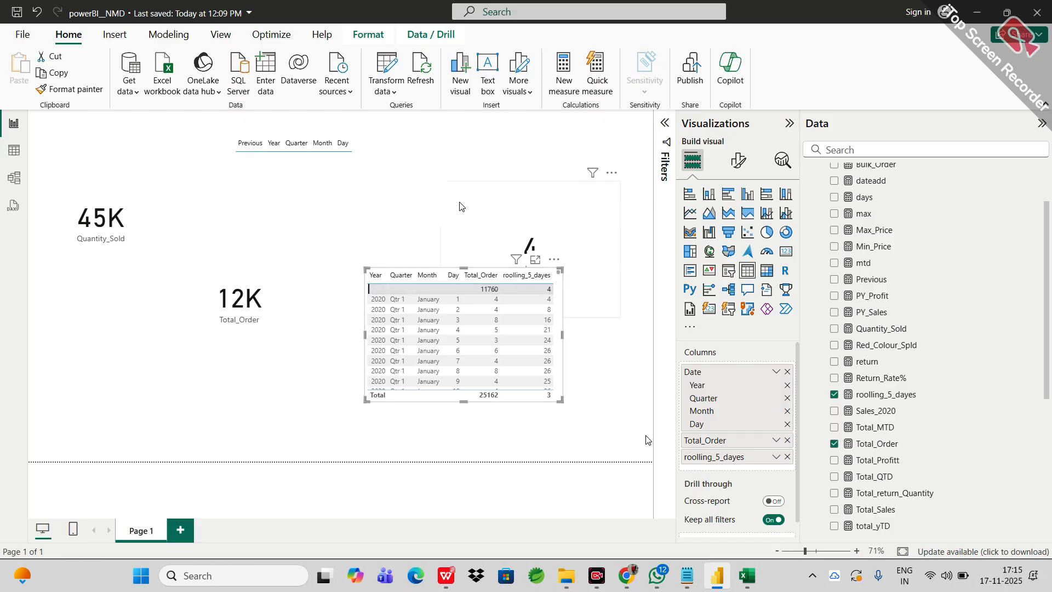
pyautogui.click(403, 410)
# Step: Add another new measure to the Calculations table
pyautogui.scroll(2, 1002, 261)
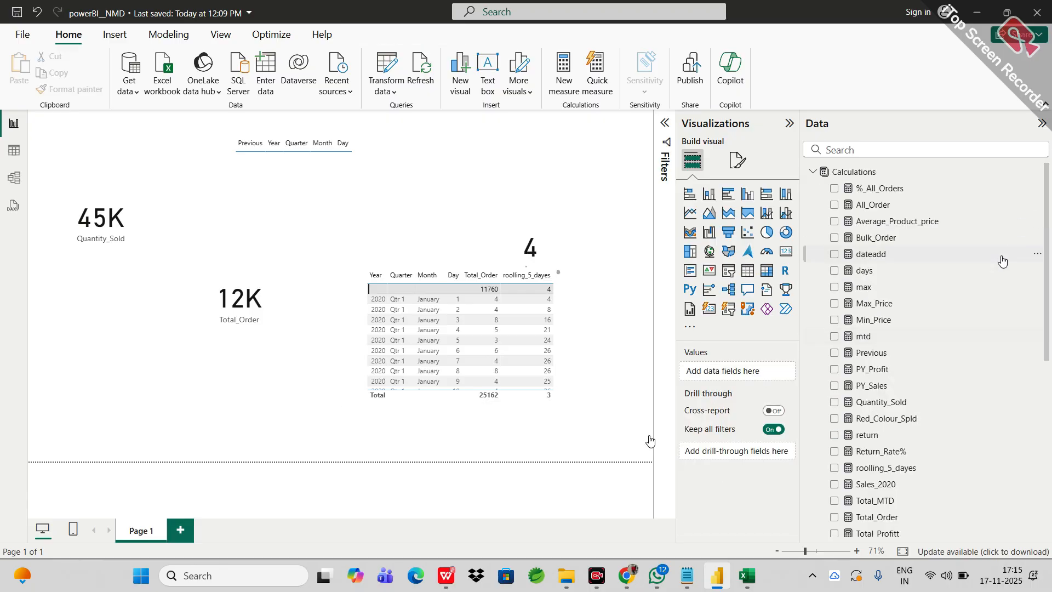
pyautogui.rightClick(856, 173)
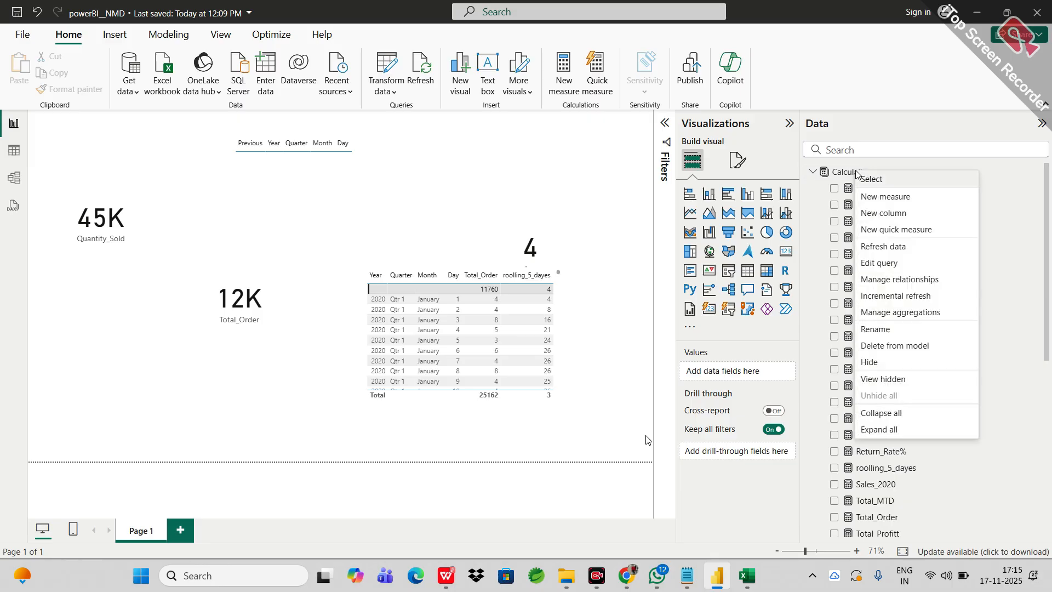
pyautogui.click(865, 197)
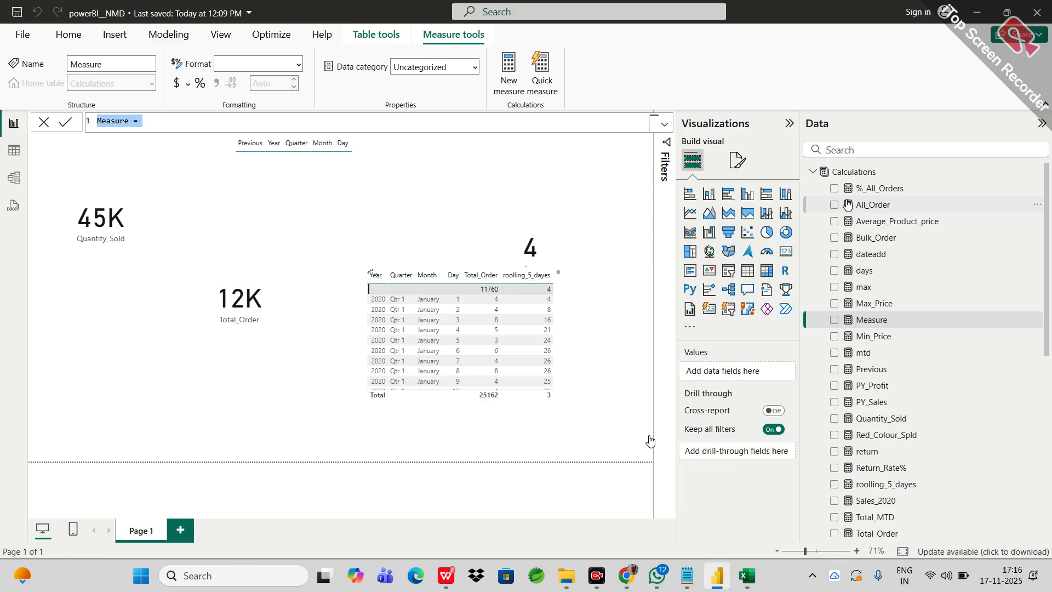
# Step: Name the new measure Rollin_90_dayes and start its formula with the CALCULATE function
pyautogui.press('BackSpace')
pyautogui.write('Rollingh')
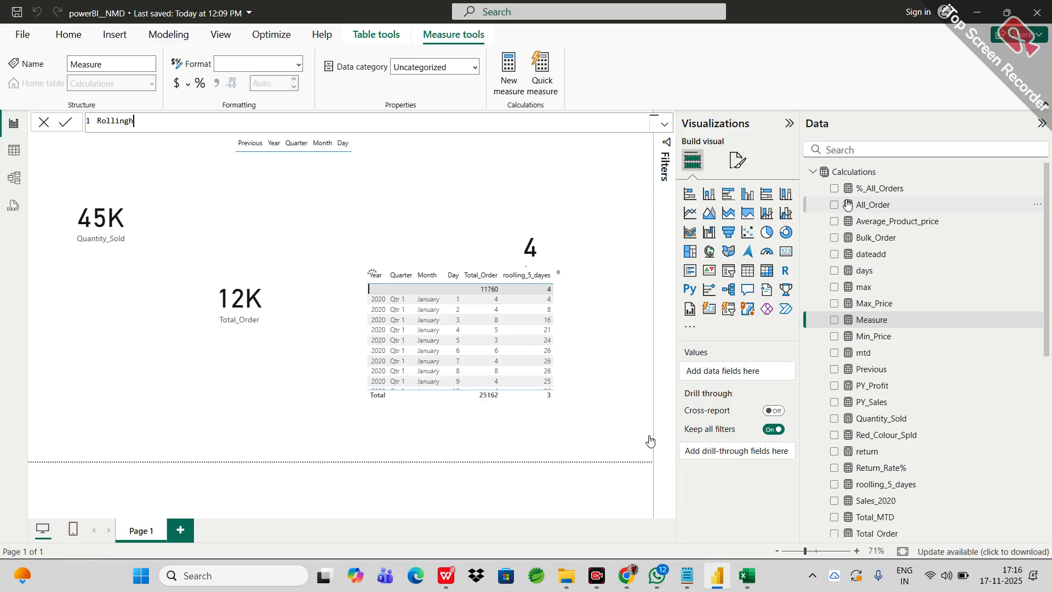
pyautogui.press('BackSpace')
pyautogui.press('BackSpace')
pyautogui.write('_90_dayes =')
pyautogui.write('cal')
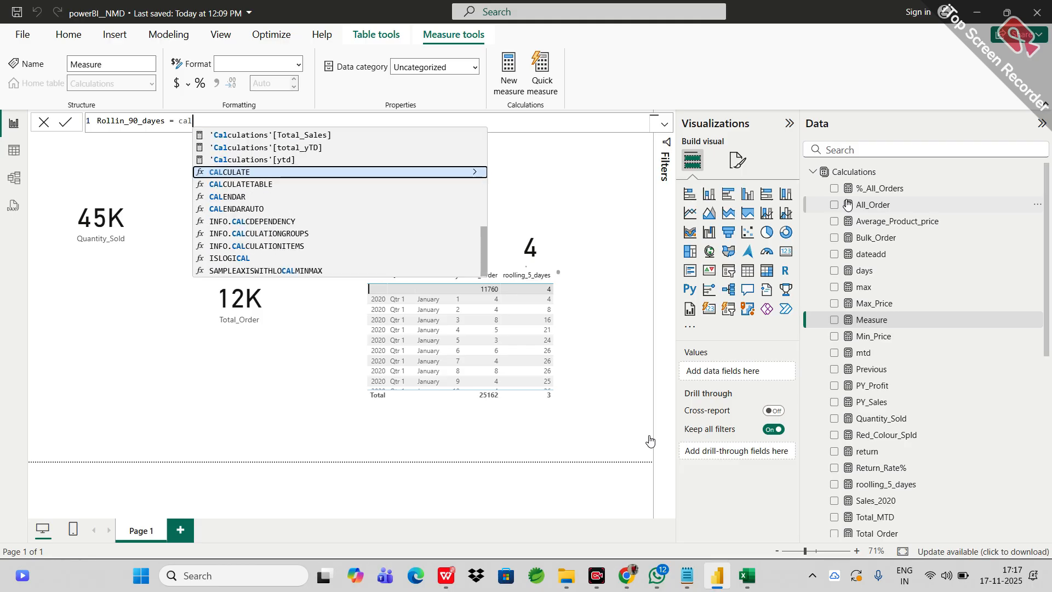
pyautogui.press('Tab')
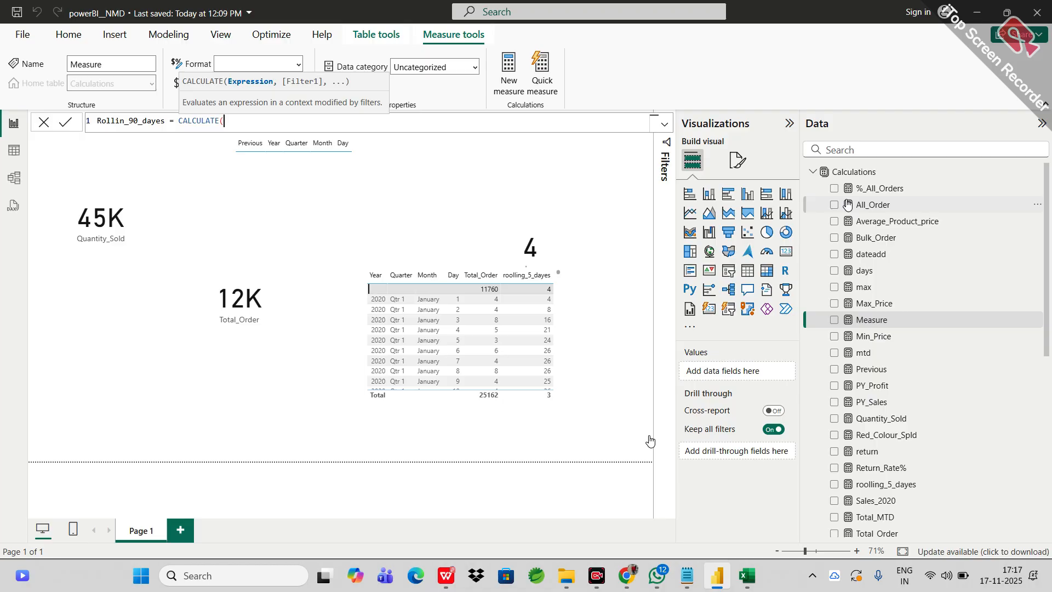
# Step: Use the Total_Order measure as the expression of the CALCULATE function
pyautogui.write('tota')
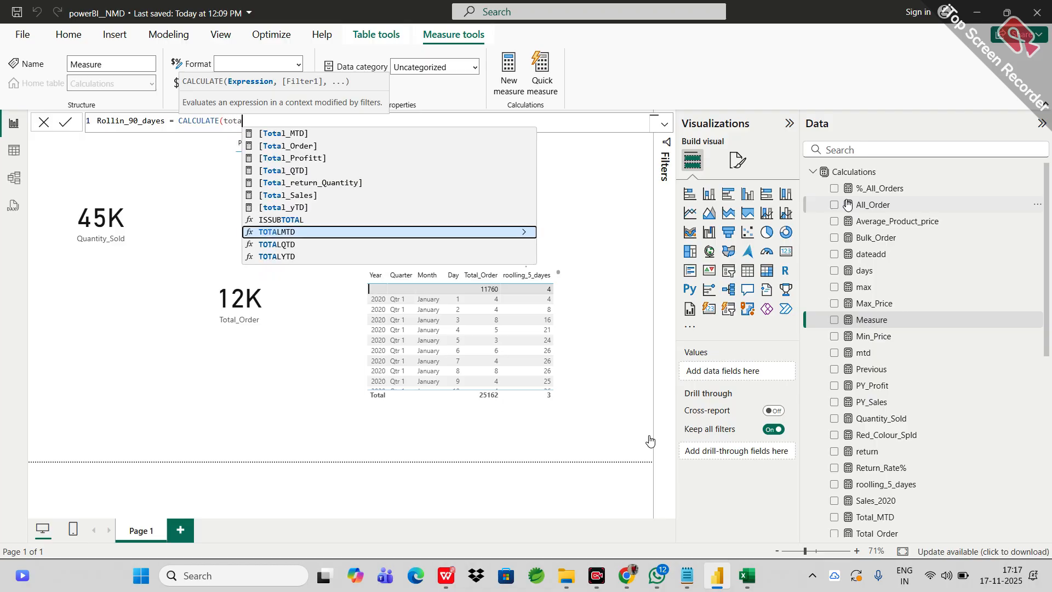
pyautogui.press('Up')
pyautogui.press('Up')
pyautogui.press('Up')
pyautogui.press('Up')
pyautogui.press('Up')
pyautogui.press('Up')
pyautogui.press('Up')
pyautogui.press('Tab')
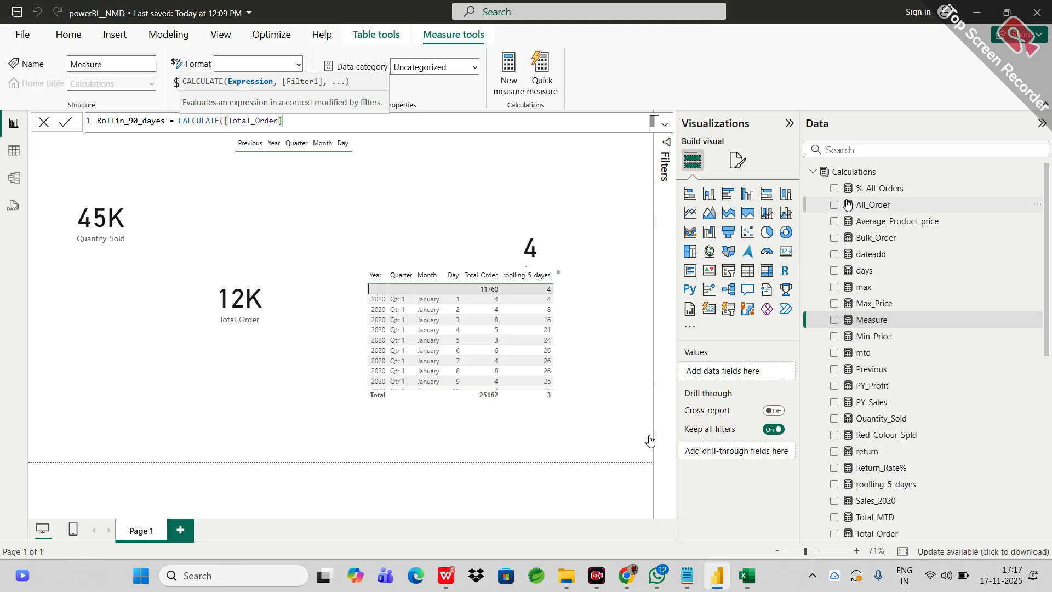
pyautogui.write(',')
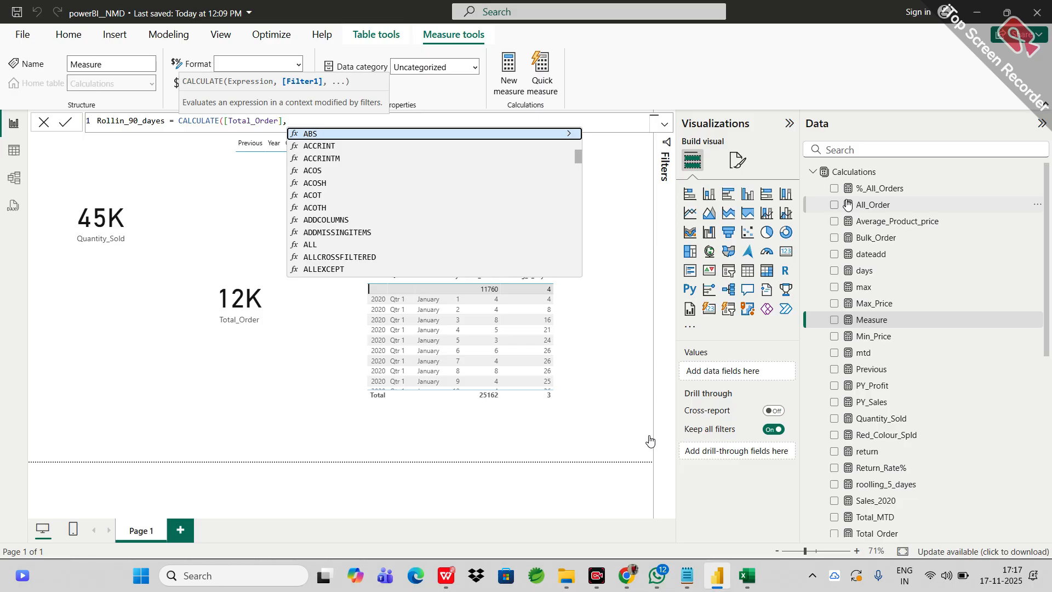
# Step: Insert the DATESINPERIOD function as the filter argument of CALCULATE
pyautogui.write('date')
pyautogui.press('Down')
pyautogui.press('Down')
pyautogui.press('Down')
pyautogui.press('Down')
pyautogui.press('Tab')
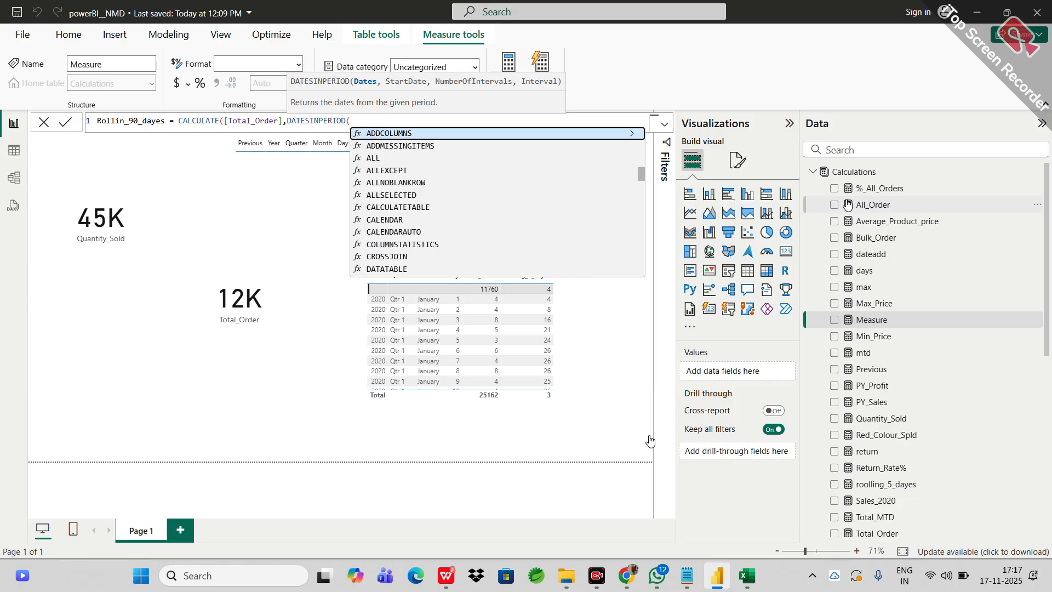
# Step: Supply 'Calendar Lookup'[Date] as the dates argument of DATESINPERIOD
pyautogui.write('cale')
pyautogui.press('Up')
pyautogui.press('Up')
pyautogui.press('Up')
pyautogui.press('Up')
pyautogui.press('Up')
pyautogui.press('Tab')
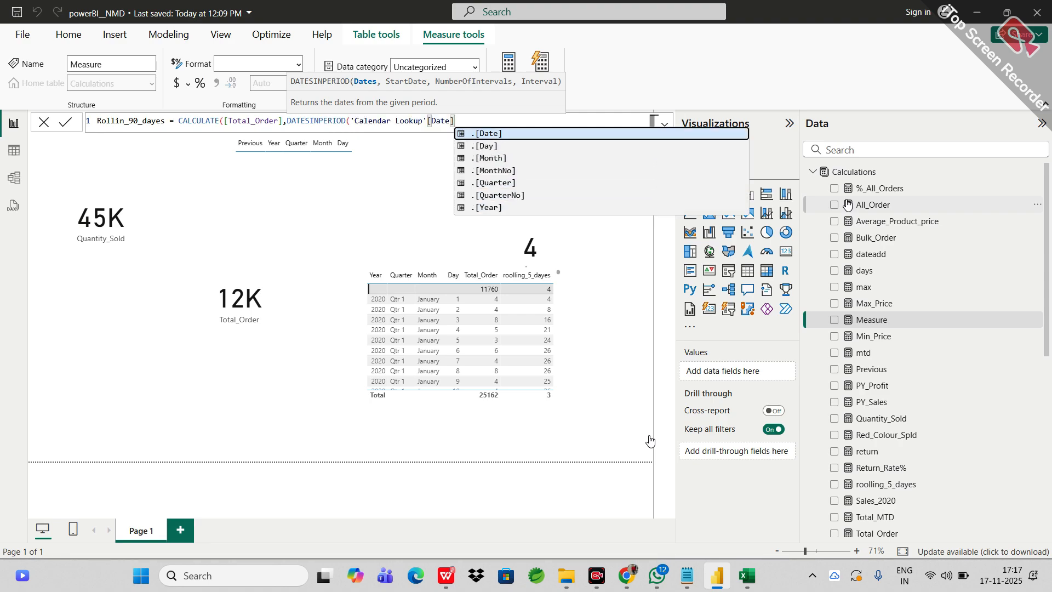
pyautogui.write(',')
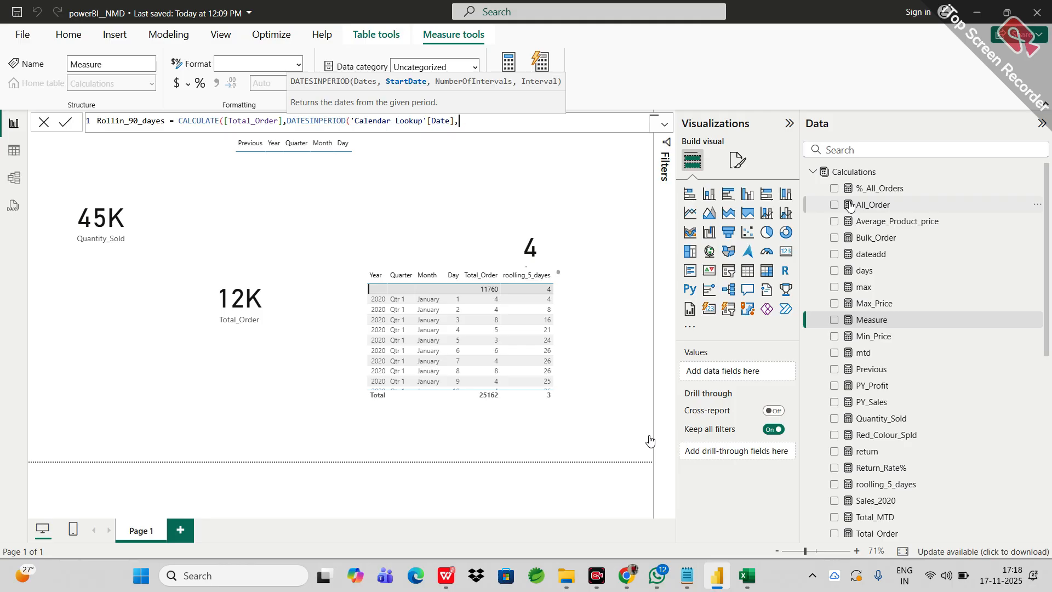
pyautogui.write('[max')
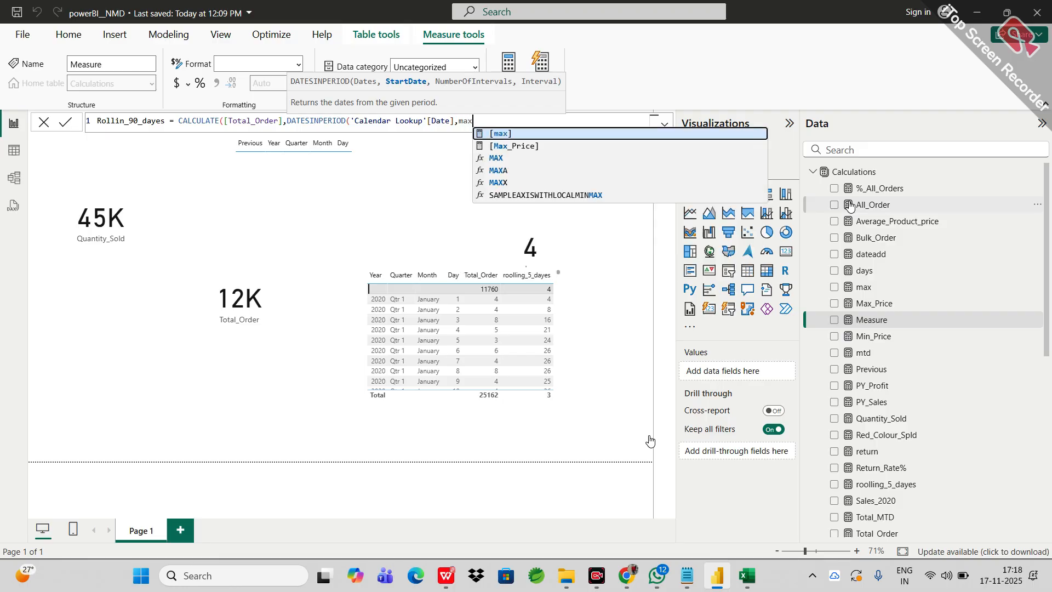
pyautogui.press('BackSpace')
pyautogui.press('BackSpace')
pyautogui.press('BackSpace')
pyautogui.press('BackSpace')
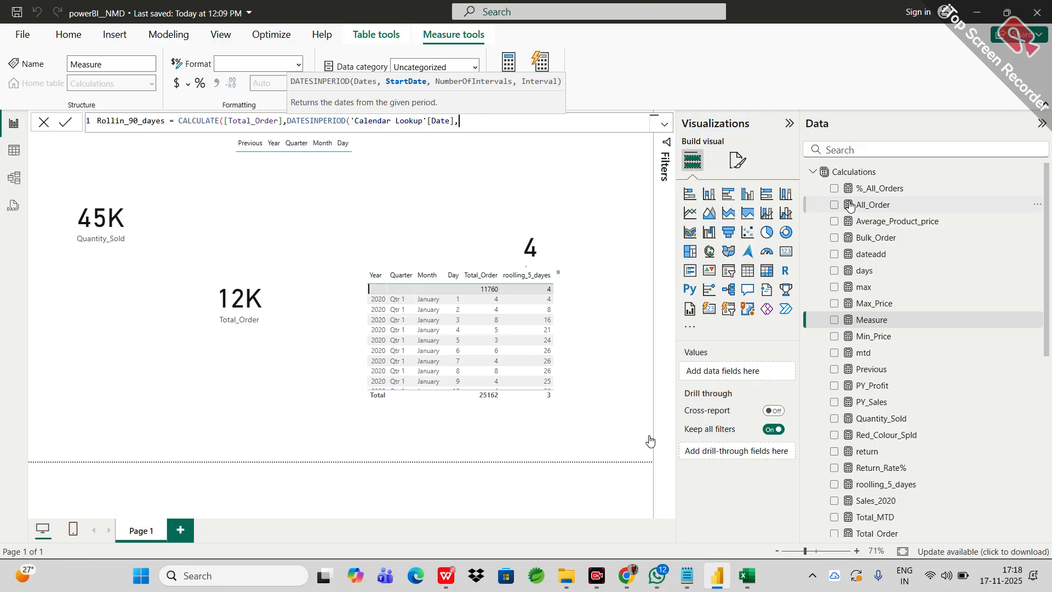
# Step: Set the start date of DATESINPERIOD to the MAX of 'Calendar Lookup'[Date]
pyautogui.write('max')
pyautogui.press('Down')
pyautogui.press('Down')
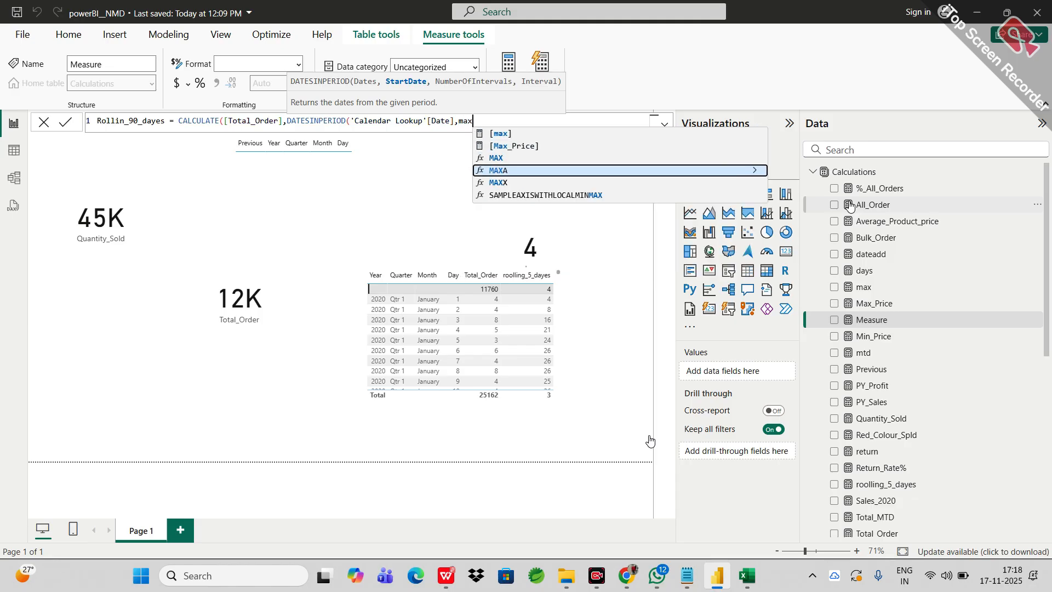
pyautogui.press('Up')
pyautogui.press('Tab')
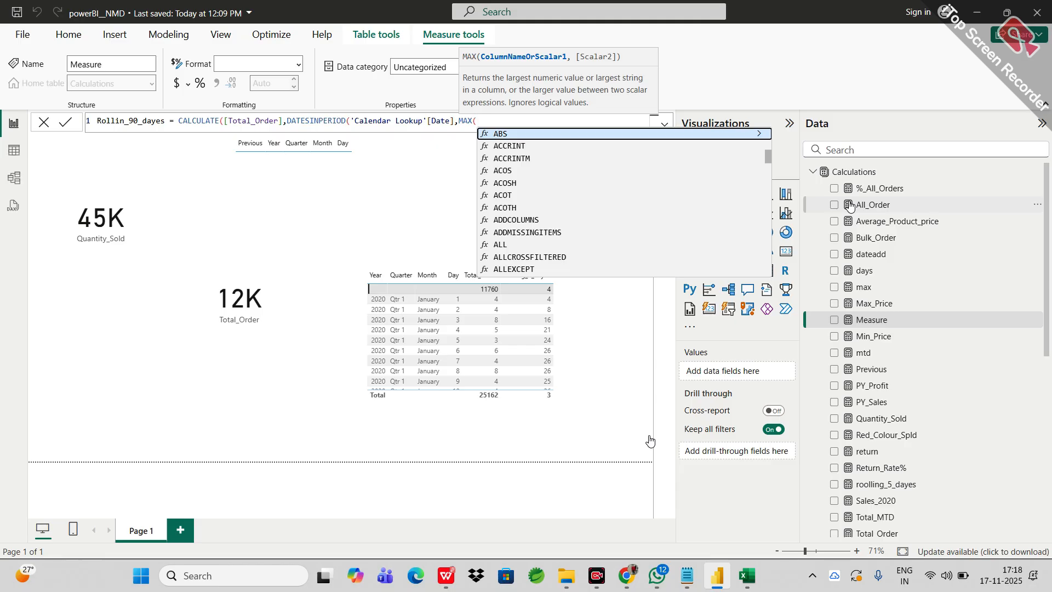
pyautogui.write('cale')
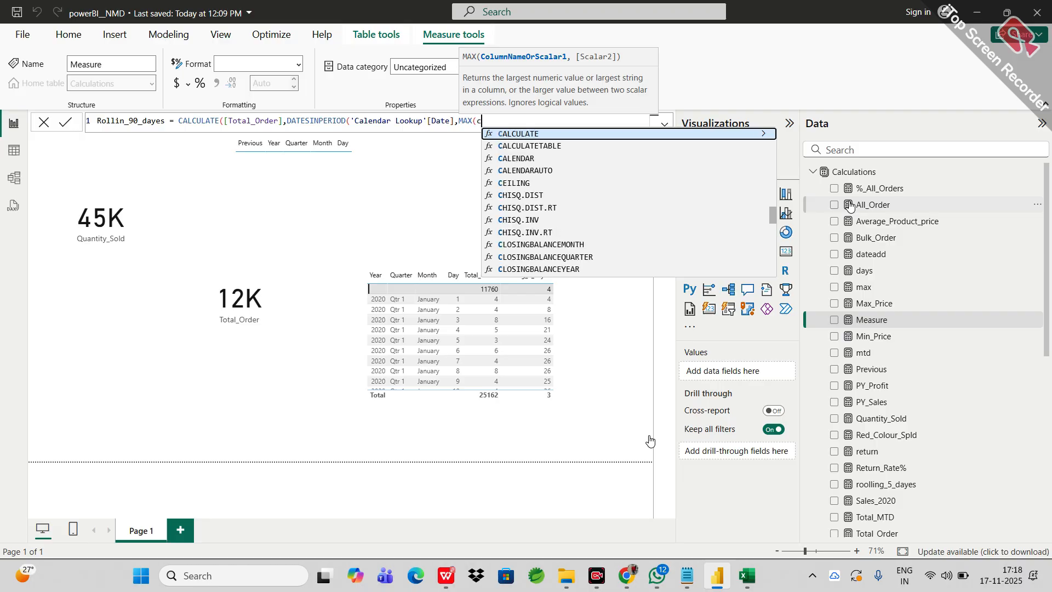
pyautogui.press('Up')
pyautogui.press('Up')
pyautogui.press('Up')
pyautogui.press('Up')
pyautogui.press('Up')
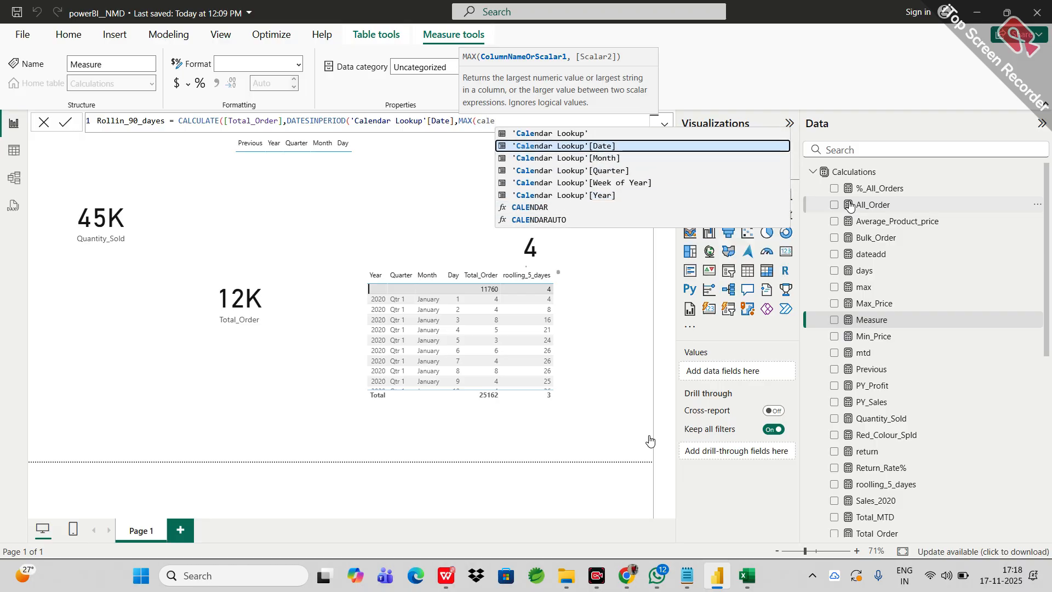
pyautogui.press('Tab')
pyautogui.write(',')
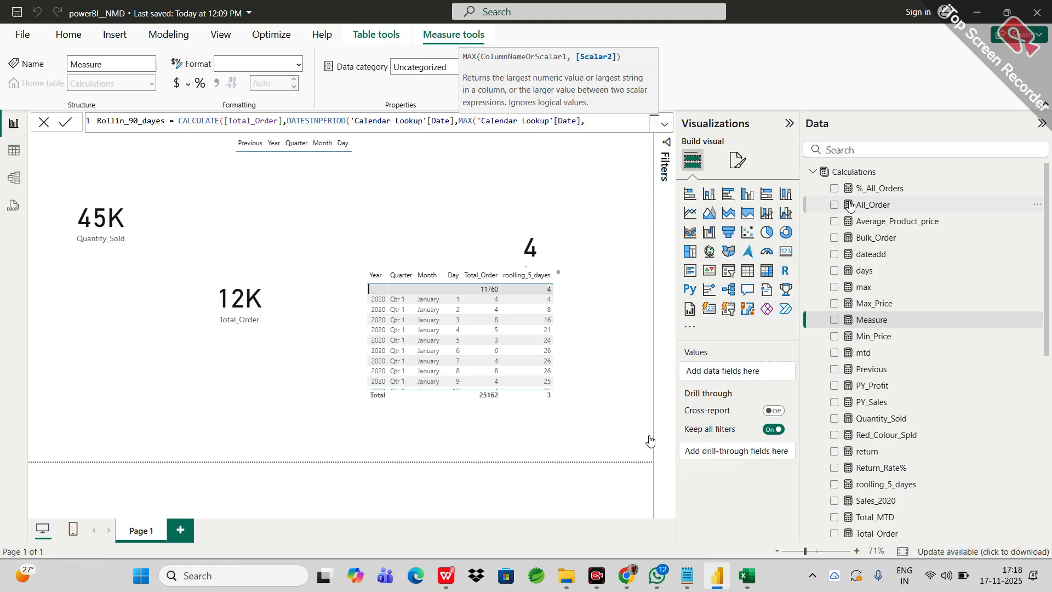
pyautogui.write('-90')
pyautogui.write(',')
pyautogui.press('BackSpace')
pyautogui.press('BackSpace')
pyautogui.press('BackSpace')
pyautogui.press('BackSpace')
pyautogui.press('BackSpace')
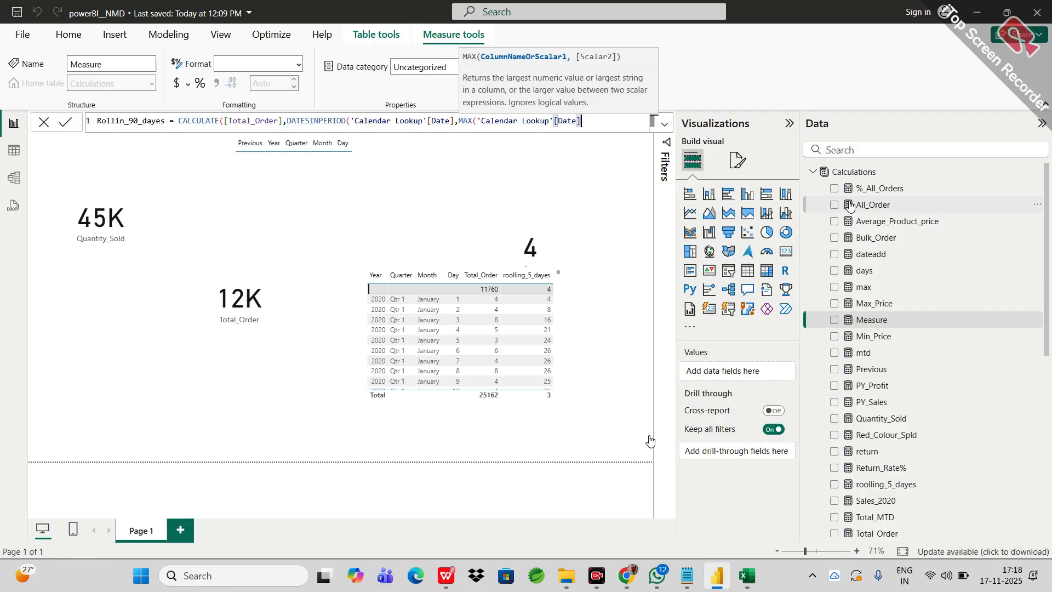
# Step: Complete DATESINPERIOD with 90 intervals of DAY, commit the measure, and highlight the 90 in its formula
pyautogui.write('),90,')
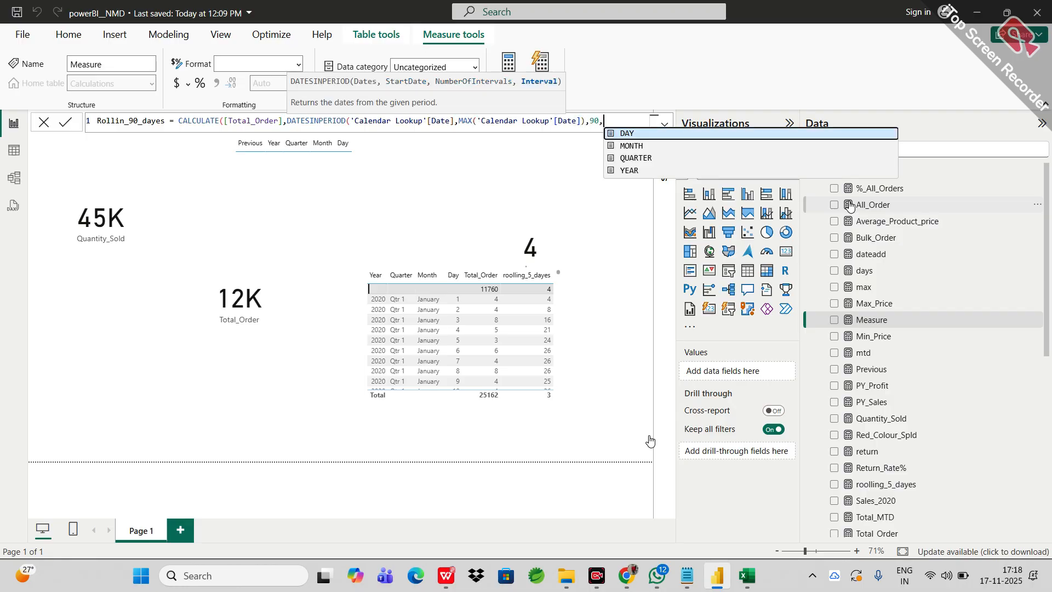
pyautogui.press('Tab')
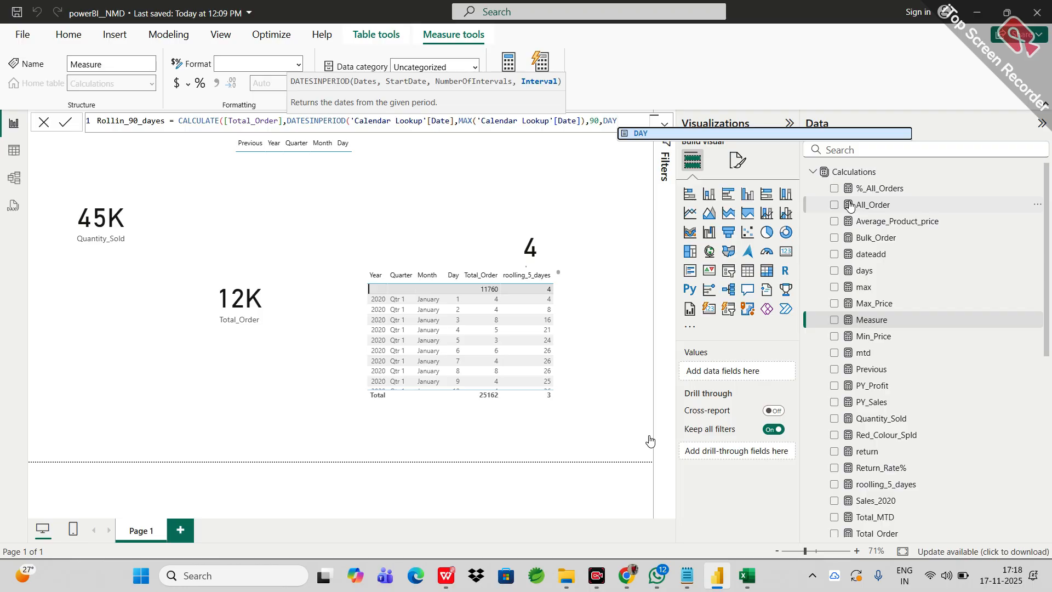
pyautogui.write(')')
pyautogui.press('Return')
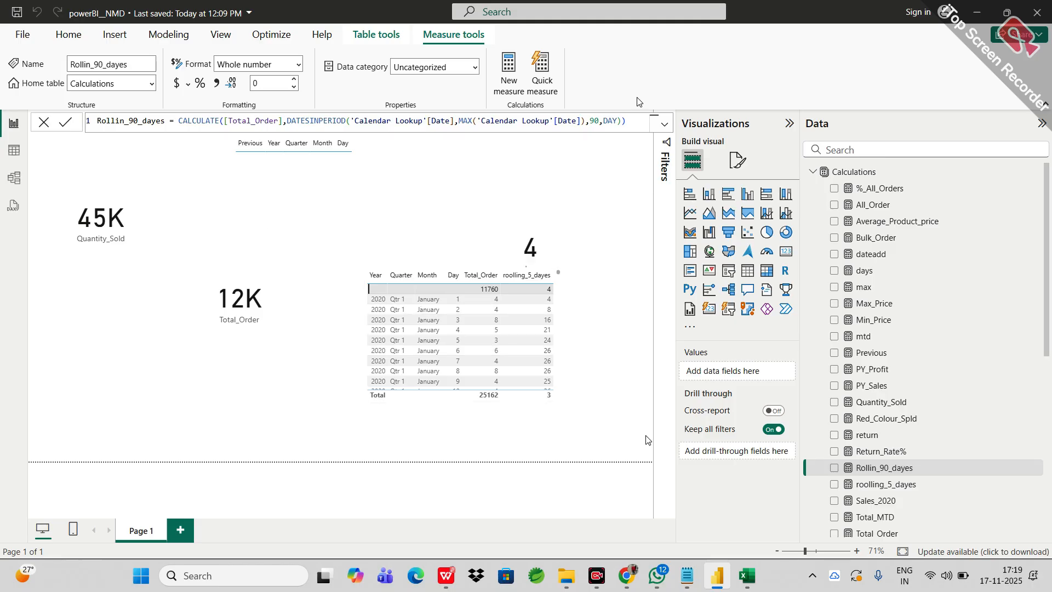
pyautogui.click(590, 120)
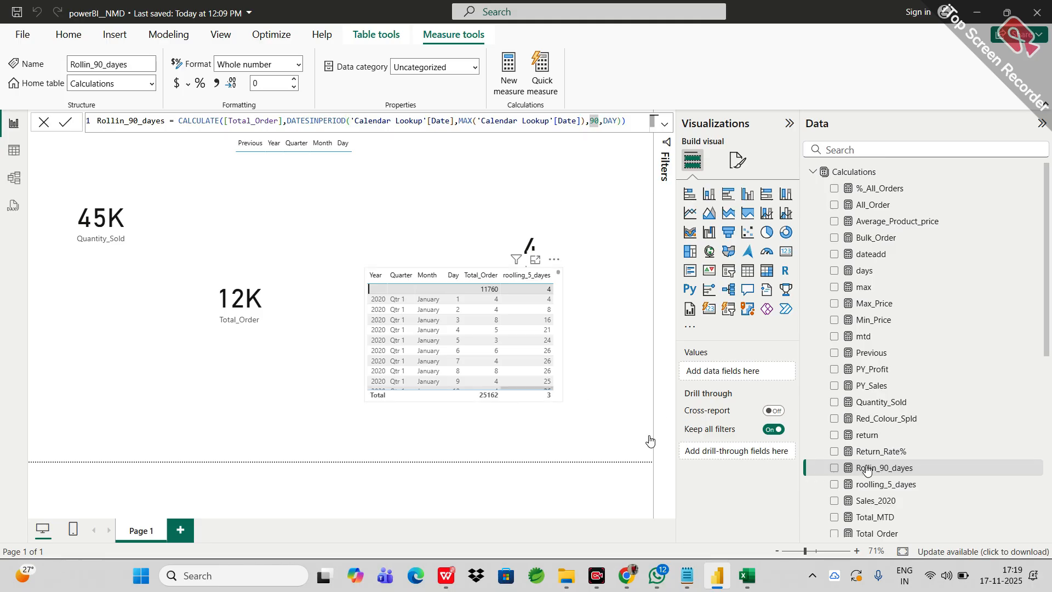
# Step: Add the Rollin_90_dayes measure to the date table as a column after roolling_5_dayes
pyautogui.scroll(-1, 814, 474)
pyautogui.click(447, 310)
pyautogui.click(447, 309)
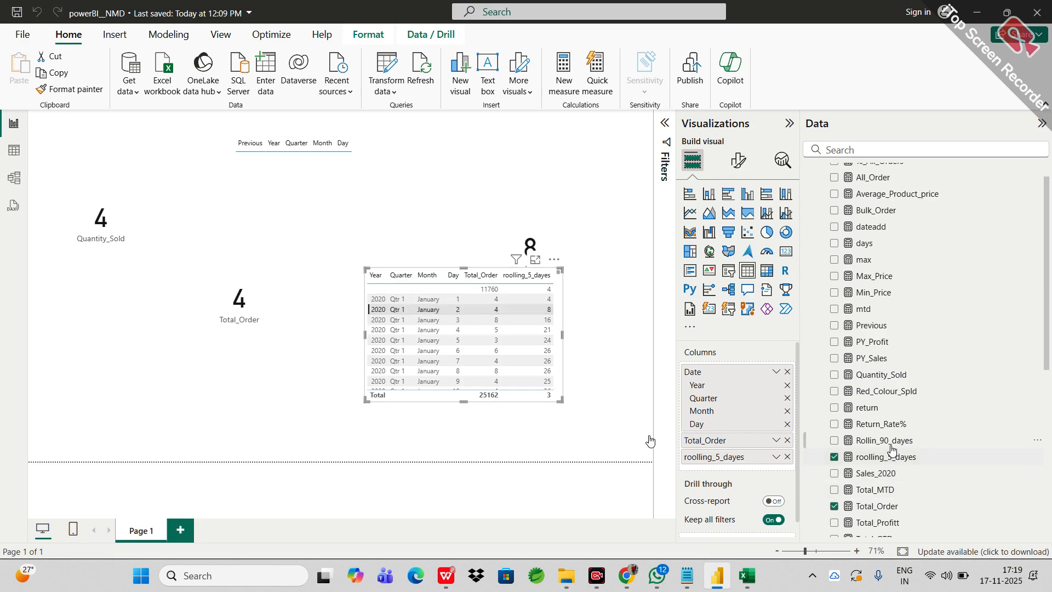
pyautogui.moveTo(884, 440); pyautogui.dragTo(739, 466)
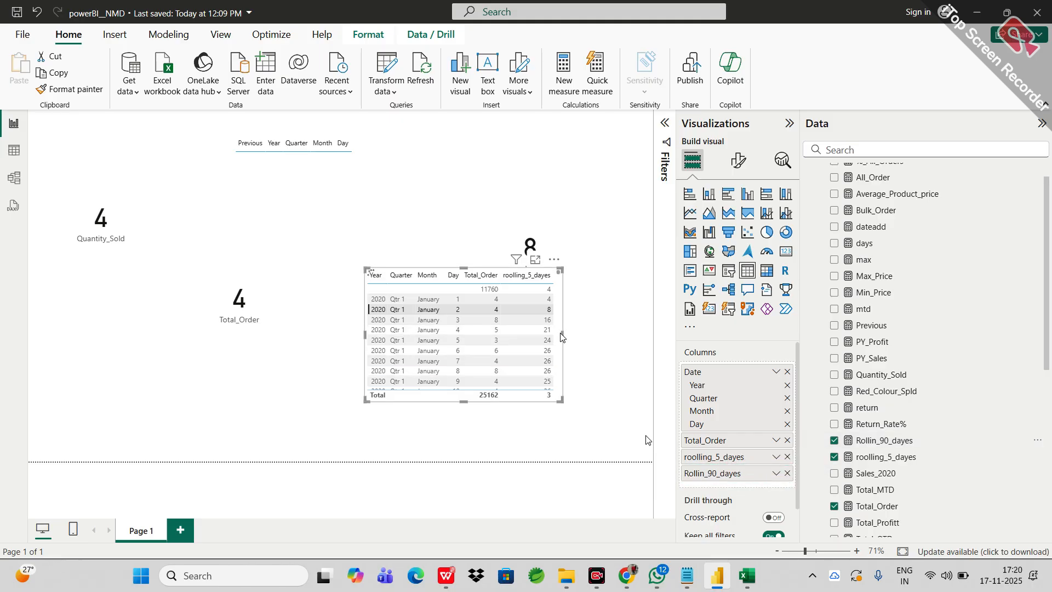
# Step: Enlarge the date table in width and height to show the 90-day column and most of the January rows
pyautogui.moveTo(561, 334); pyautogui.dragTo(613, 334)
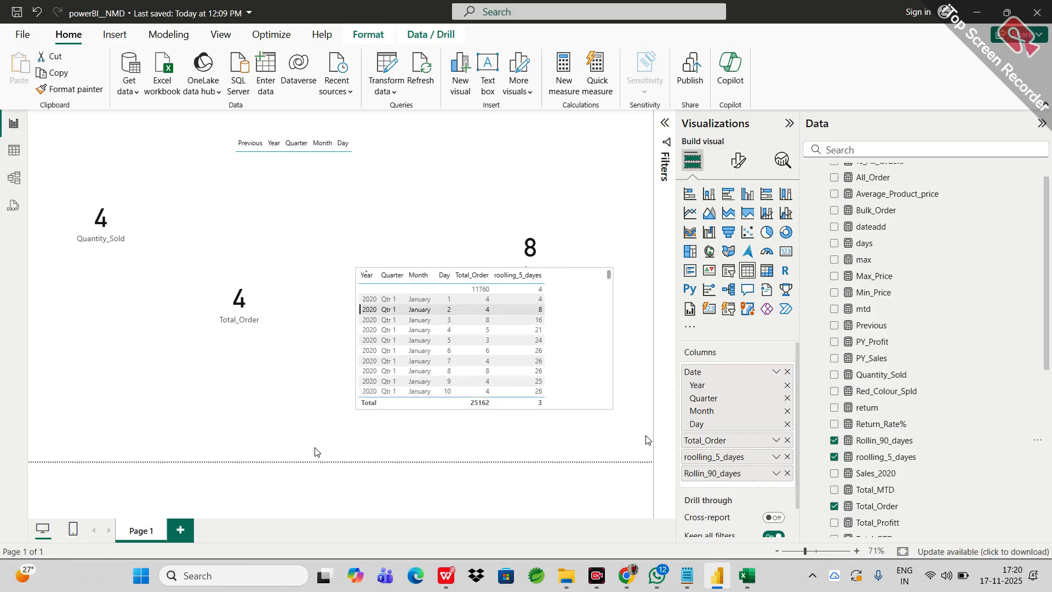
pyautogui.moveTo(366, 399); pyautogui.dragTo(316, 448)
pyautogui.moveTo(404, 269); pyautogui.dragTo(423, 154)
pyautogui.moveTo(484, 328); pyautogui.dragTo(476, 522)
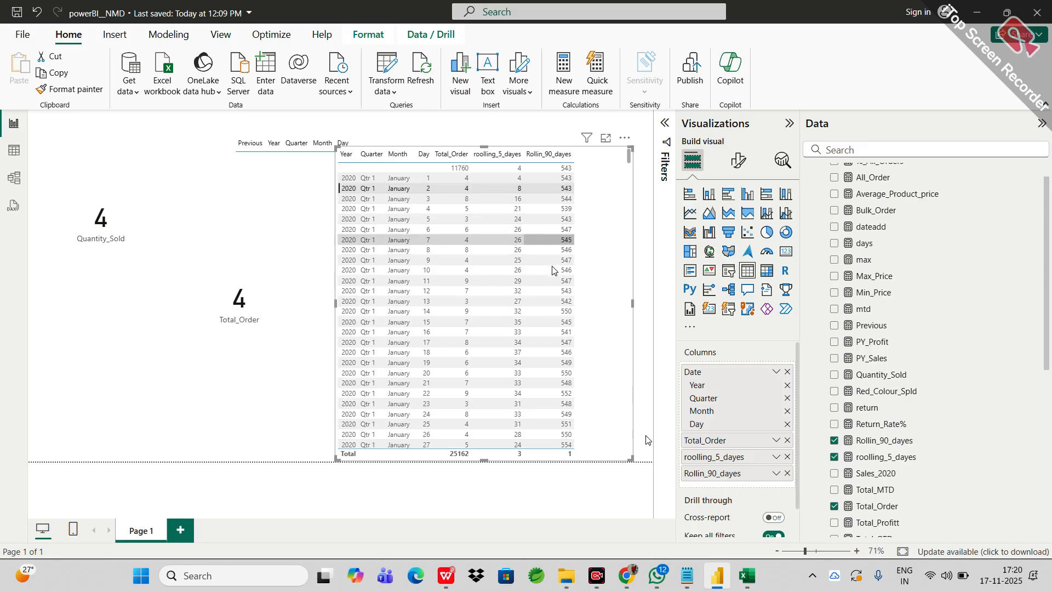
# Step: Examine the Rollin_90_dayes values against Total_Order across the January and February 2020 rows of the date table
pyautogui.scroll(-5, 553, 361)
pyautogui.scroll(-3, 553, 361)
pyautogui.scroll(8, 554, 359)
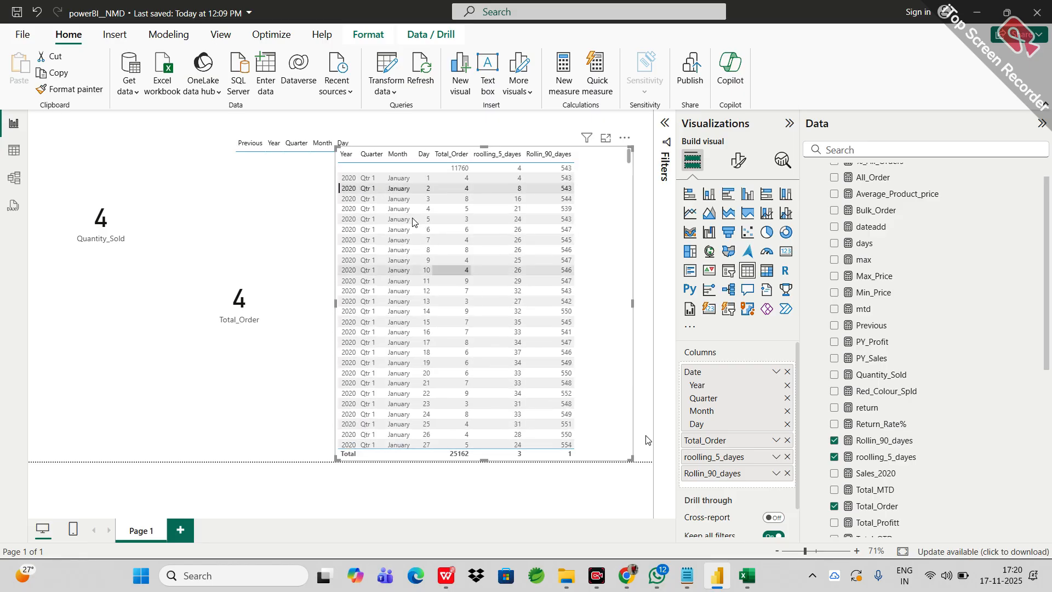
pyautogui.scroll(-4, 419, 431)
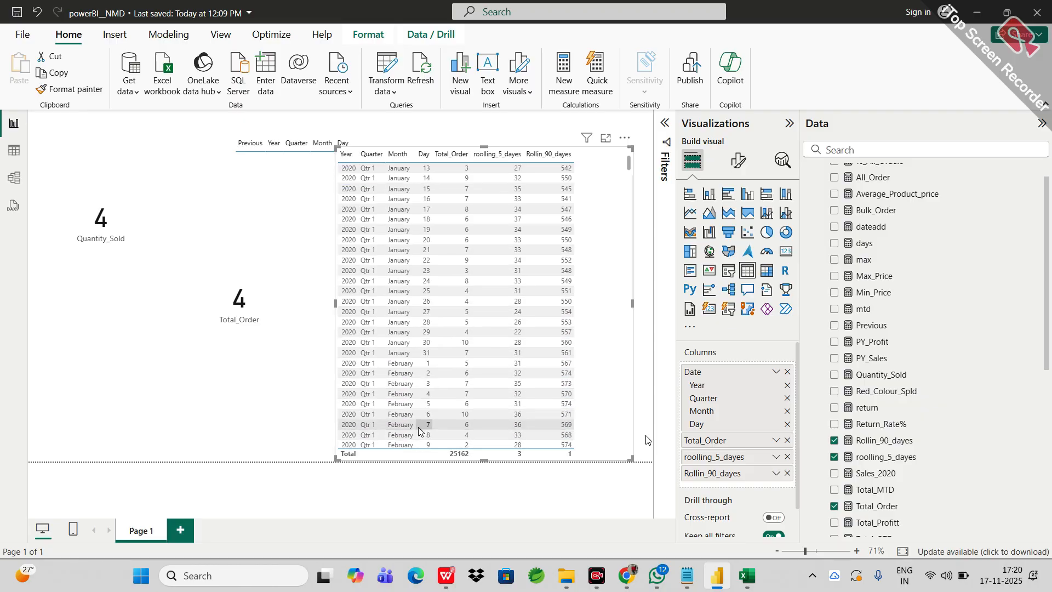
pyautogui.scroll(-2, 547, 378)
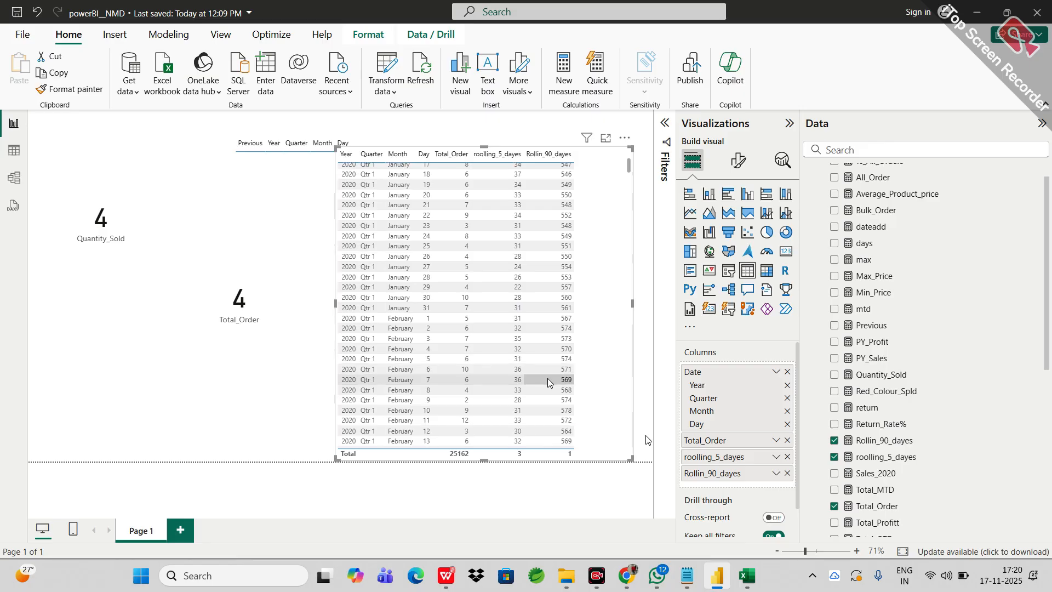
pyautogui.scroll(-3, 547, 378)
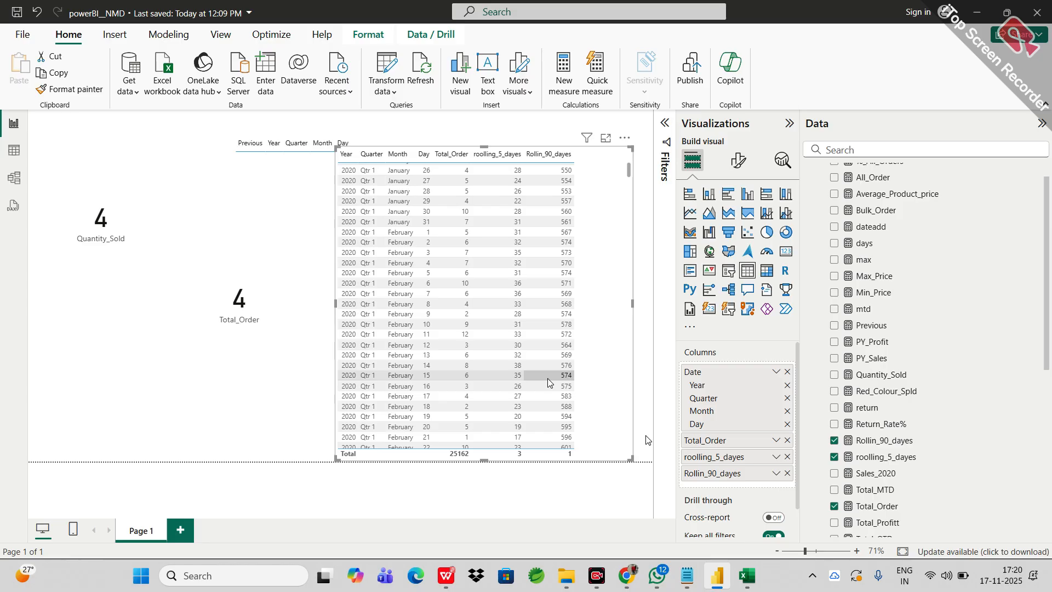
pyautogui.scroll(9, 547, 378)
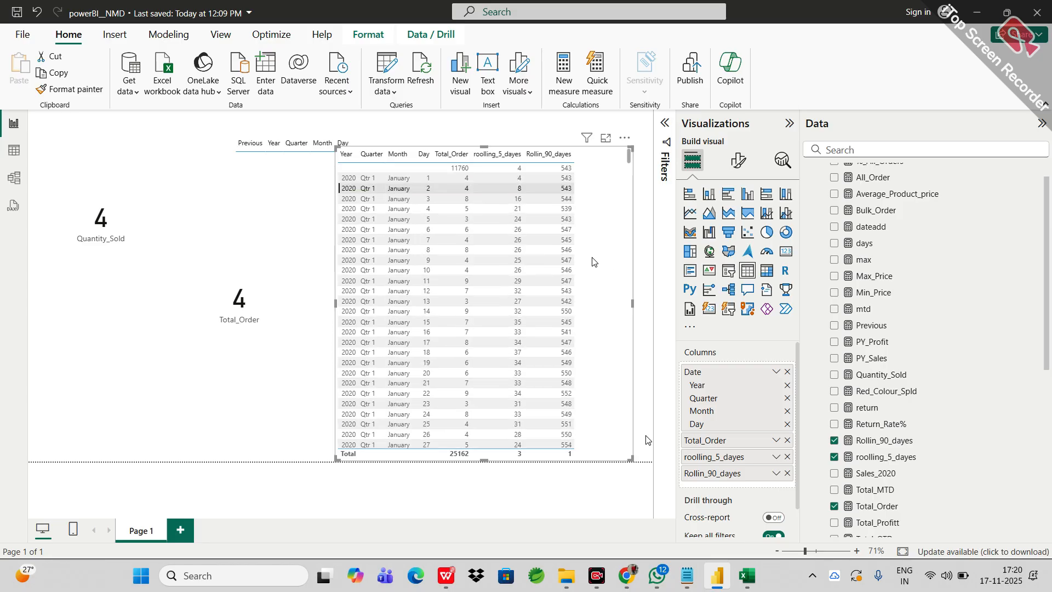
# Step: Remove the date table with the rolling measures and move the Previous table toward the page's upper-left area
pyautogui.moveTo(593, 261); pyautogui.dragTo(390, 258)
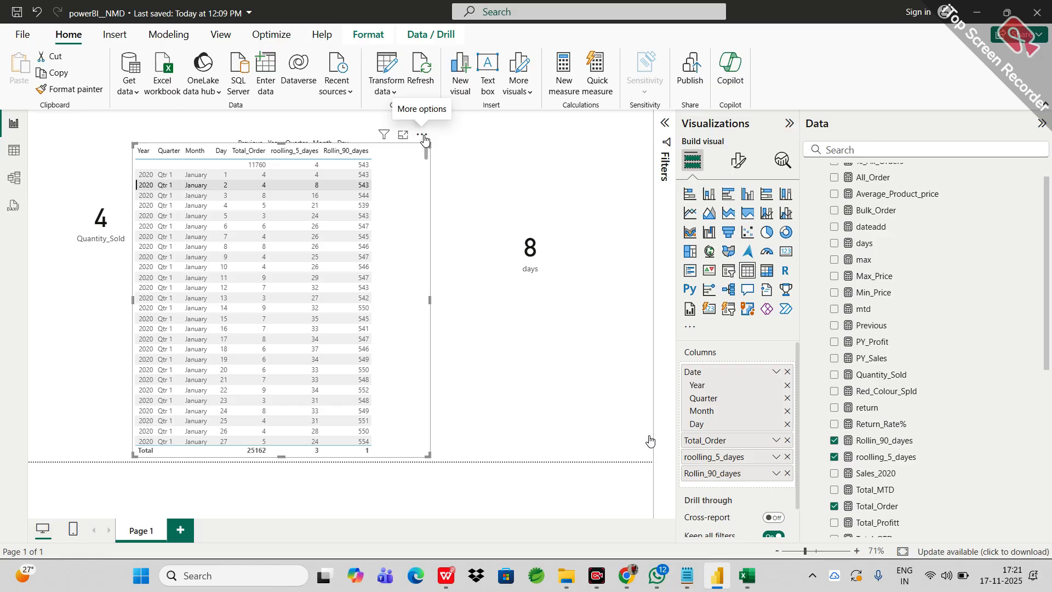
pyautogui.click(422, 137)
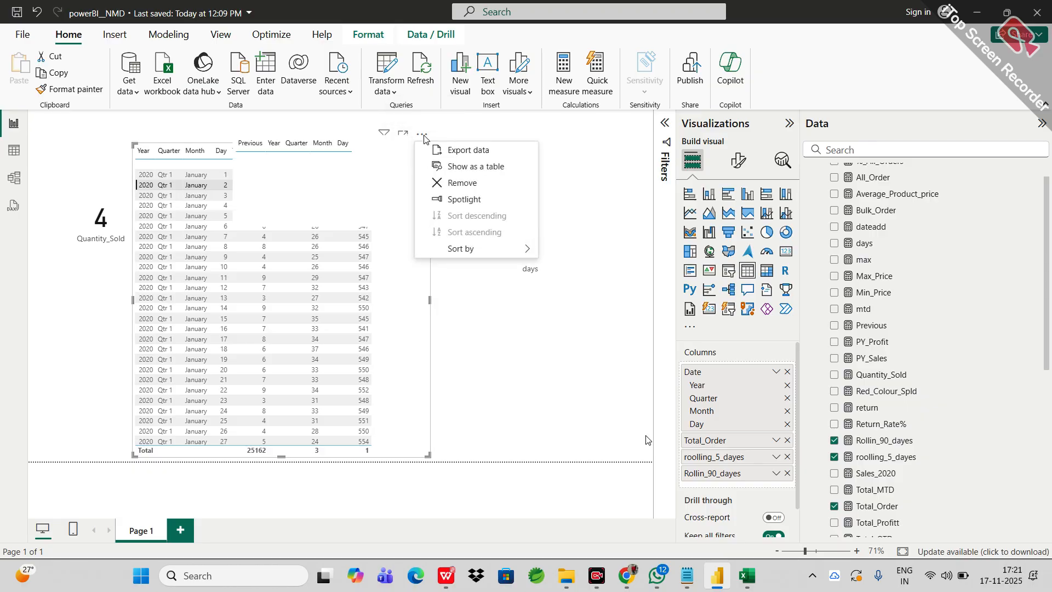
pyautogui.click(438, 184)
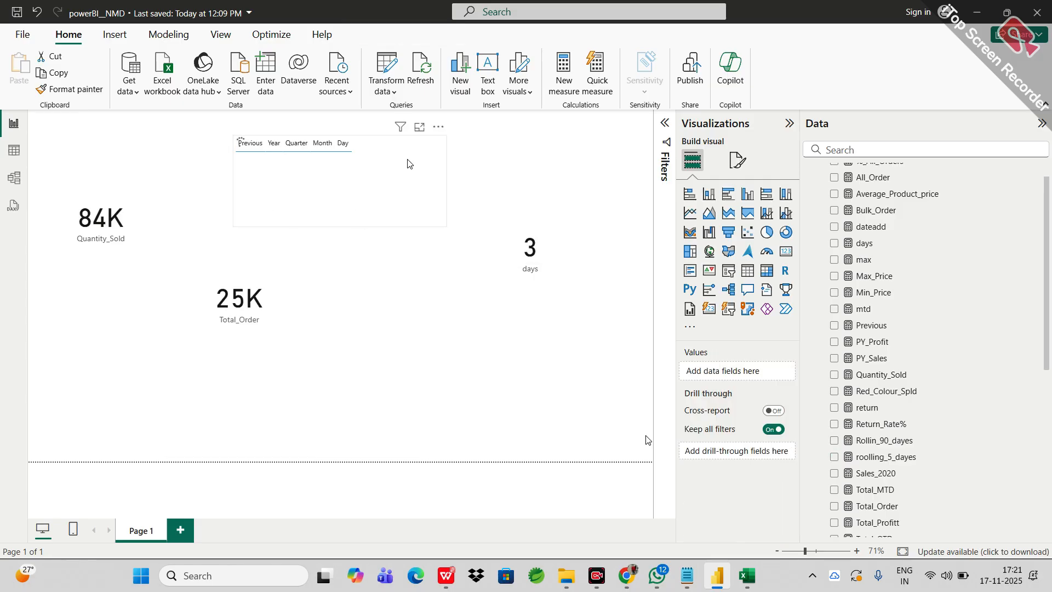
pyautogui.hotkey('ctrl', 'z')
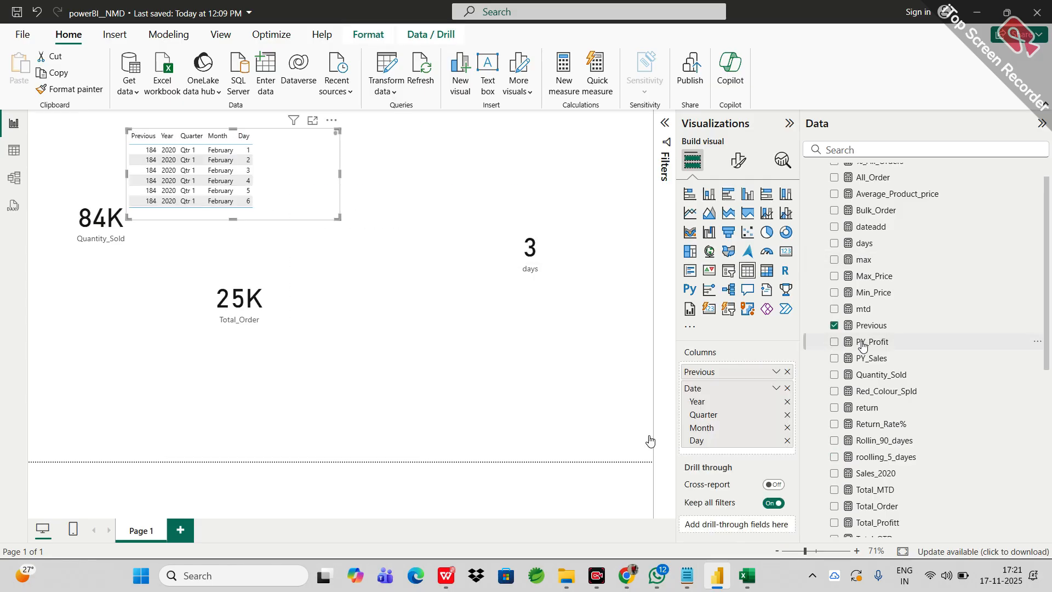
# Step: Create a new measure in the Calculations table
pyautogui.scroll(1, 868, 345)
pyautogui.rightClick(838, 171)
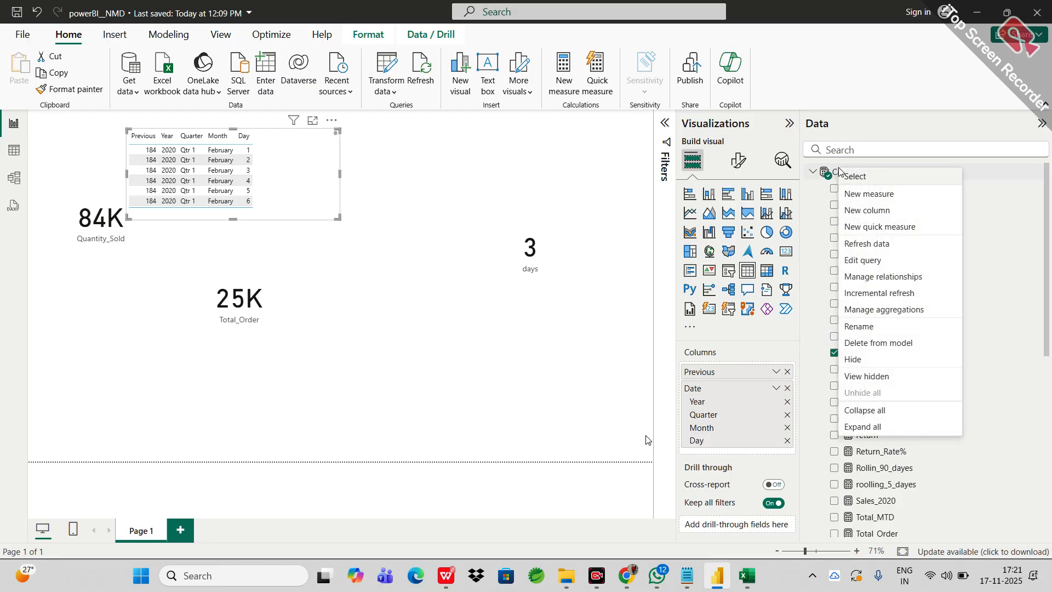
pyautogui.click(859, 194)
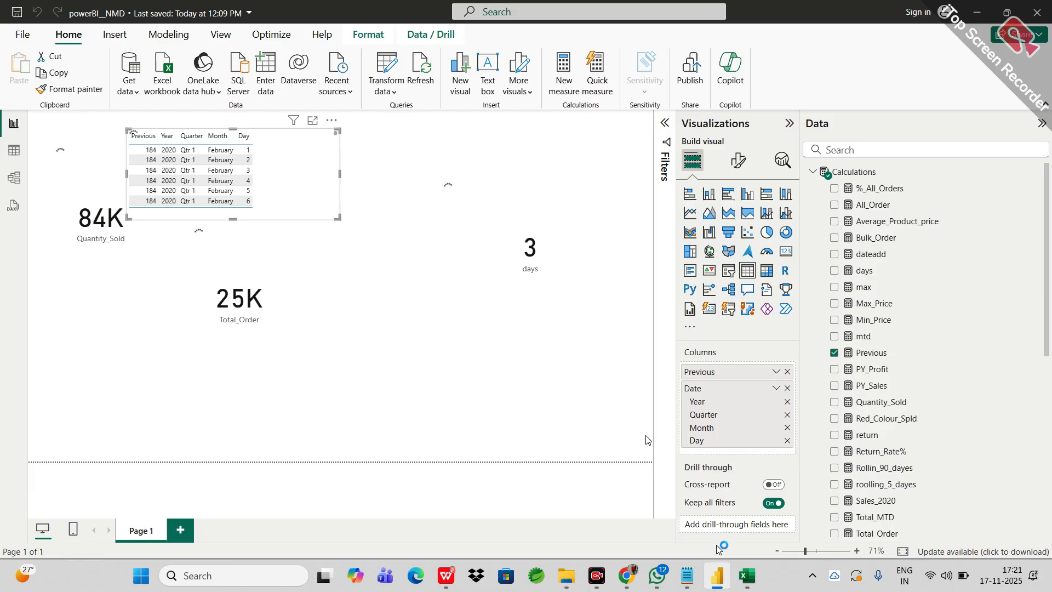
# Step: Switch to the Google Meet call in Chrome, examine the presented report's previous_month card and Month slicer, and dismiss the screen-sharing notice
pyautogui.moveTo(665, 583)
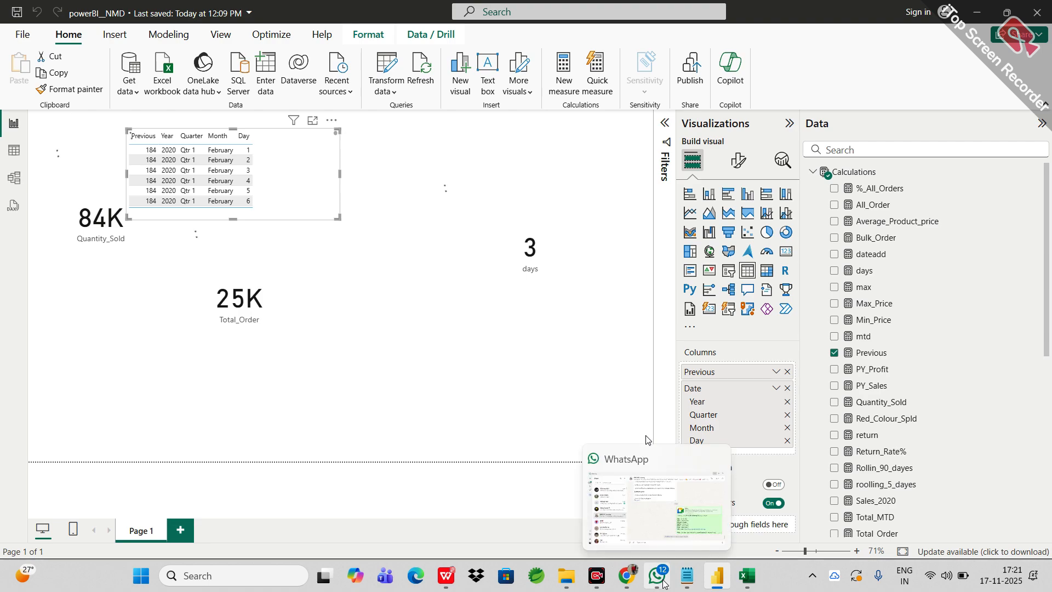
pyautogui.moveTo(626, 576)
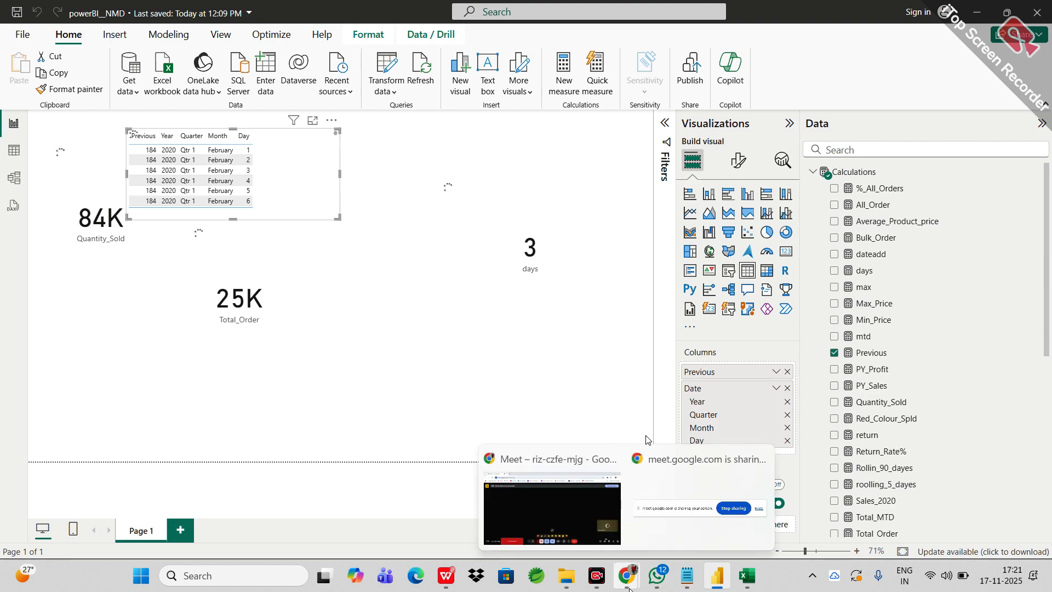
pyautogui.click(552, 509)
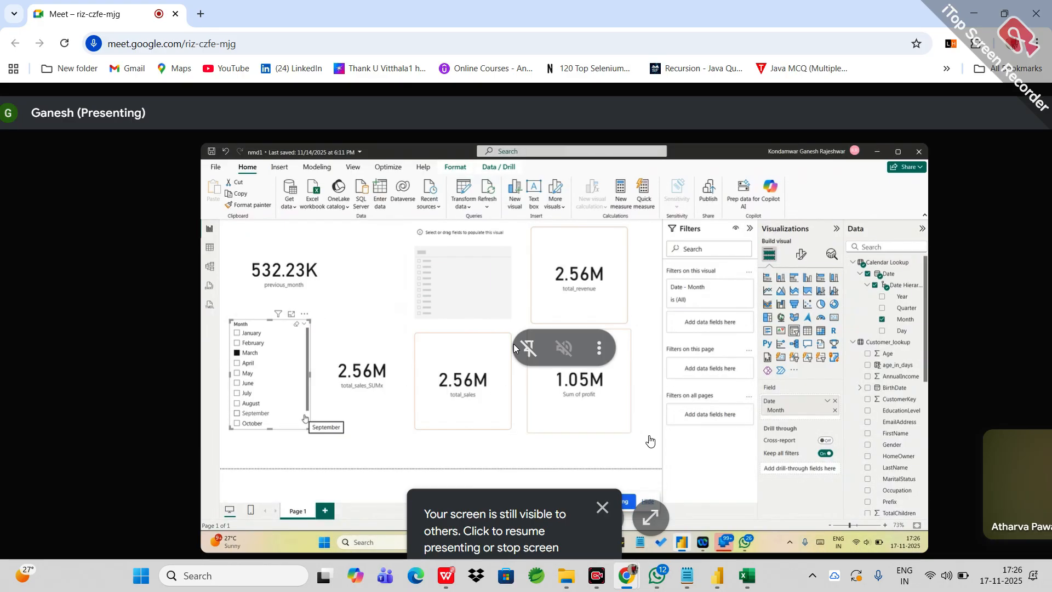
pyautogui.scroll(-1, 464, 334)
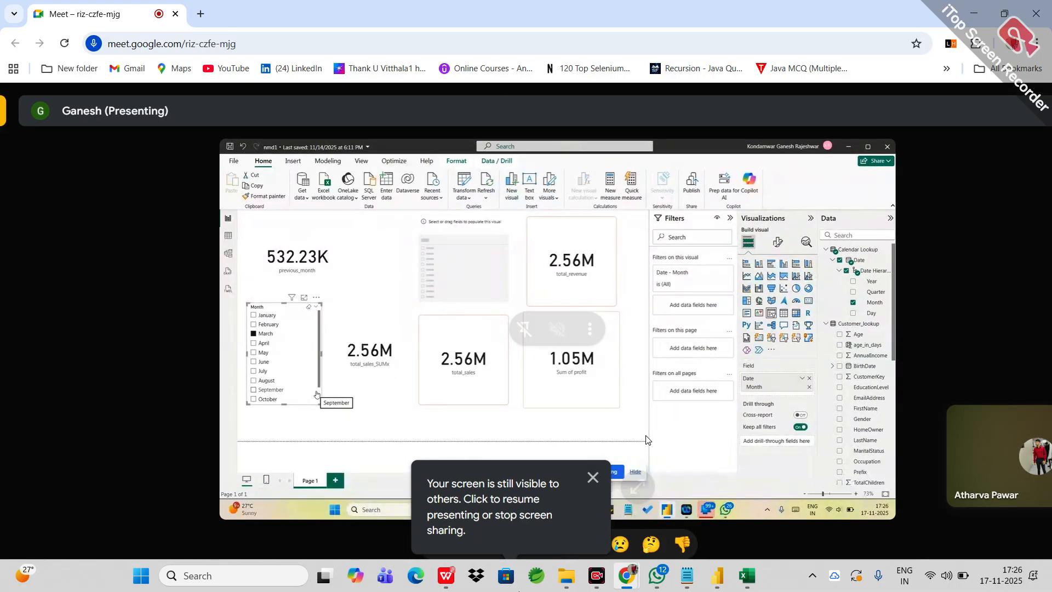
pyautogui.moveTo(620, 582)
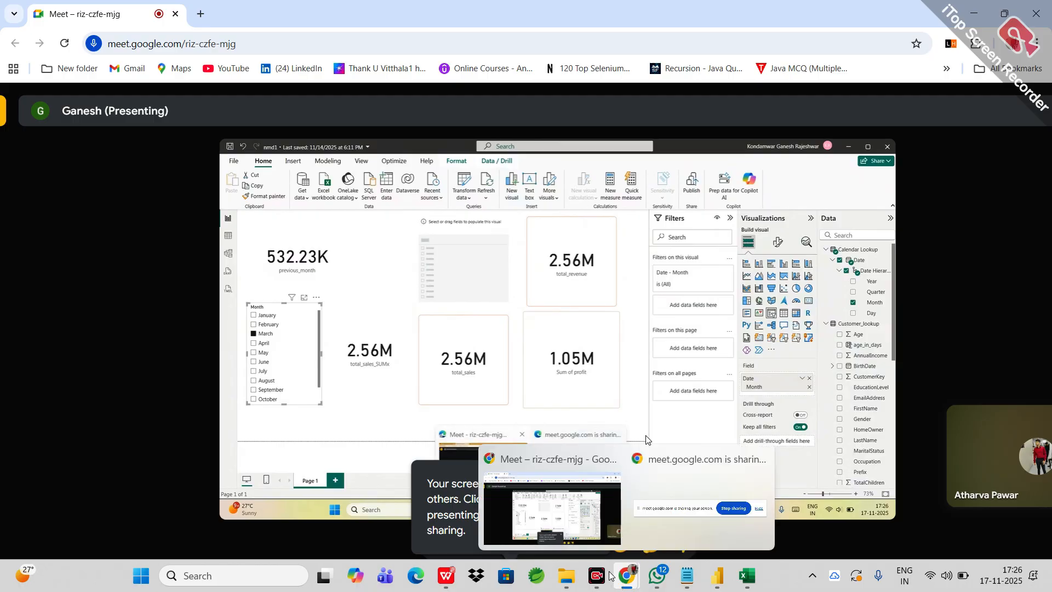
pyautogui.click(574, 535)
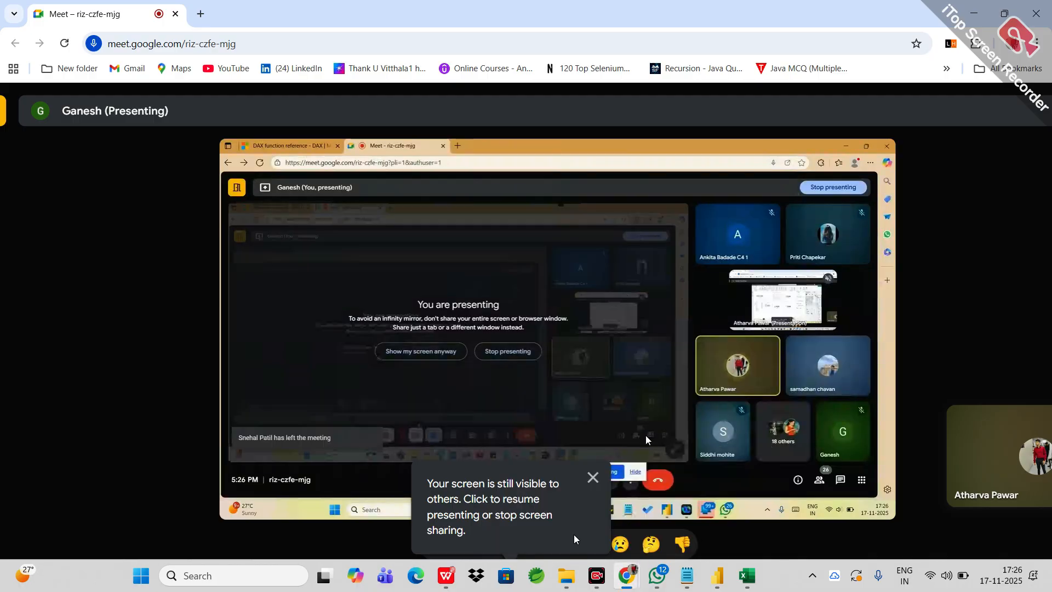
pyautogui.click(593, 478)
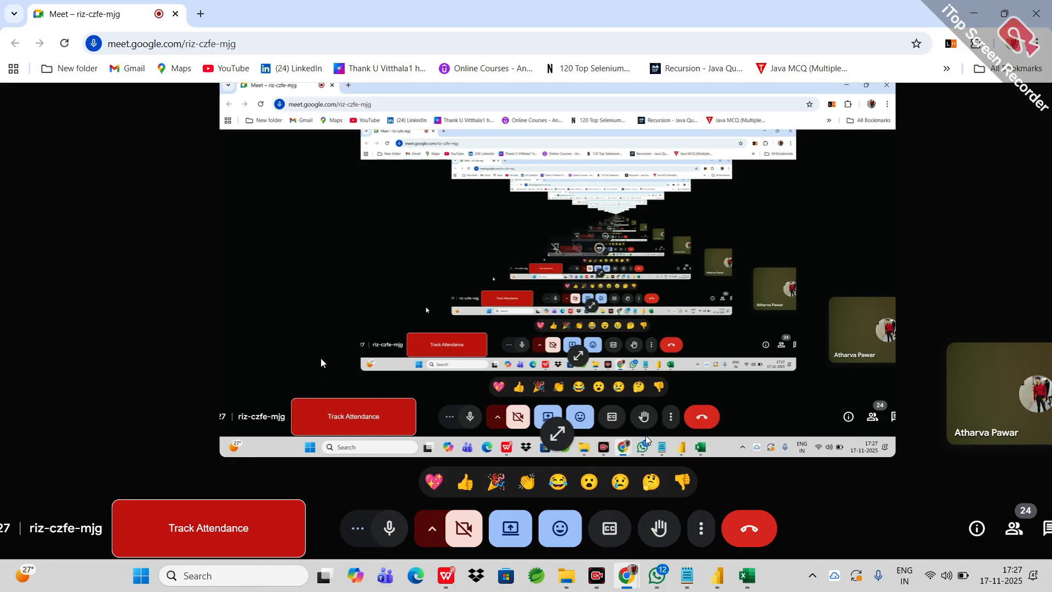
pyautogui.click(512, 534)
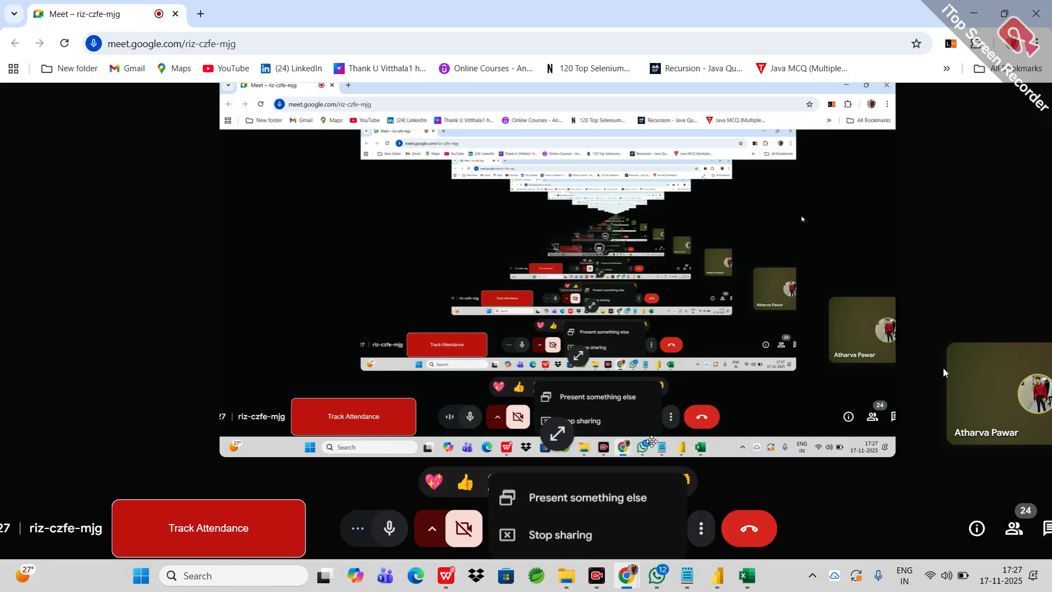
pyautogui.scroll(-3, 709, 418)
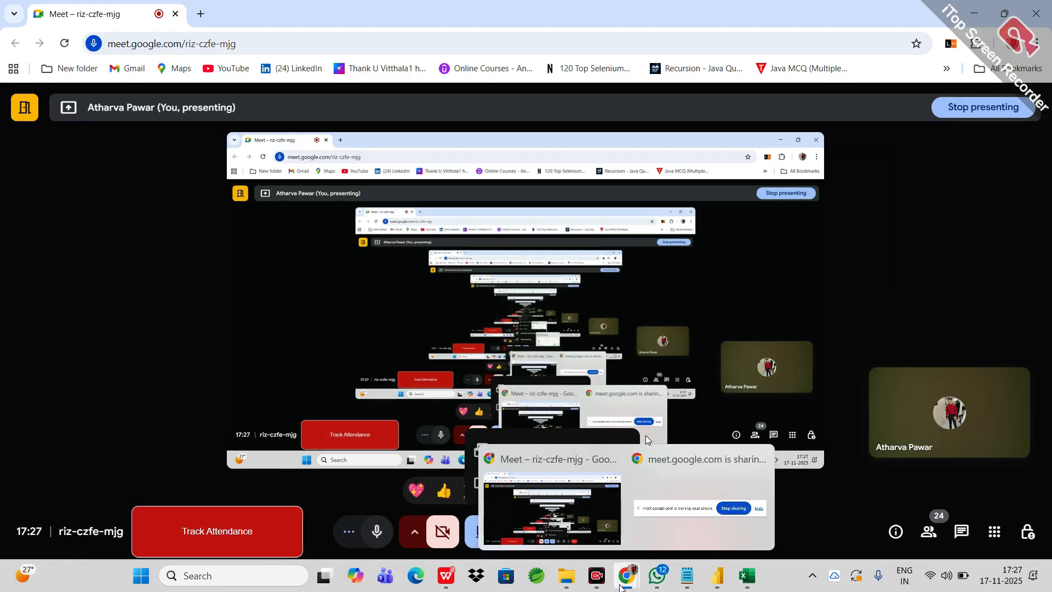
pyautogui.moveTo(737, 586)
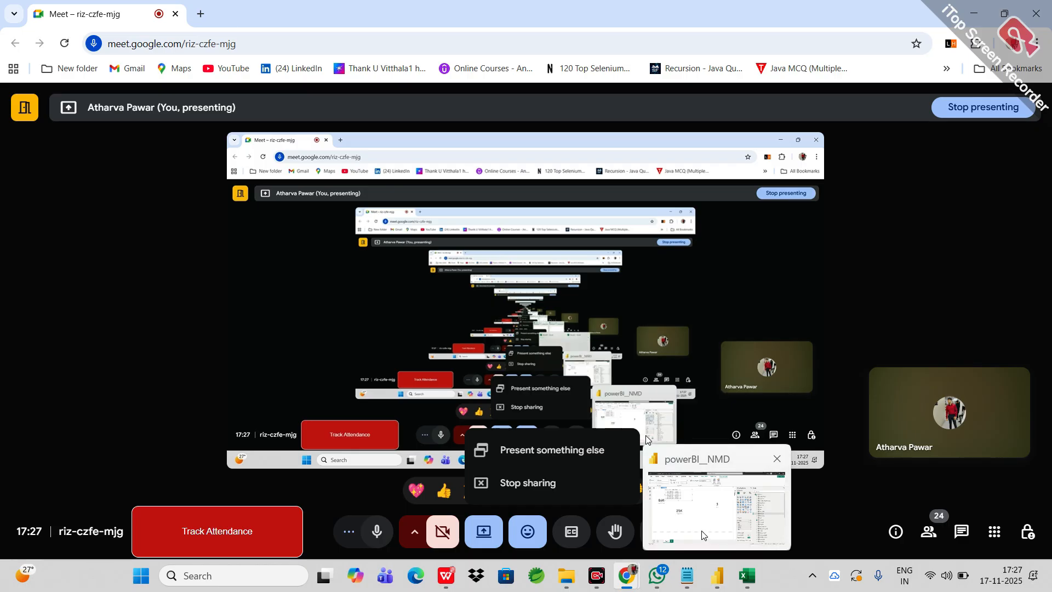
# Step: Switch back to Power BI, name the new measure previous_month and begin its formula with CALCULATE on [Total_Sales]
pyautogui.click(707, 534)
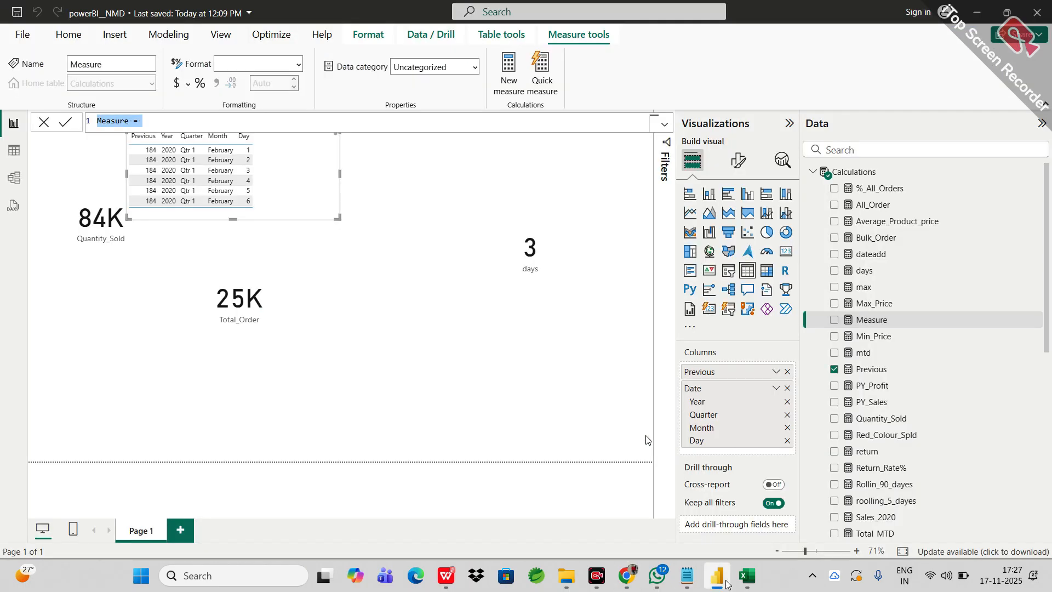
pyautogui.press('BackSpace')
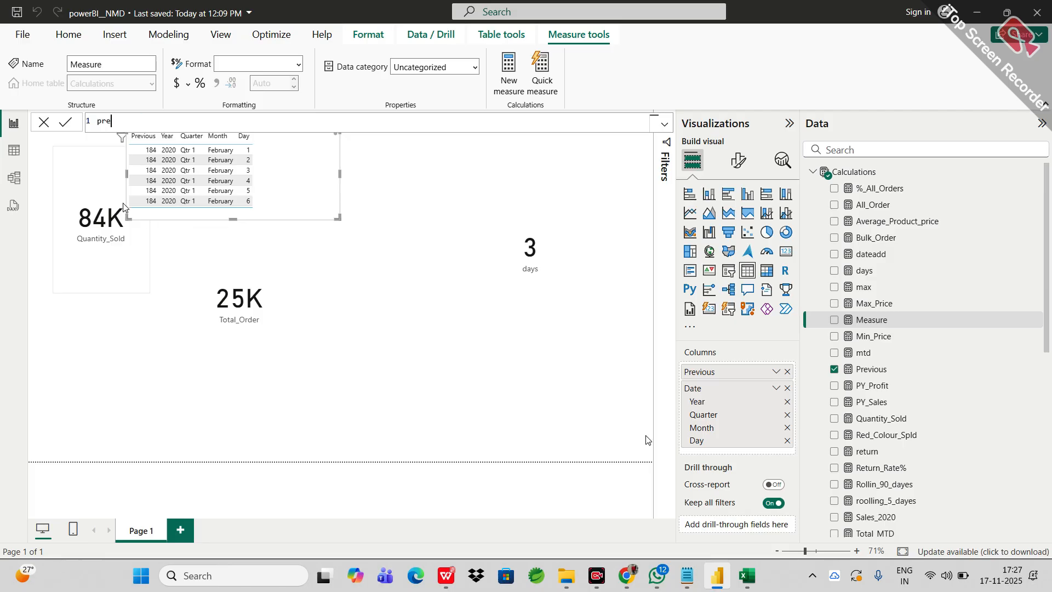
pyautogui.write('previous_month = cal')
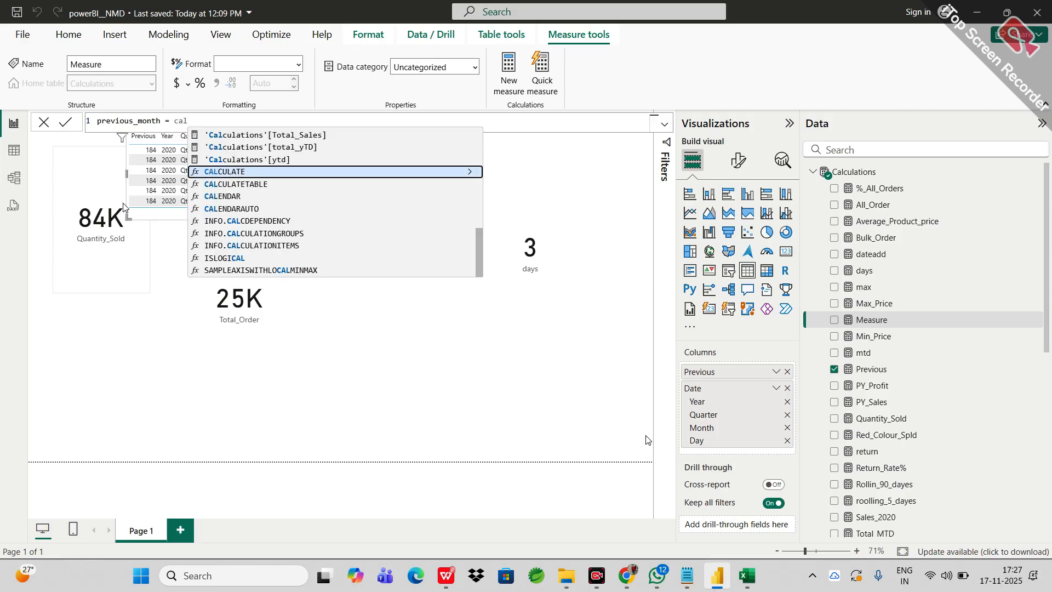
pyautogui.press('Tab')
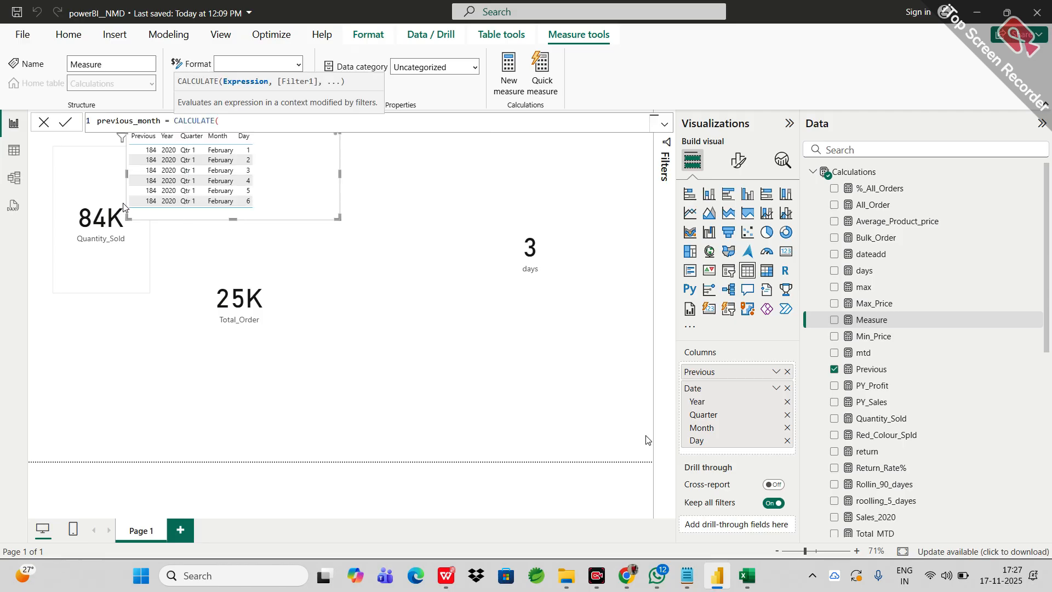
pyautogui.write('tota')
pyautogui.press('Up')
pyautogui.press('Up')
pyautogui.press('Up')
pyautogui.press('Up')
pyautogui.press('Up')
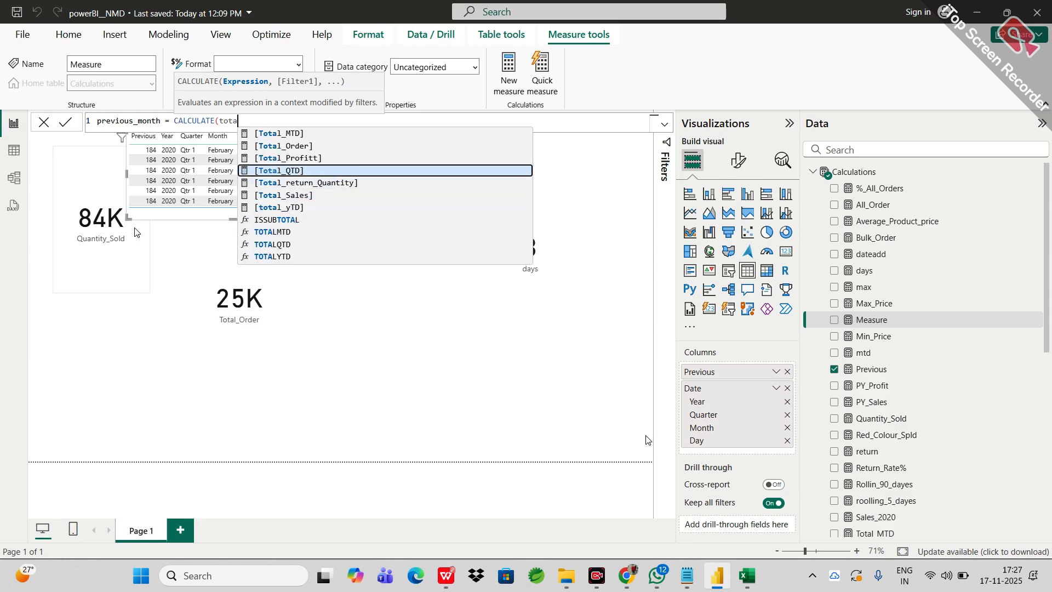
pyautogui.press('Down')
pyautogui.press('Down')
# Step: Add the PREVIOUSMONTH function as the filter argument of the previous_month measure's CALCULATE formula
pyautogui.write(', pe')
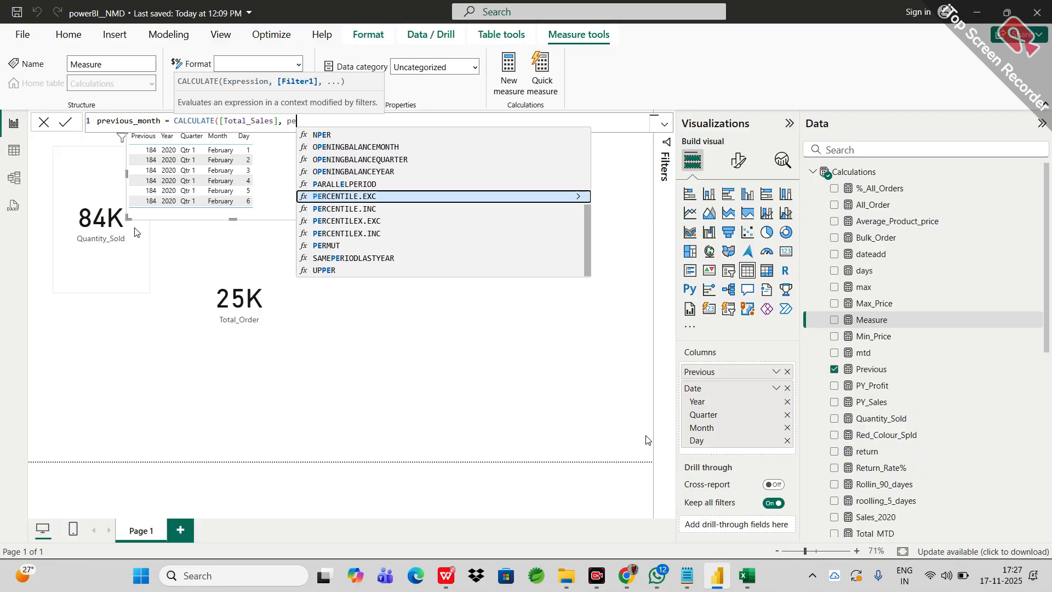
pyautogui.press('BackSpace')
pyautogui.write('re')
pyautogui.press('Down')
pyautogui.press('Down')
pyautogui.press('Down')
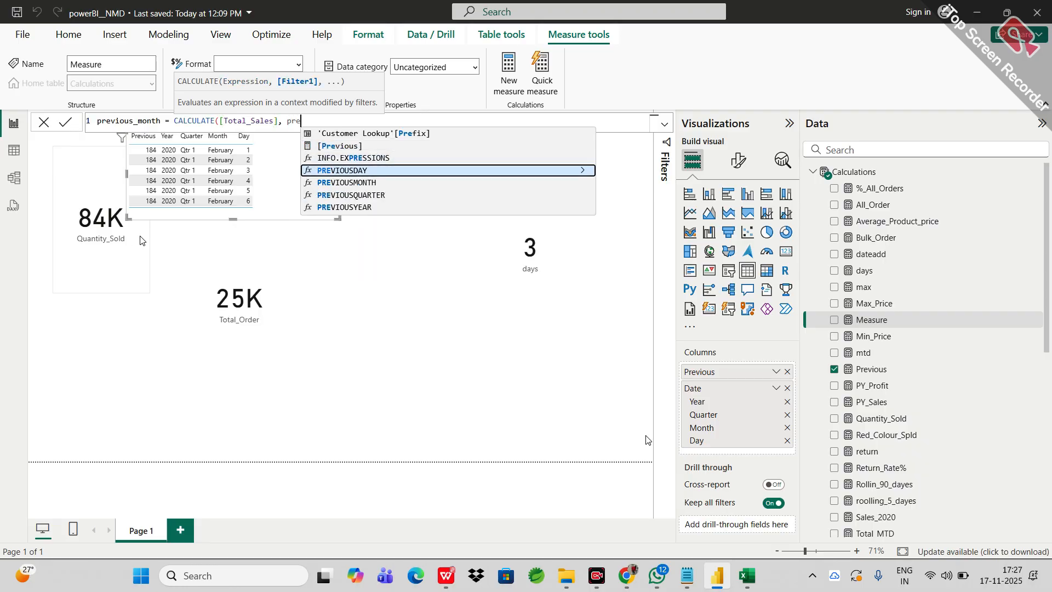
pyautogui.press('Down')
pyautogui.press('Down')
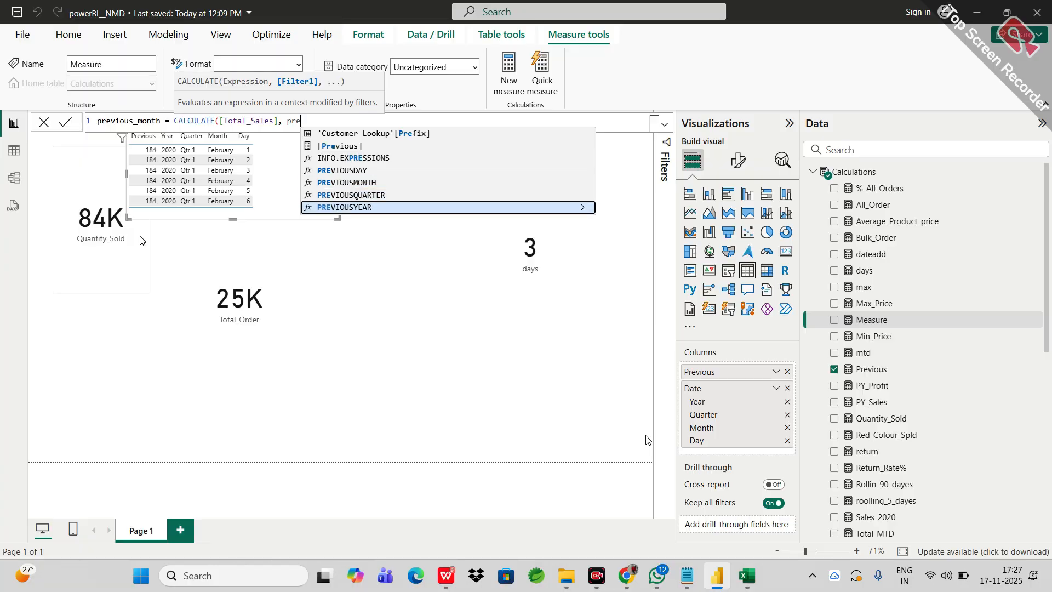
pyautogui.press('Down')
pyautogui.press('Down')
pyautogui.press('Down')
pyautogui.press('Down')
pyautogui.press('Down')
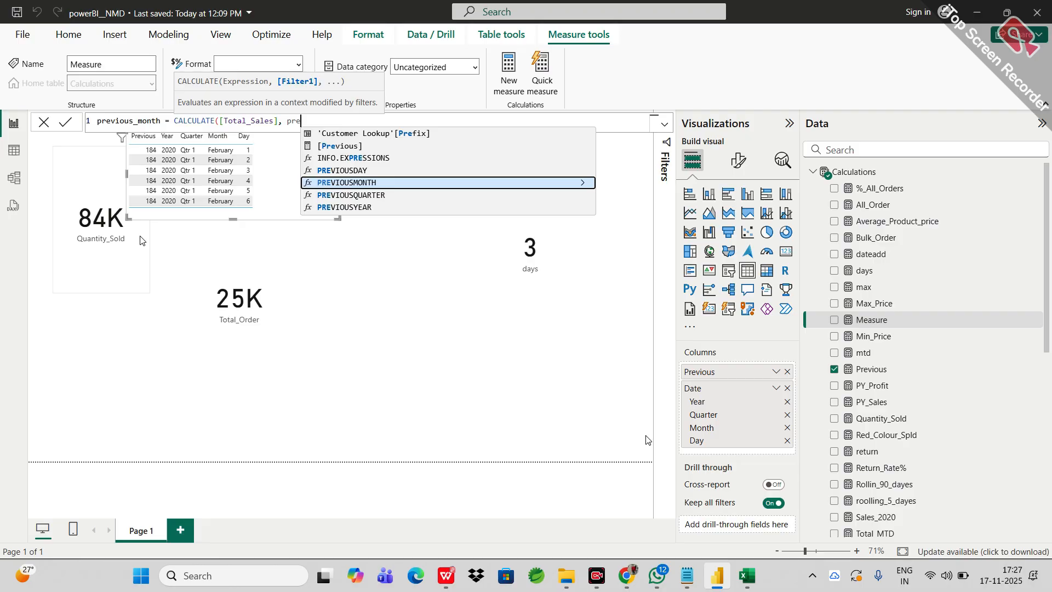
pyautogui.press('Tab')
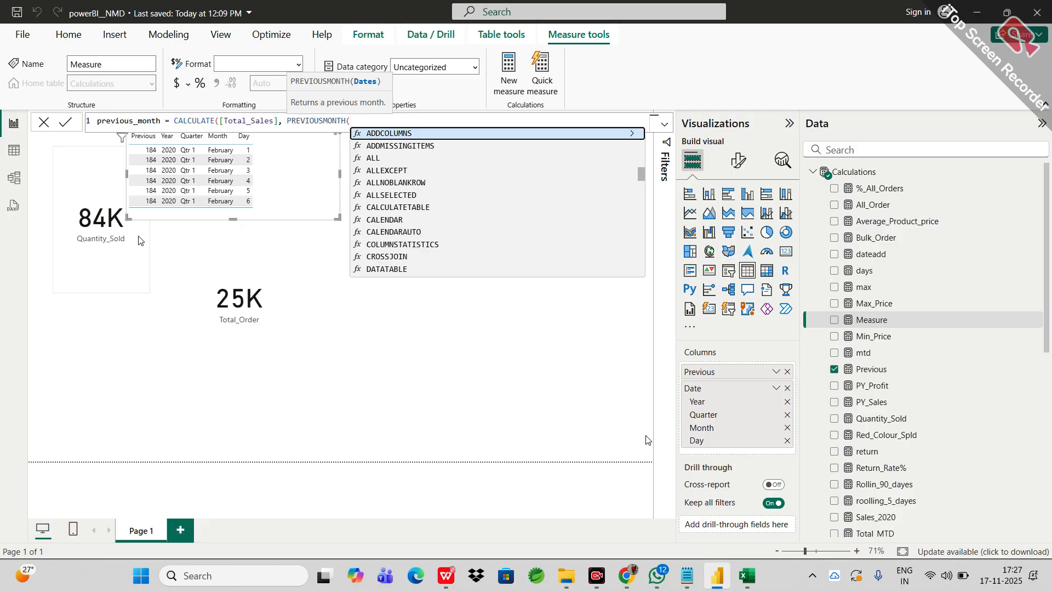
# Step: Pass 'Calendar Lookup'[Date] to PREVIOUSMONTH, close the formula and commit the previous_month measure
pyautogui.write('ca')
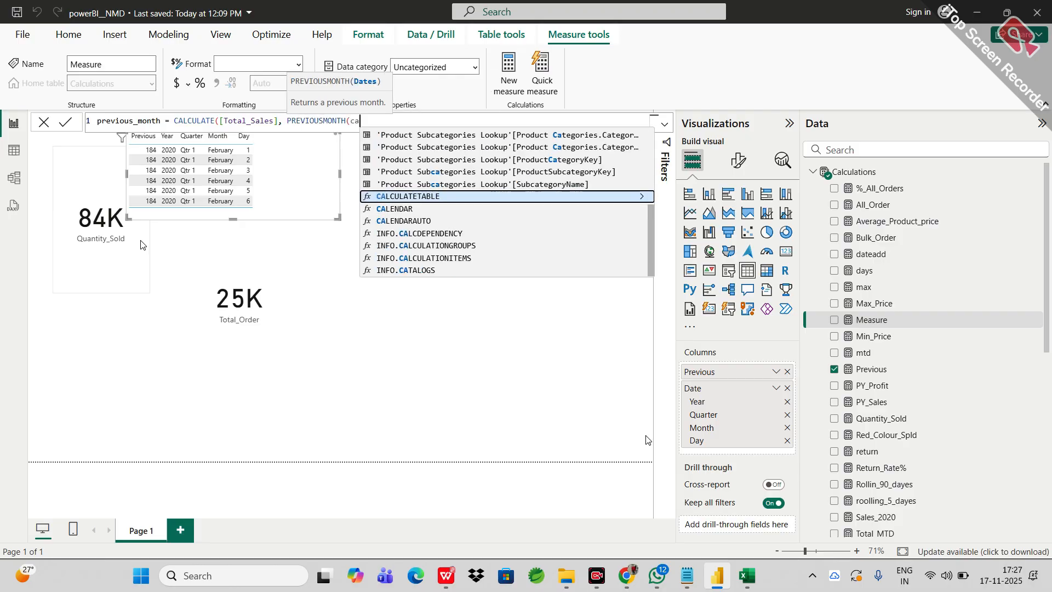
pyautogui.write('len')
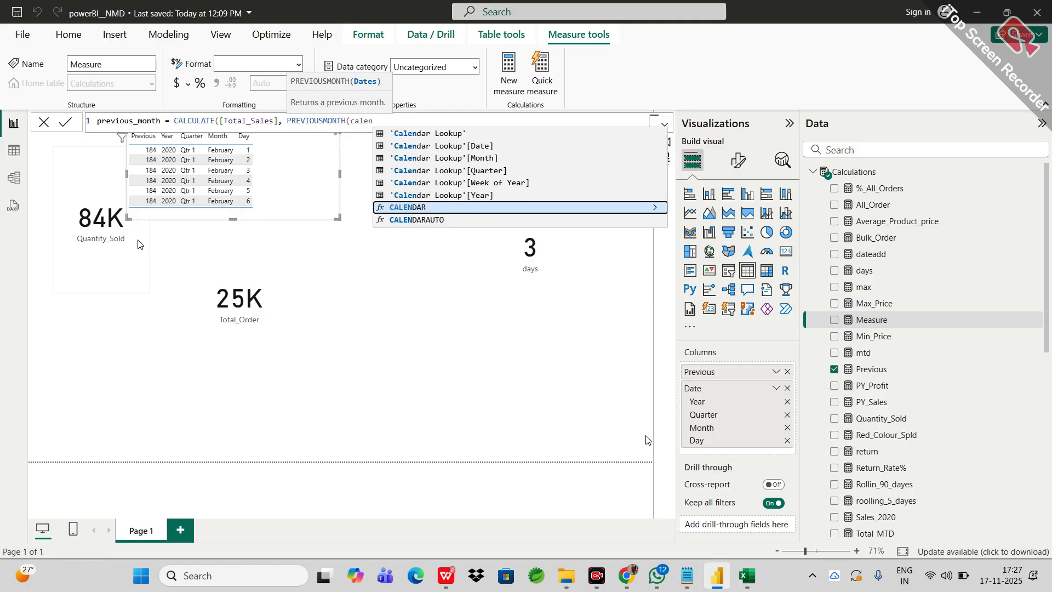
pyautogui.press('Up')
pyautogui.press('Up')
pyautogui.press('Up')
pyautogui.press('Up')
pyautogui.press('Tab')
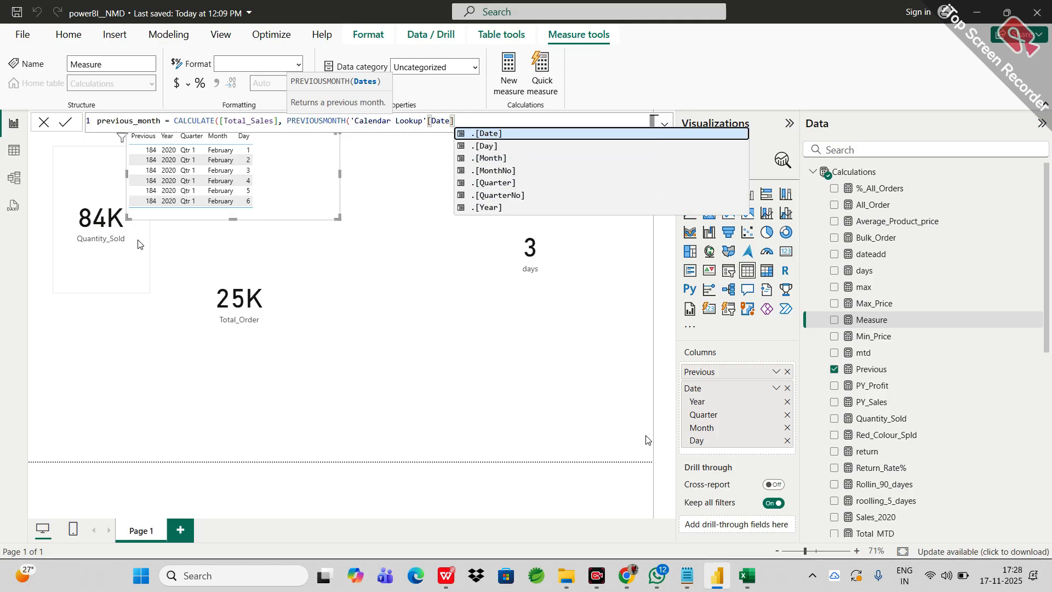
pyautogui.write(')')
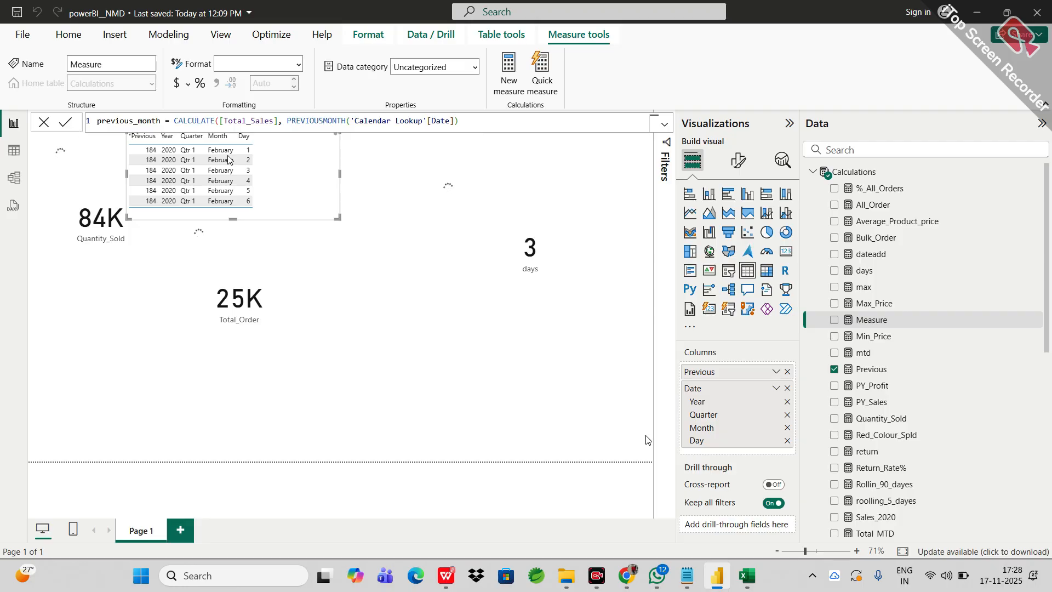
pyautogui.press('Return')
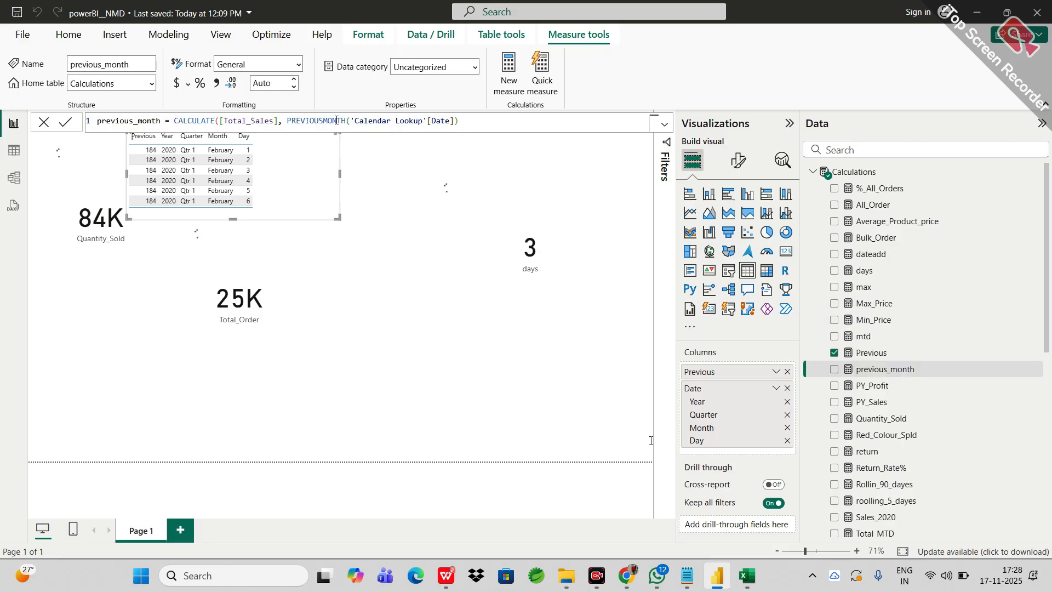
pyautogui.write(')')
# Step: Convert the Previous table into a slicer and replace its Date hierarchy with the Month field from Calendar Lookup
pyautogui.click(735, 272)
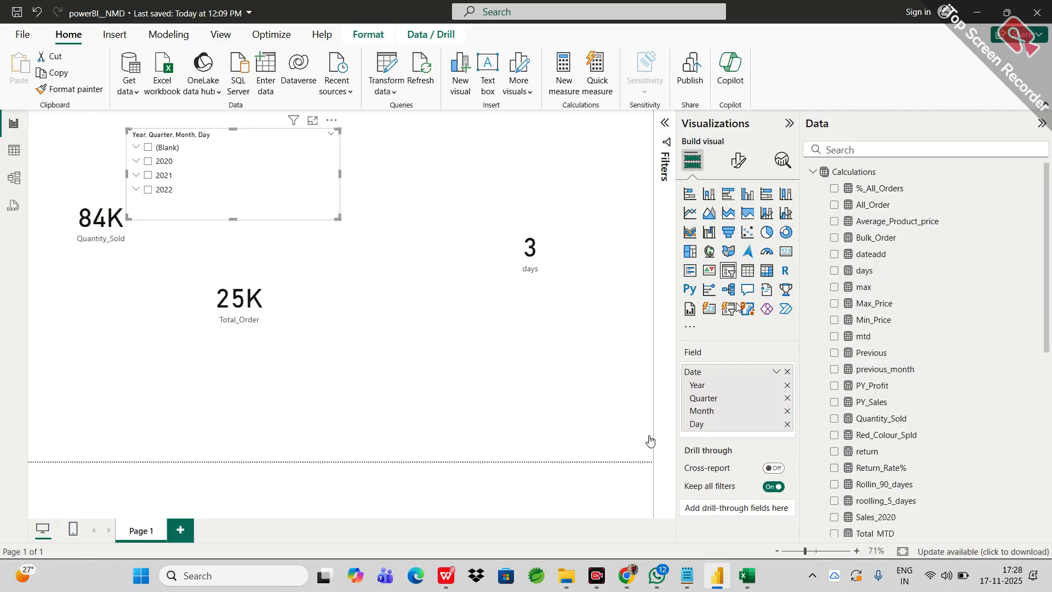
pyautogui.scroll(-6, 877, 274)
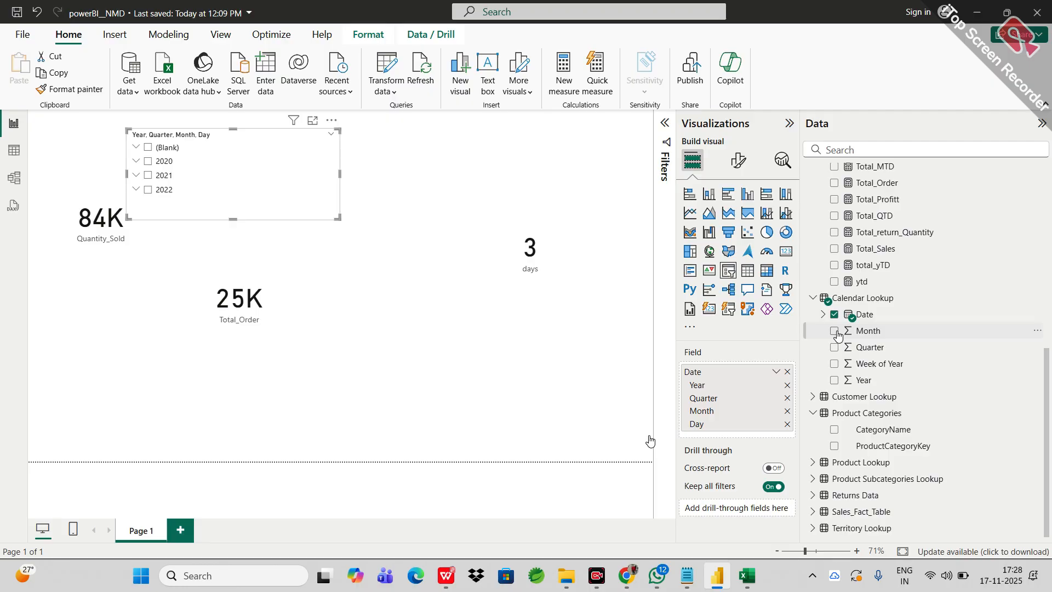
pyautogui.click(835, 332)
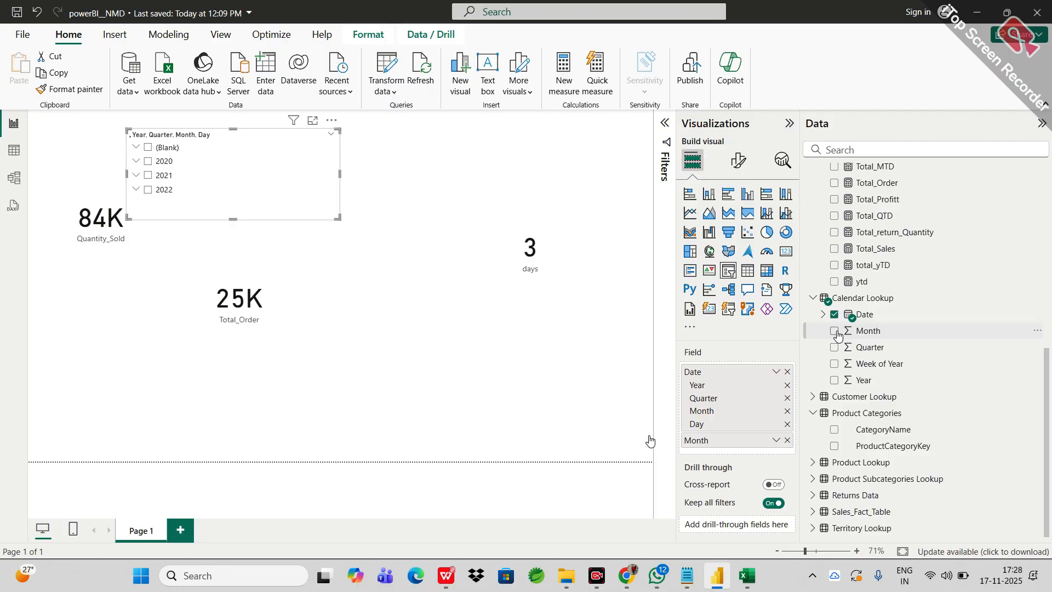
pyautogui.click(787, 371)
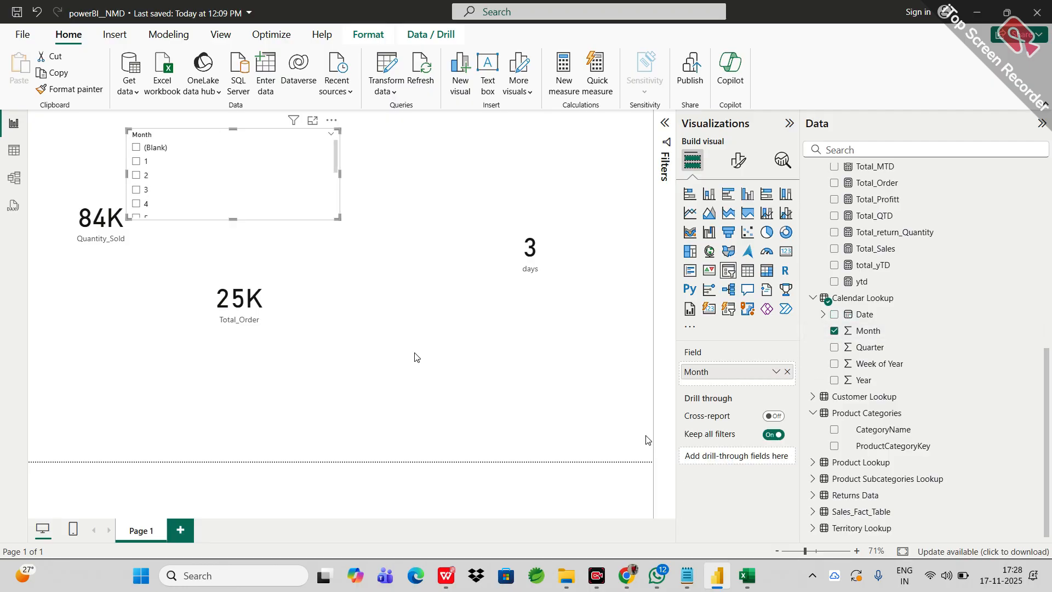
# Step: Move the Month slicer toward the middle of the page, between the Quantity_Sold and days cards
pyautogui.rightClick(159, 173)
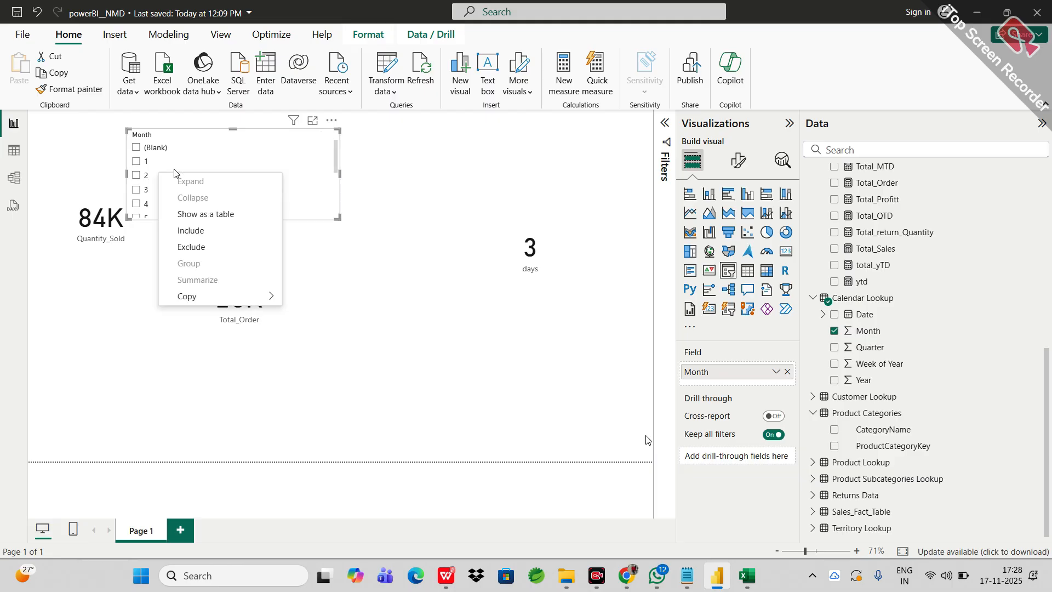
pyautogui.click(290, 155)
pyautogui.moveTo(291, 155); pyautogui.dragTo(408, 189)
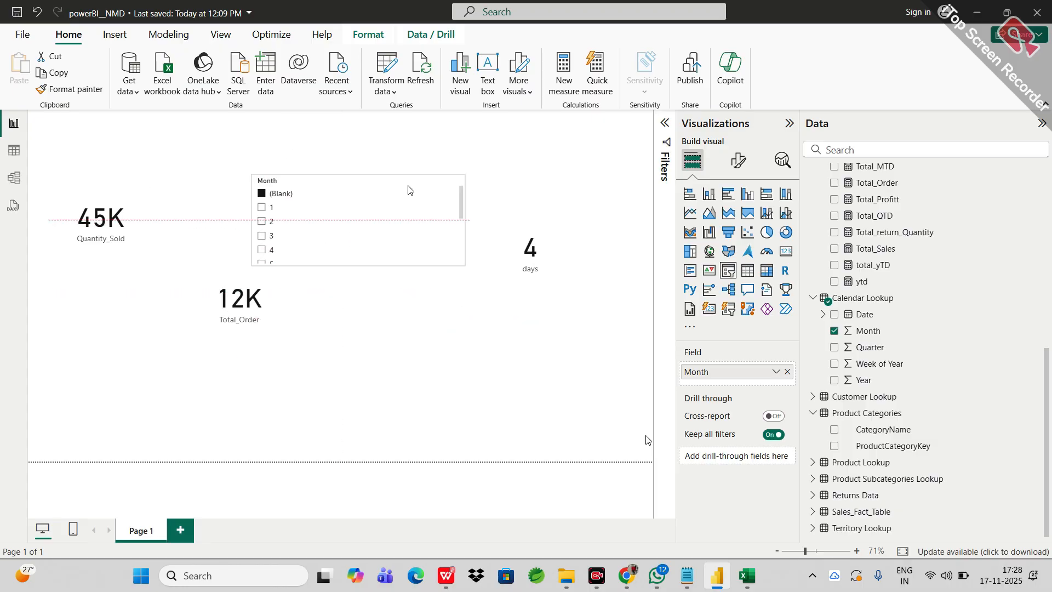
# Step: Filter the page by months 1, 2 and 3 in turn with the Month slicer, keeping 3 selected
pyautogui.click(268, 209)
pyautogui.click(267, 222)
pyautogui.click(266, 236)
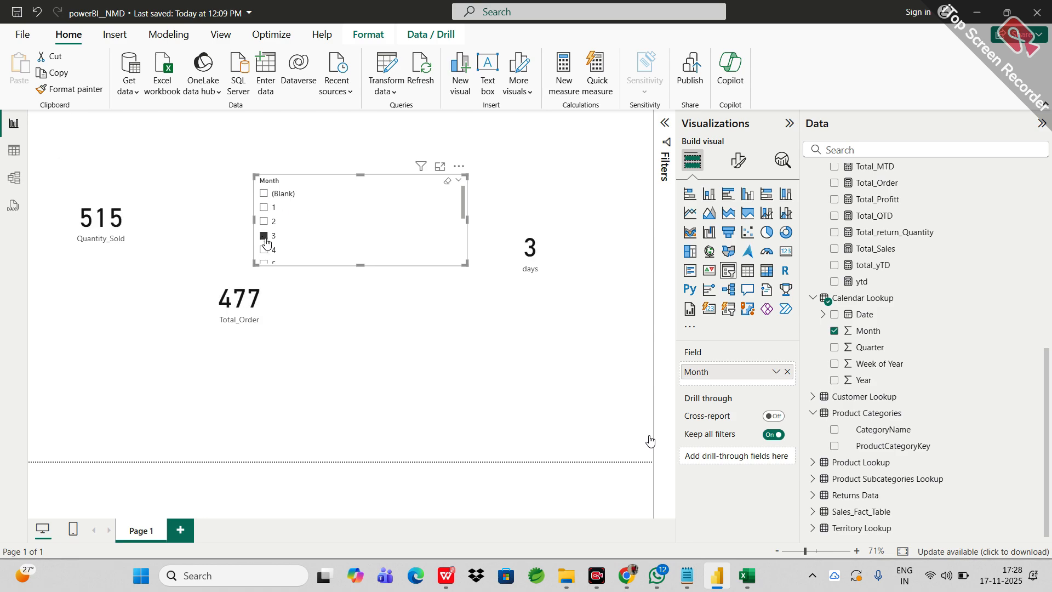
# Step: Remove the Month slicer from the report page
pyautogui.click(461, 167)
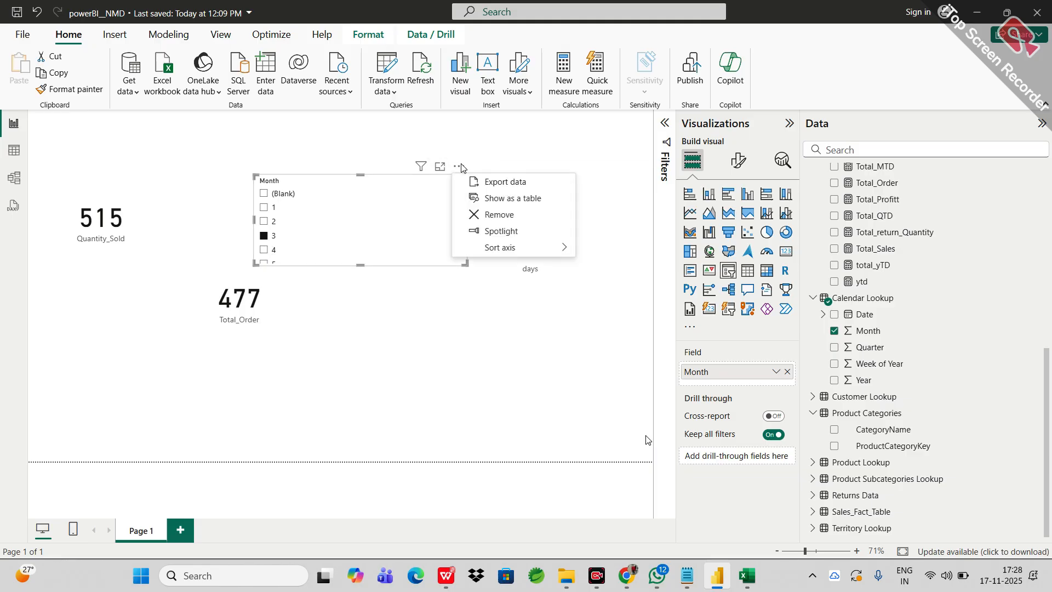
pyautogui.click(494, 216)
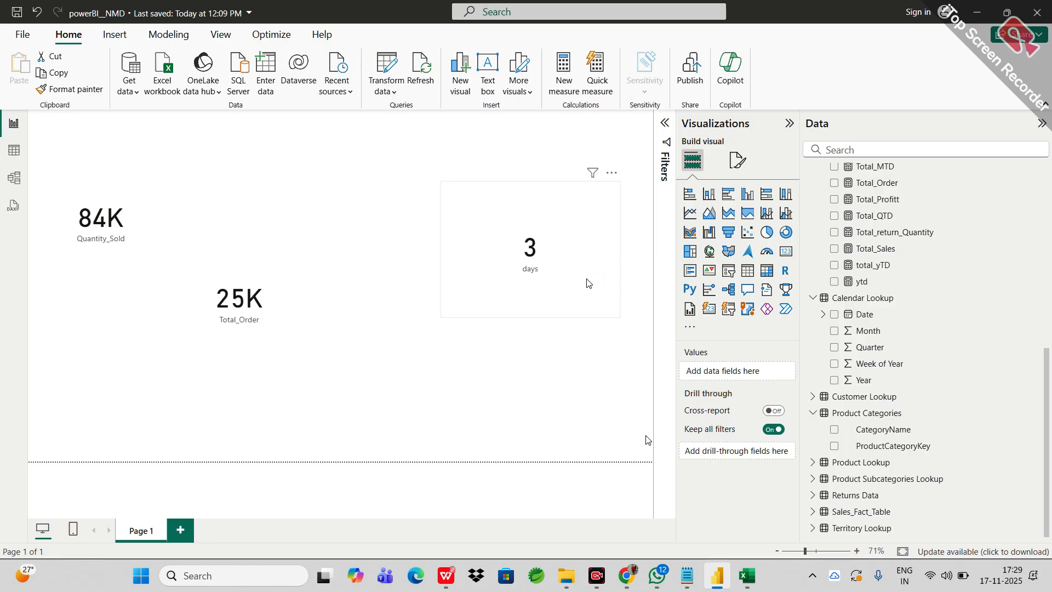
# Step: Create a new measure in the Calculations table named PY_sales and begin its formula with CALCULATE
pyautogui.scroll(6, 849, 193)
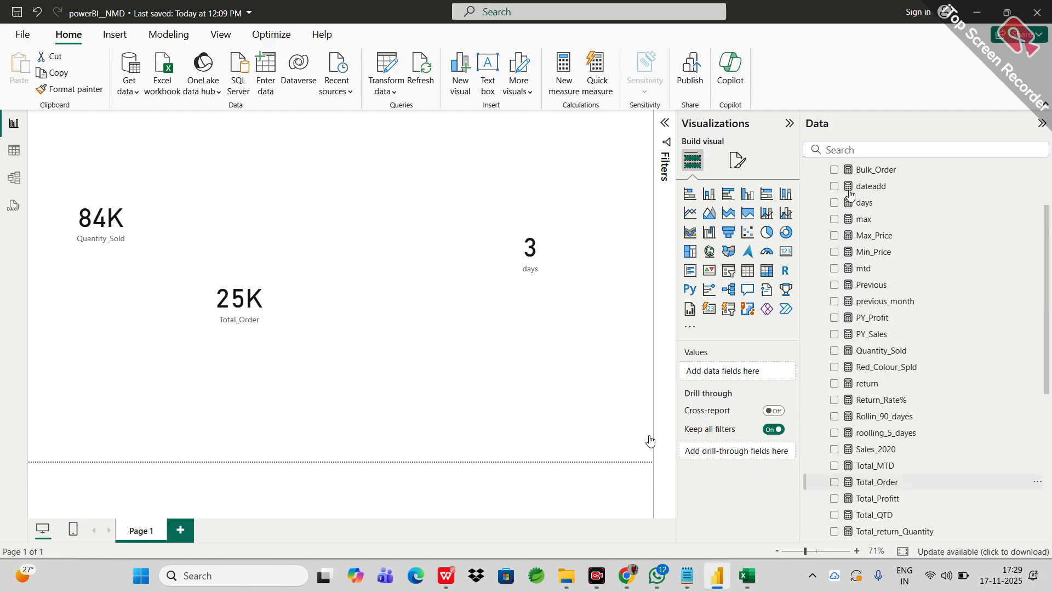
pyautogui.scroll(2, 850, 193)
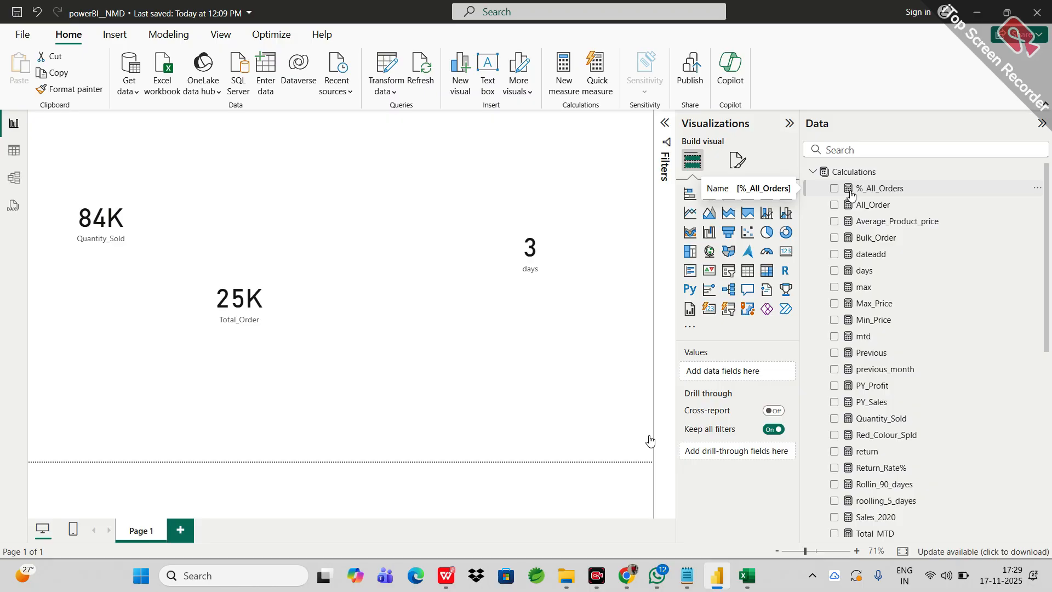
pyautogui.rightClick(846, 173)
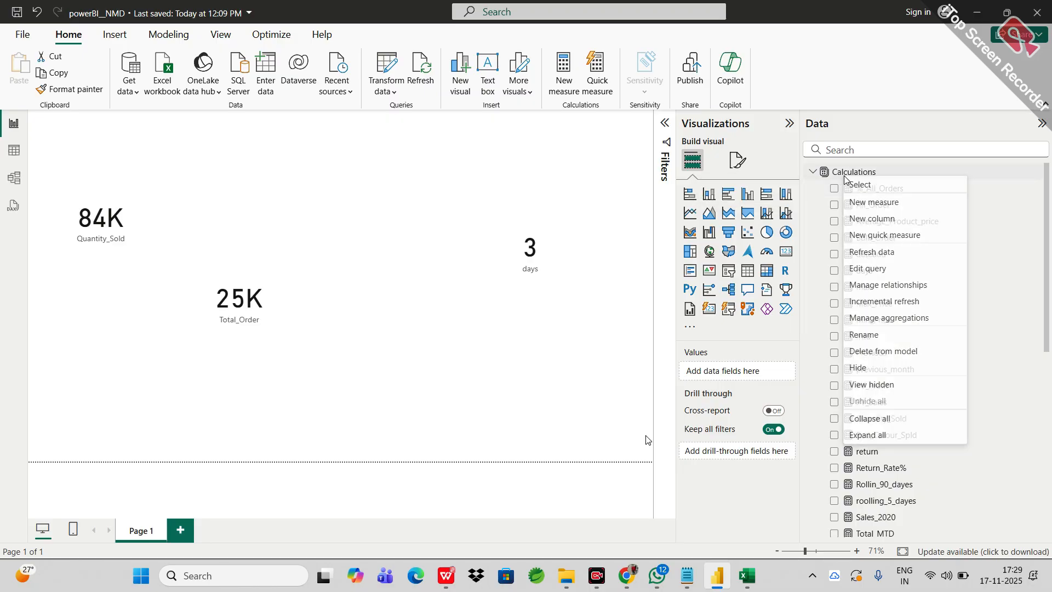
pyautogui.click(860, 211)
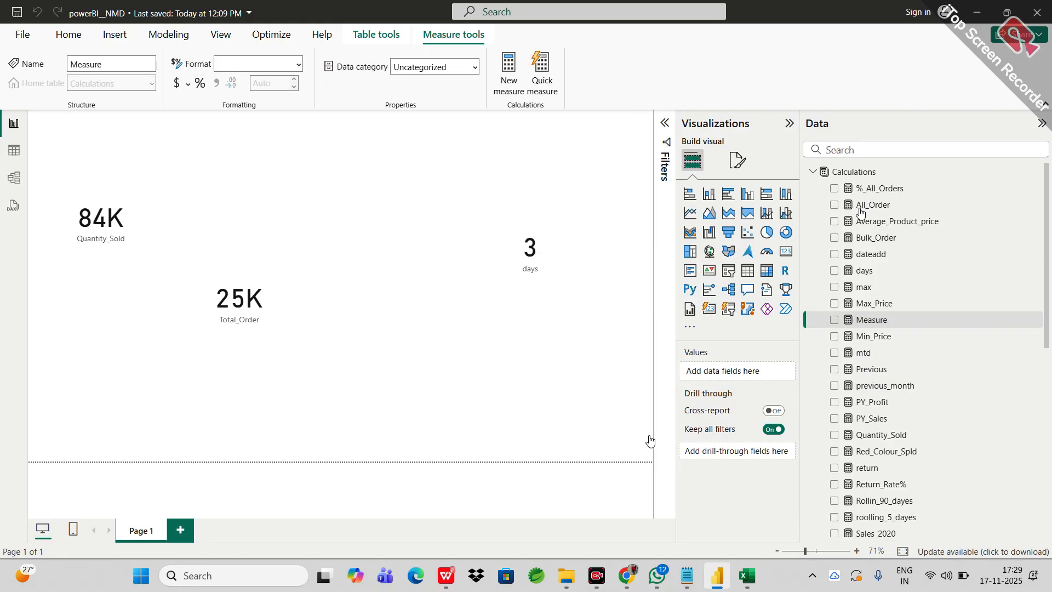
pyautogui.press('BackSpace')
pyautogui.write('PY')
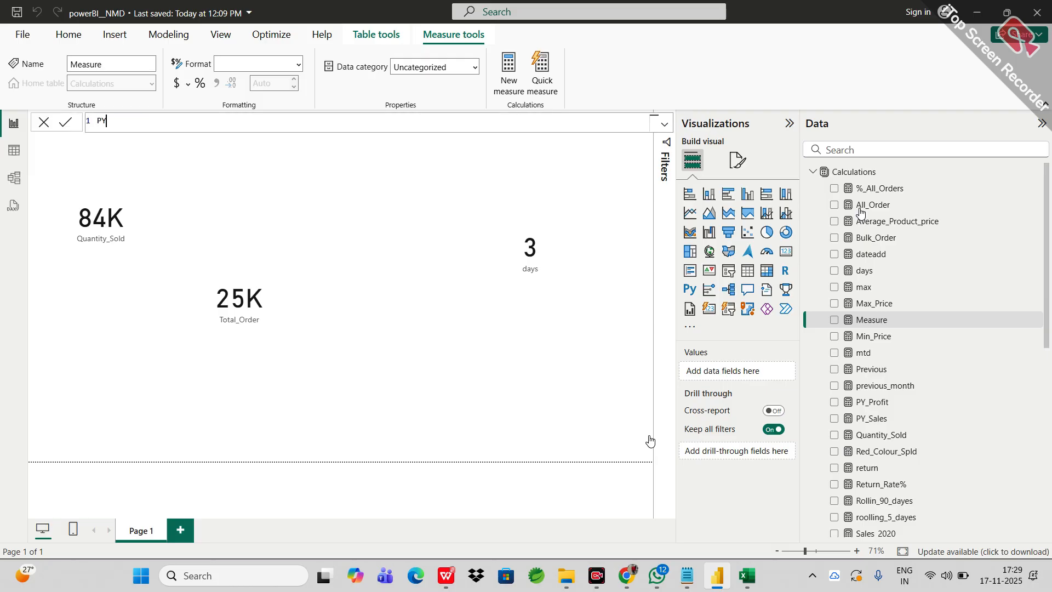
pyautogui.write('_sales = calc')
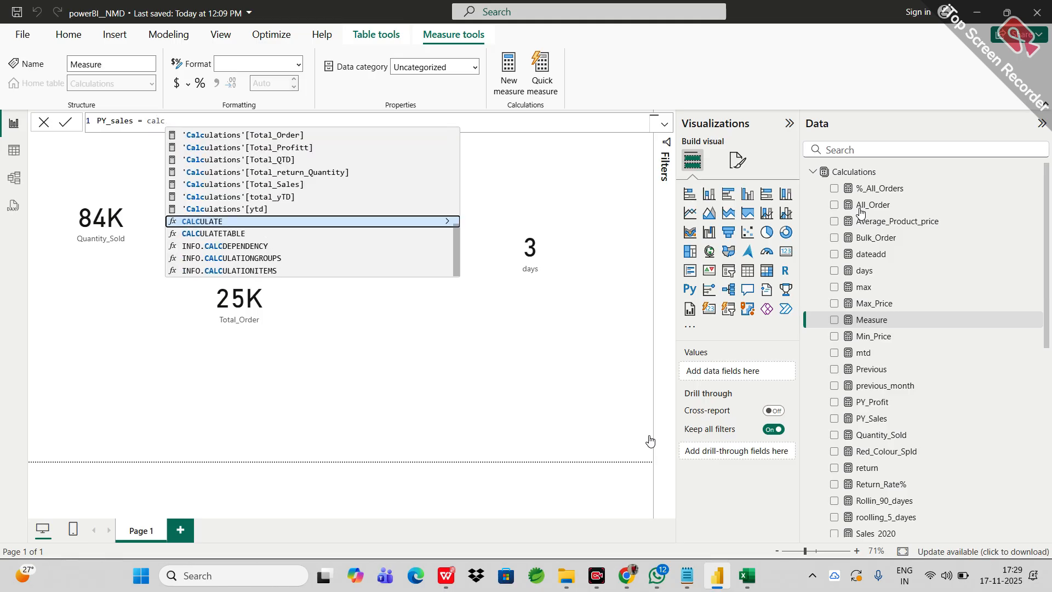
pyautogui.press('Tab')
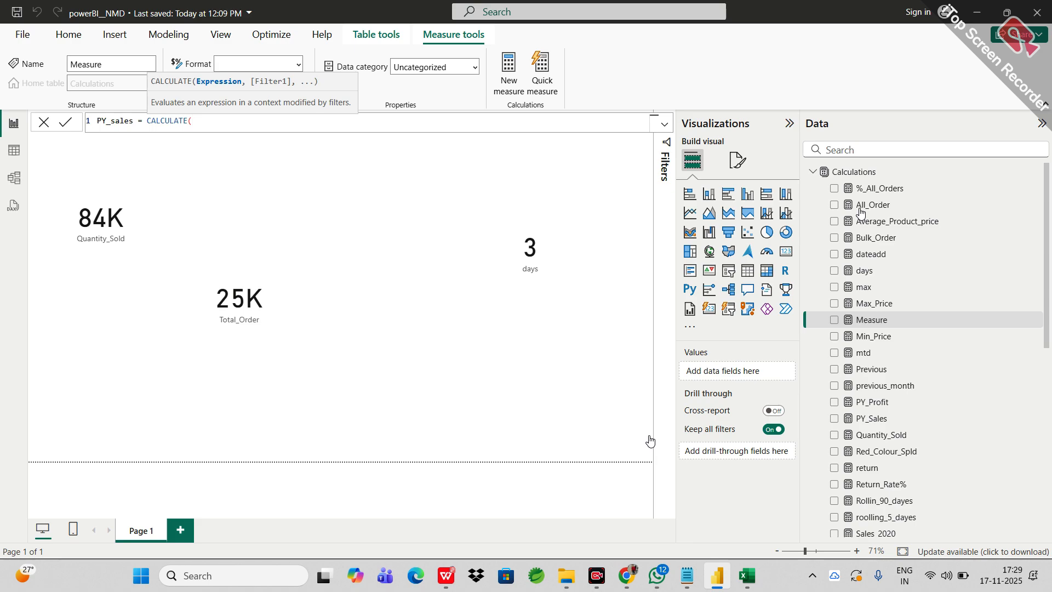
# Step: Pass [Total_Sales] to CALCULATE as the expression of the PY_sales measure
pyautogui.write('tota')
pyautogui.press('Down')
pyautogui.press('Down')
pyautogui.press('Up')
pyautogui.press('Up')
pyautogui.press('Up')
pyautogui.press('Up')
pyautogui.press('Up')
pyautogui.press('Tab')
pyautogui.write(',')
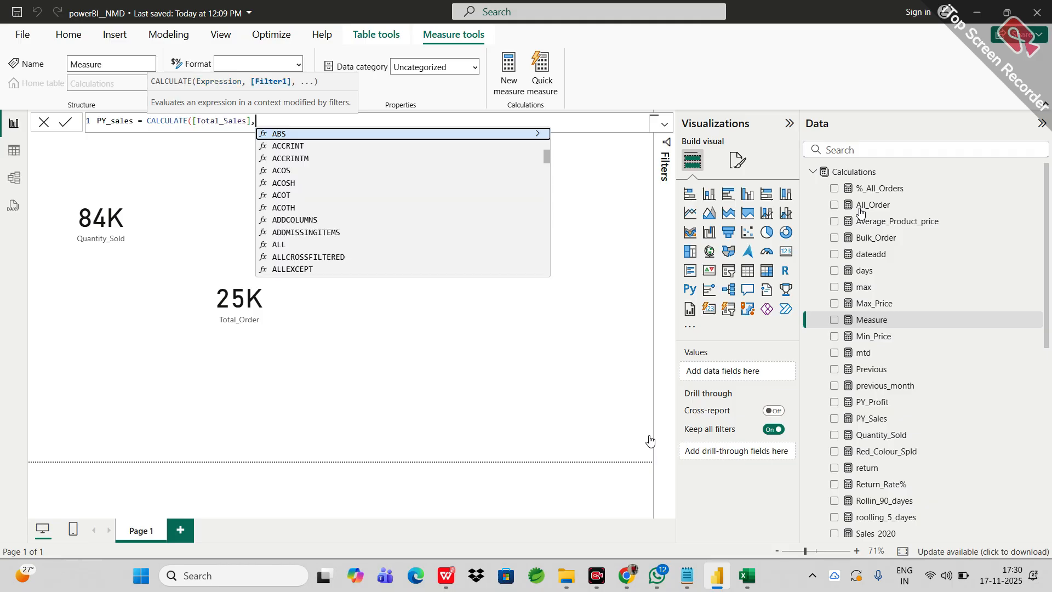
# Step: Add DATEADD as the filter argument, with 'Calendar Lookup'[Date] as its dates column
pyautogui.write('date')
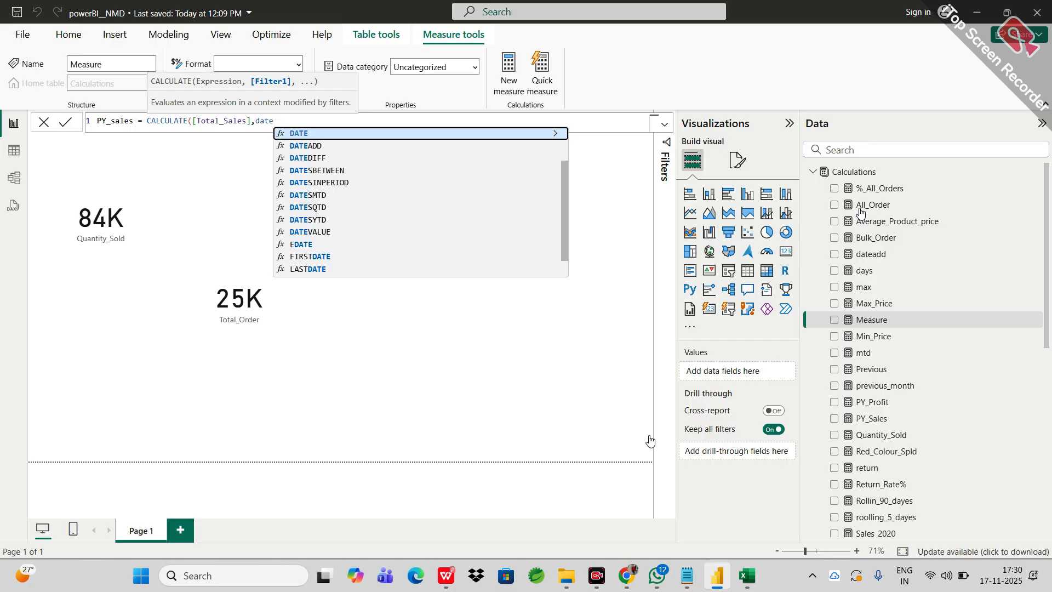
pyautogui.press('Tab')
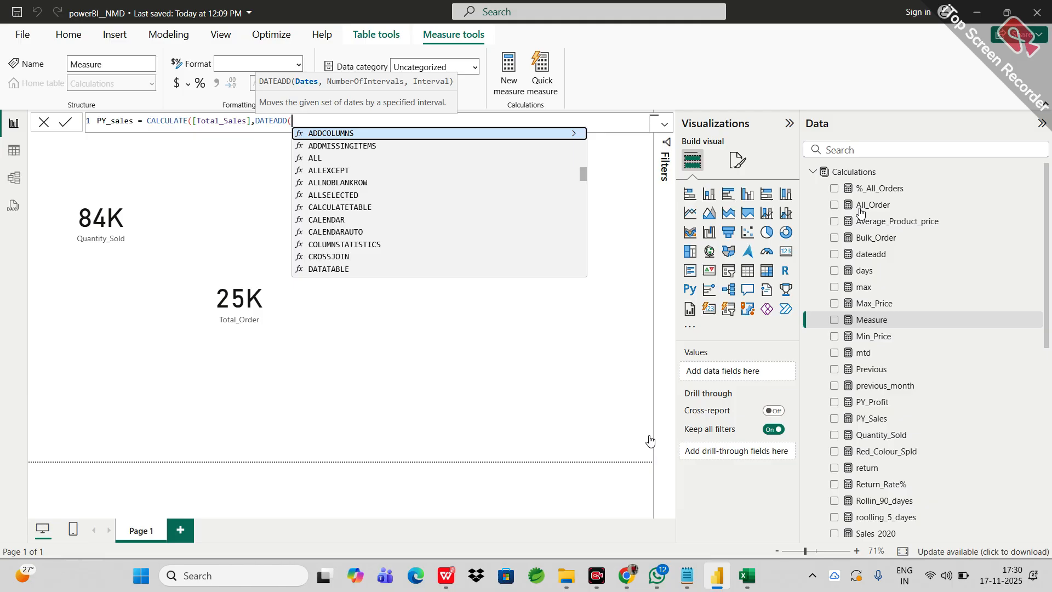
pyautogui.write('cale')
pyautogui.press('Up')
pyautogui.press('Up')
pyautogui.press('Up')
pyautogui.press('Up')
pyautogui.press('Up')
pyautogui.press('Tab')
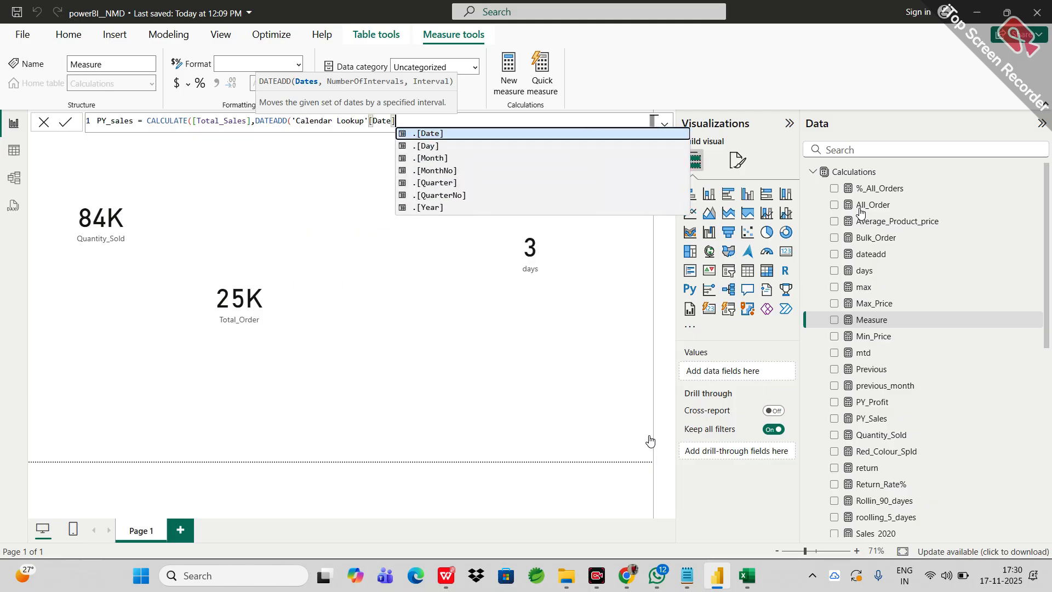
pyautogui.write(',')
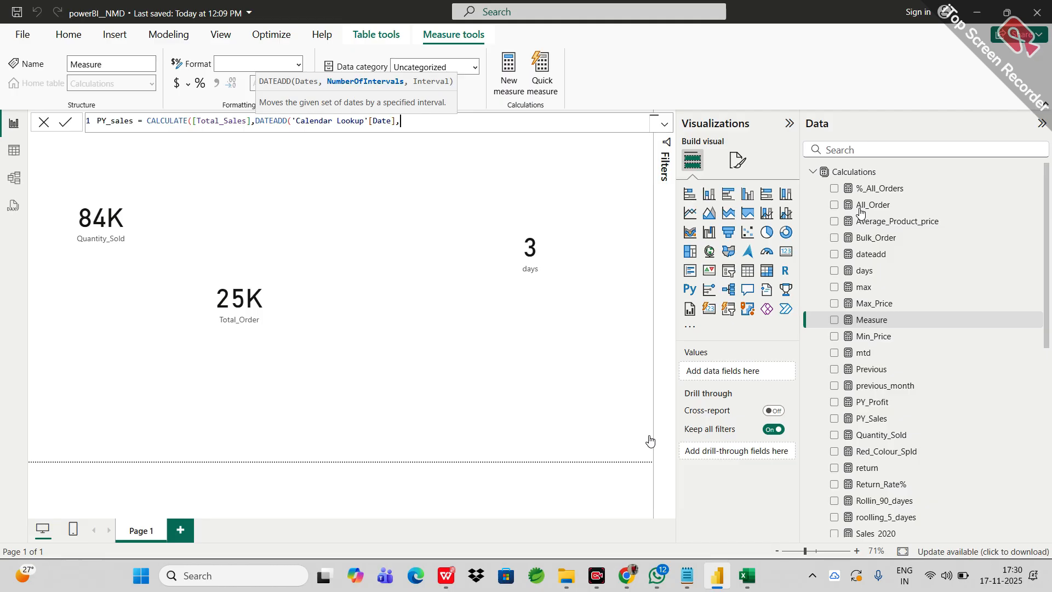
# Step: Set the DATEADD shift to -1 with the YEAR interval, close the function and try to commit the PY_sales measure
pyautogui.write('-1,')
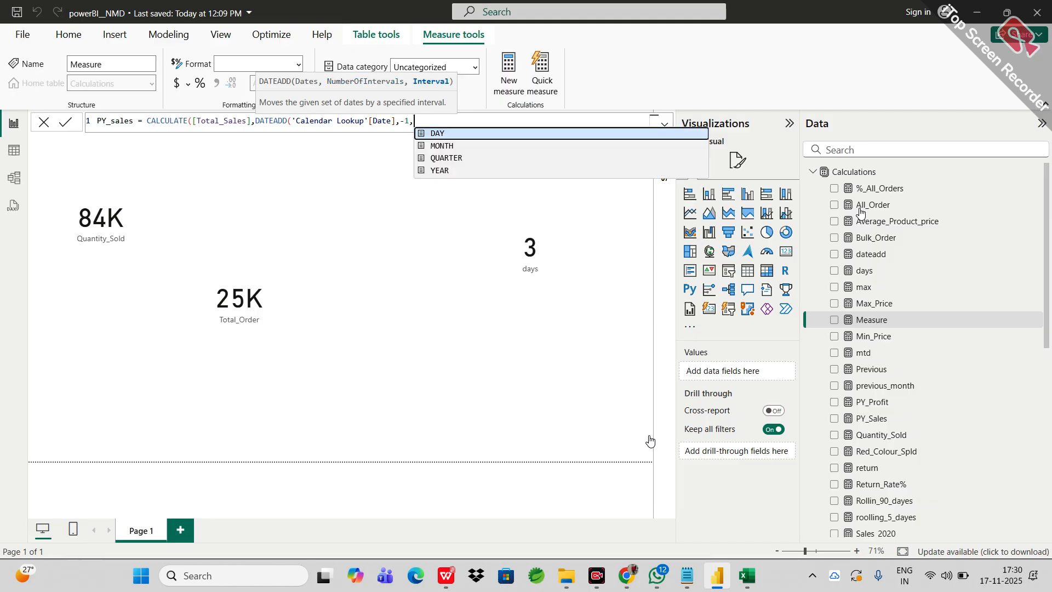
pyautogui.press('Down')
pyautogui.press('Down')
pyautogui.press('Down')
pyautogui.press('Tab')
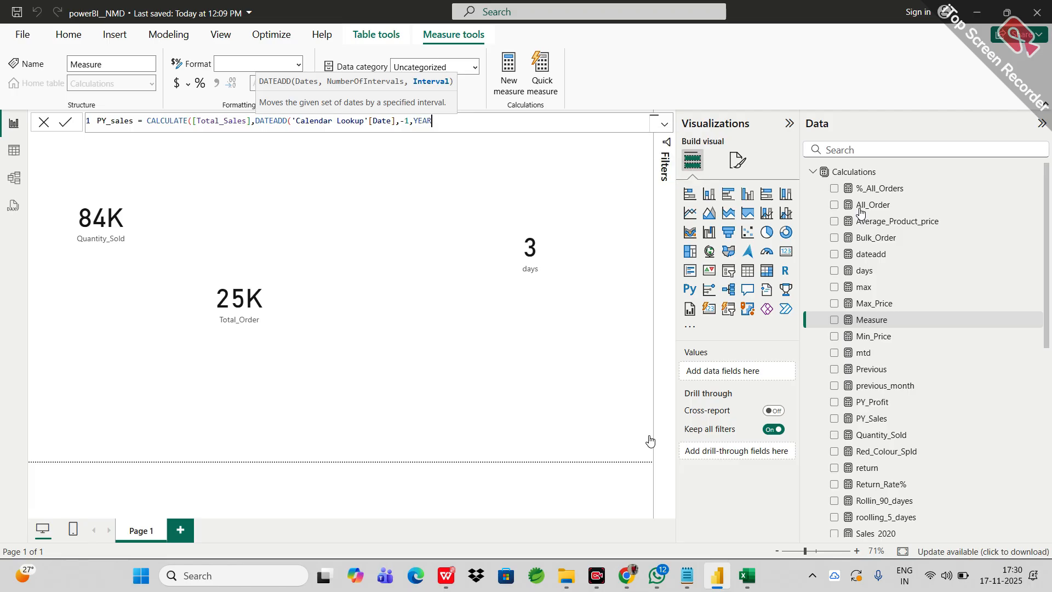
pyautogui.write(')')
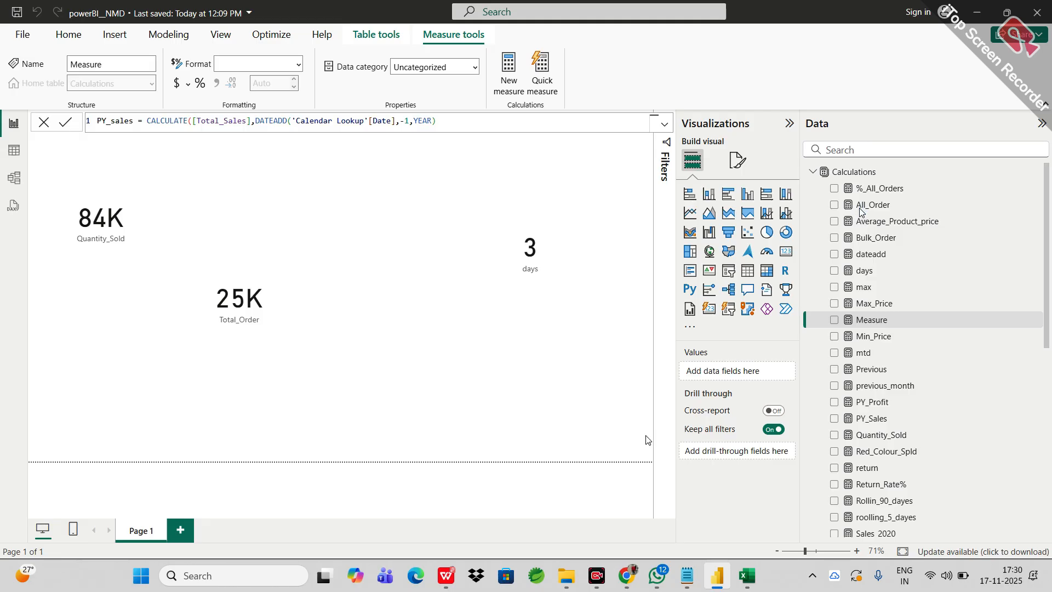
pyautogui.press('Return')
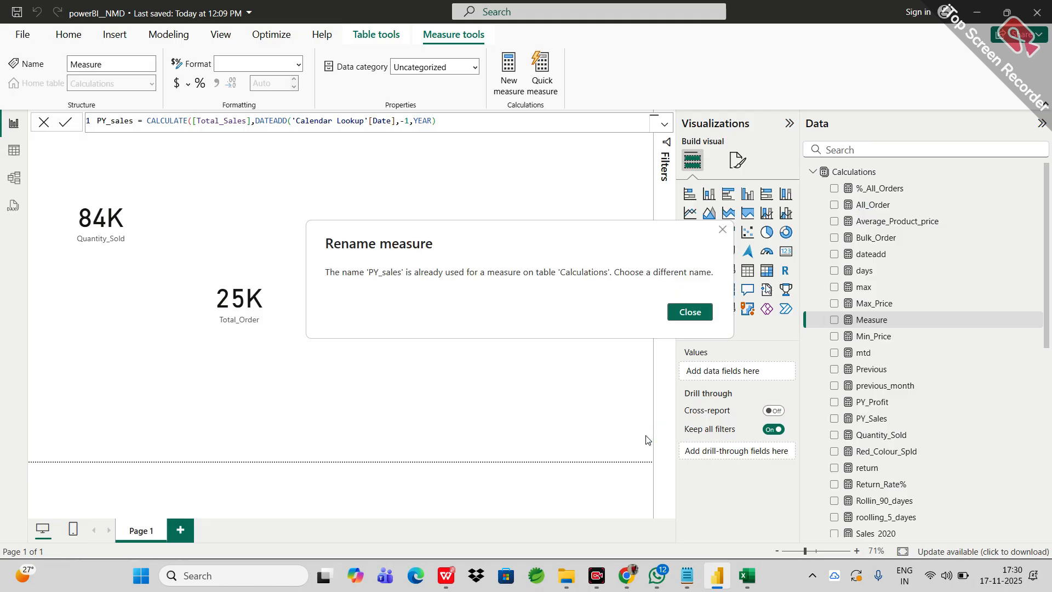
# Step: Rename the measure in the formula to PY_salessss, add the missing closing parenthesis and commit it
pyautogui.click(693, 316)
pyautogui.click(137, 124)
pyautogui.doubleClick(133, 123)
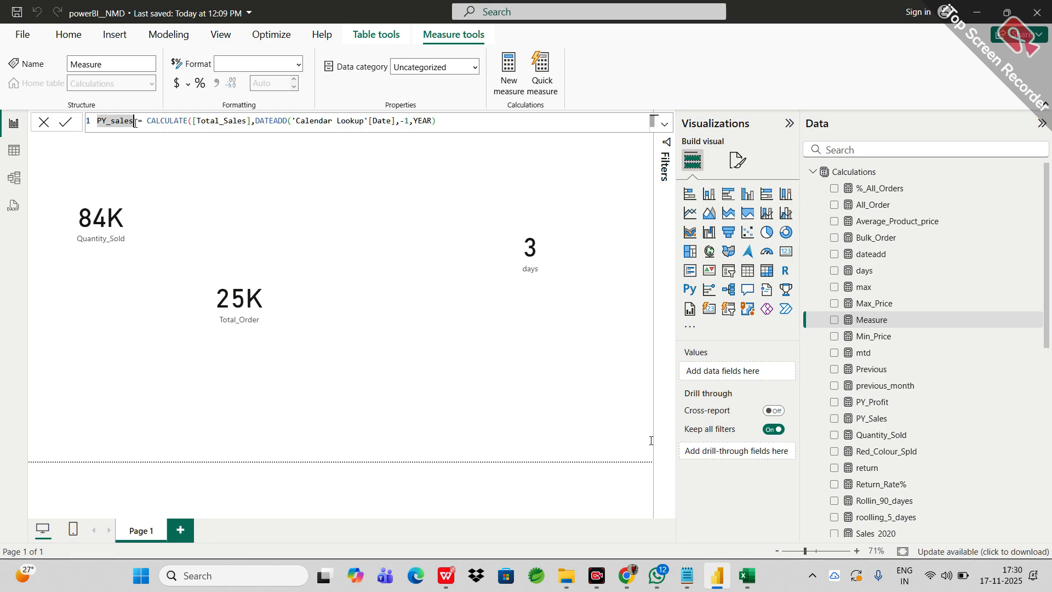
pyautogui.click(135, 124)
pyautogui.write('sss')
pyautogui.click(487, 126)
pyautogui.write(')')
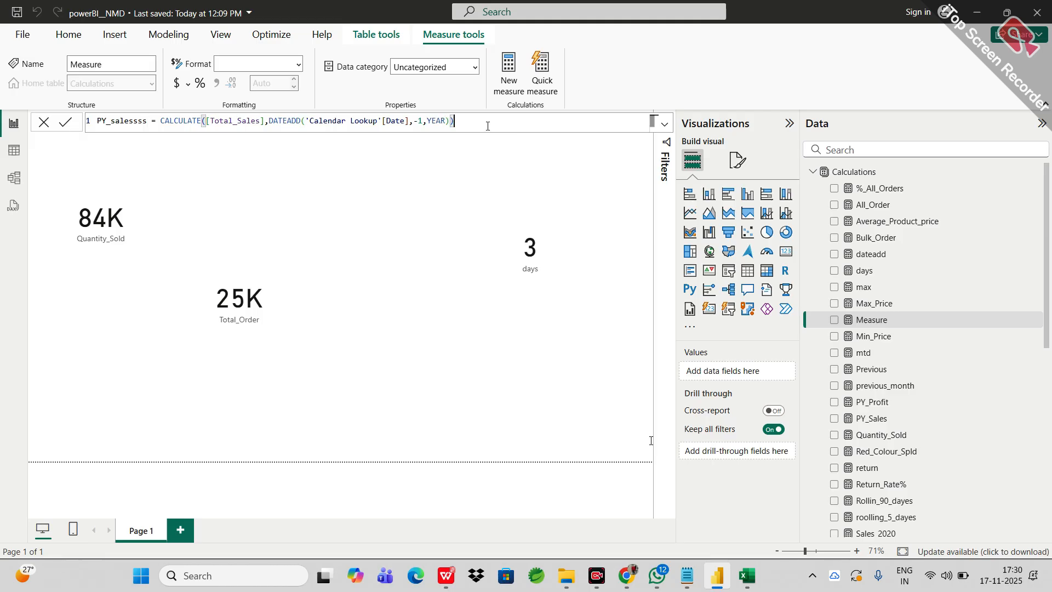
pyautogui.press('Return')
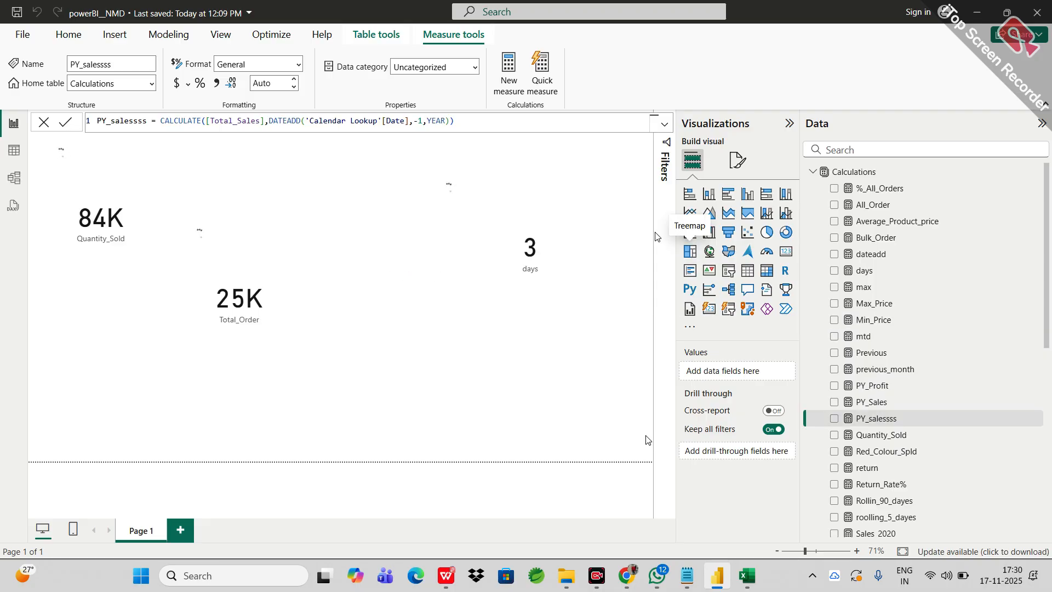
# Step: Add a card showing PY_salessss and place it between the Quantity_Sold and days cards
pyautogui.click(787, 252)
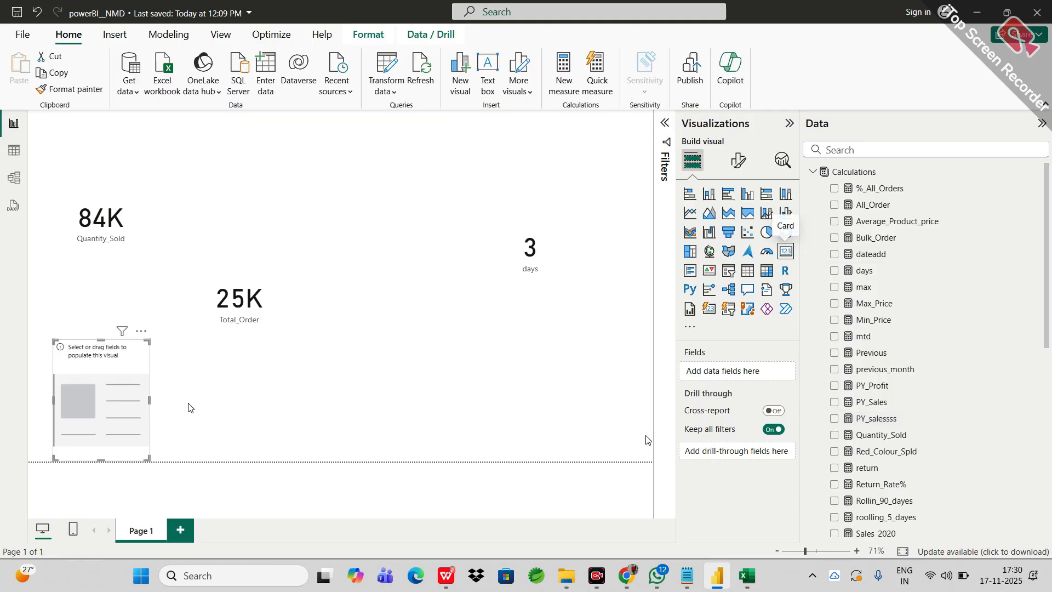
pyautogui.moveTo(66, 409); pyautogui.dragTo(376, 340)
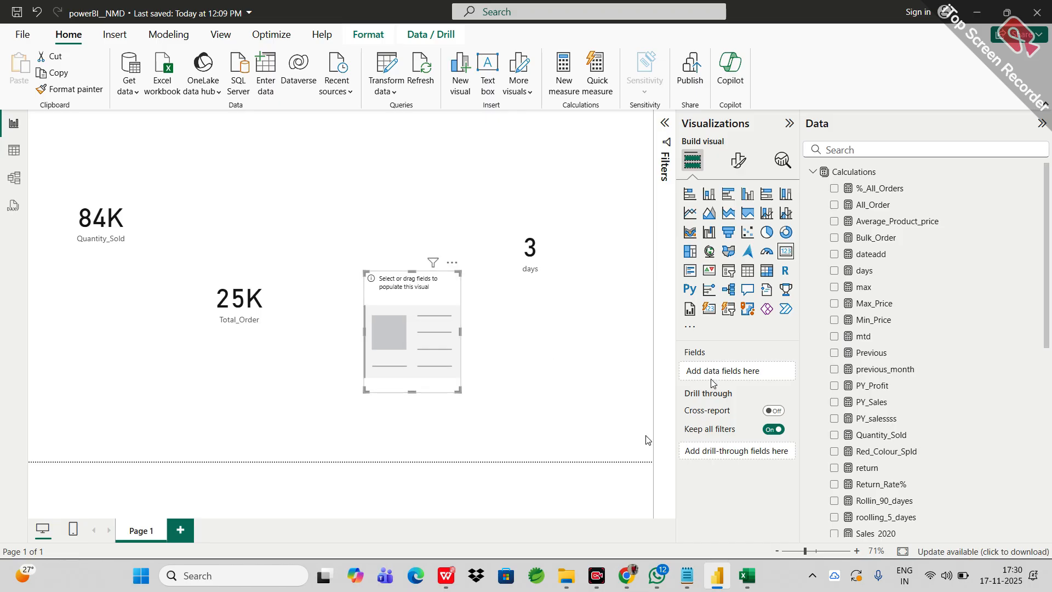
pyautogui.scroll(-3, 894, 419)
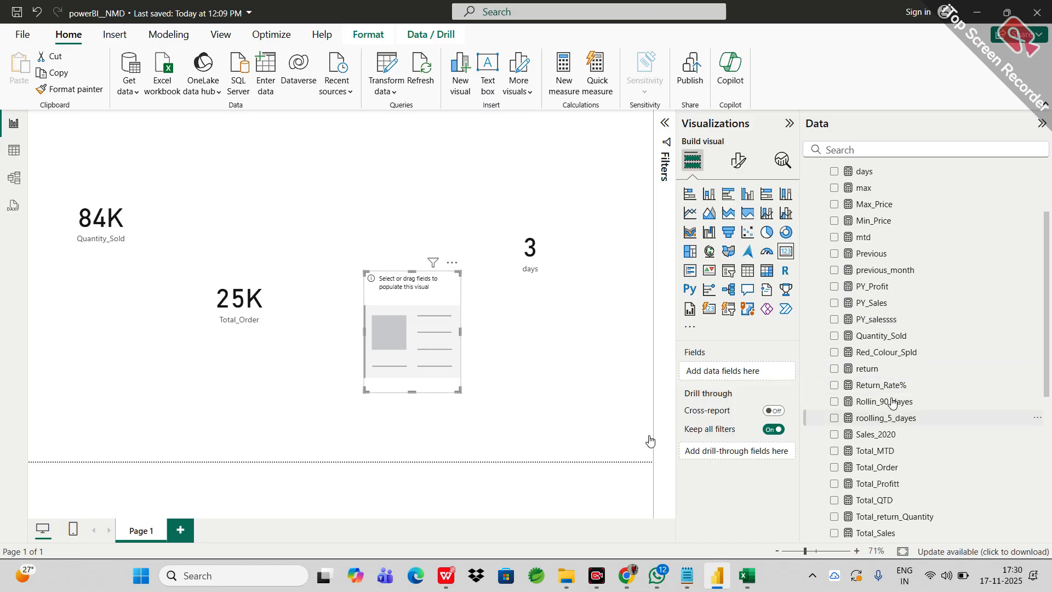
pyautogui.moveTo(875, 327); pyautogui.dragTo(728, 372)
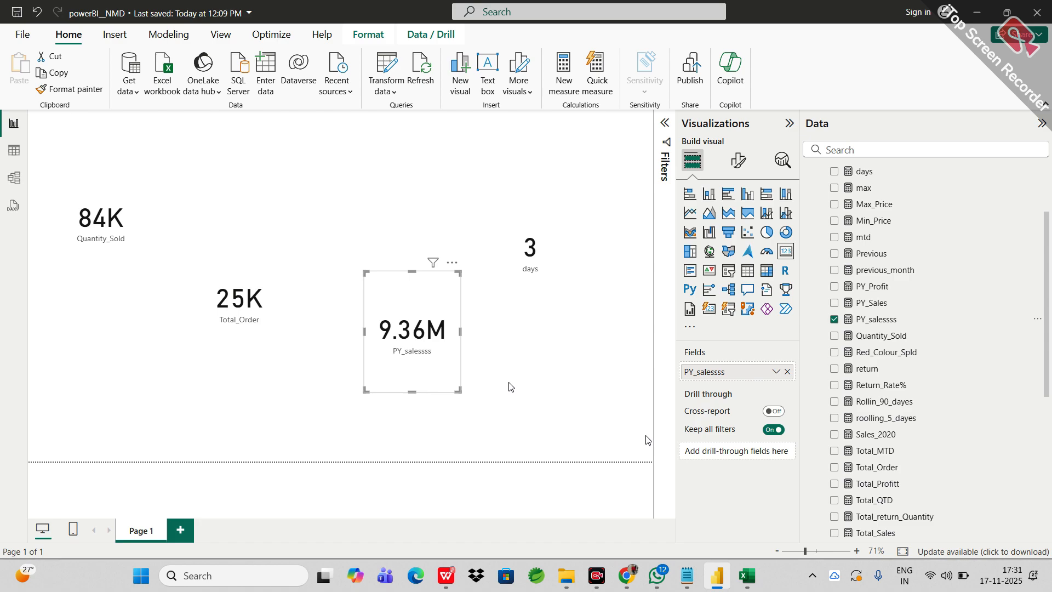
pyautogui.moveTo(423, 305); pyautogui.dragTo(400, 218)
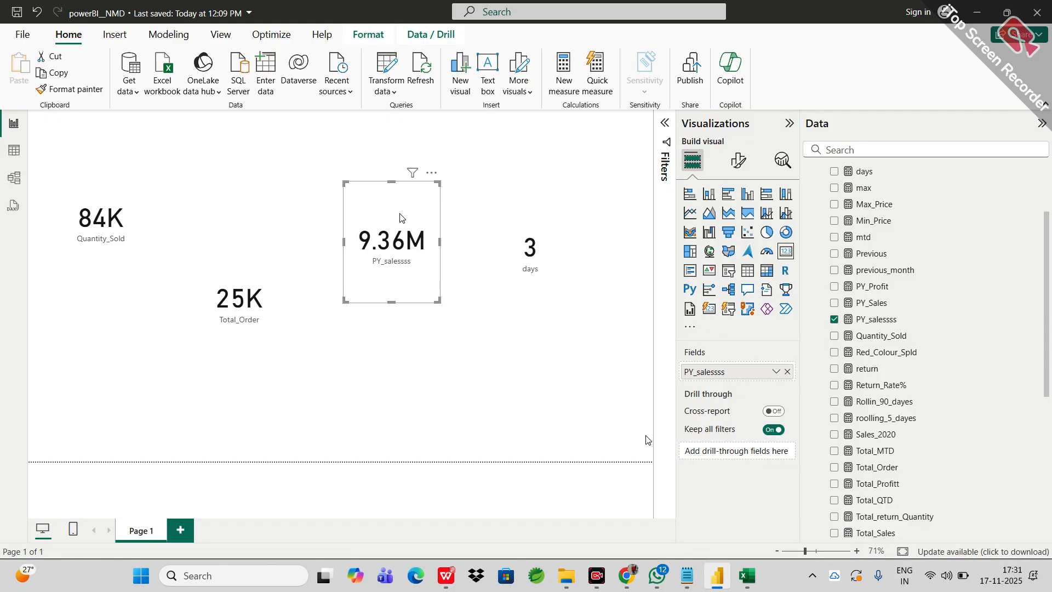
pyautogui.scroll(3, 871, 206)
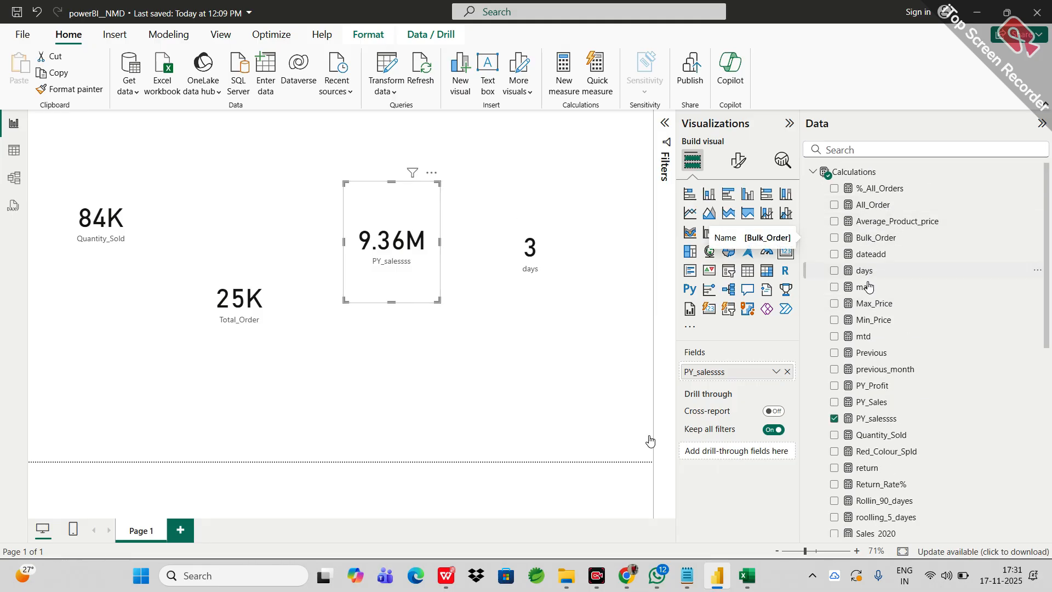
pyautogui.scroll(-3, 866, 357)
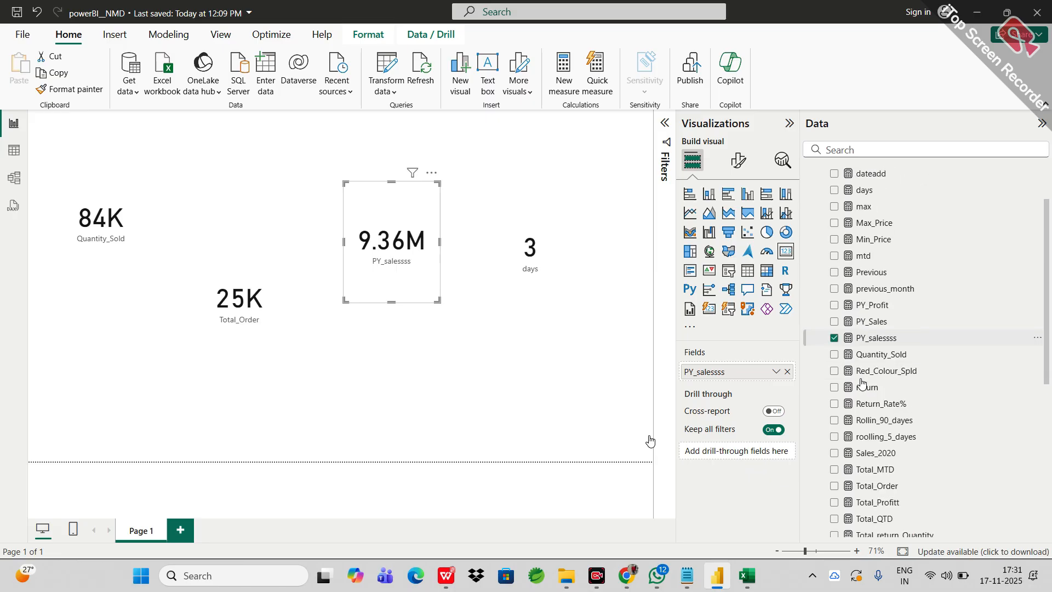
pyautogui.click(861, 376)
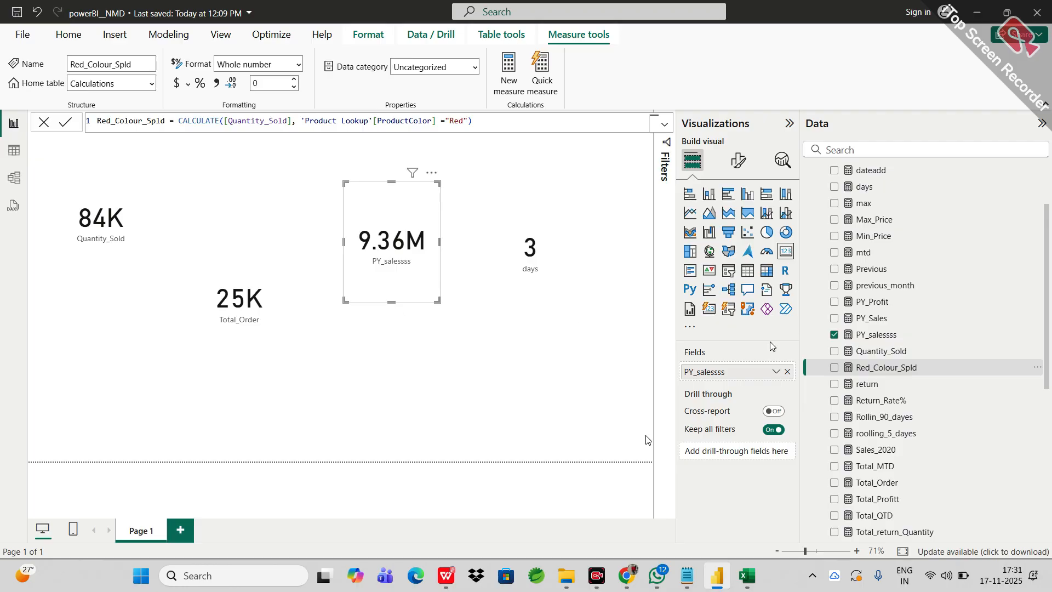
pyautogui.click(590, 323)
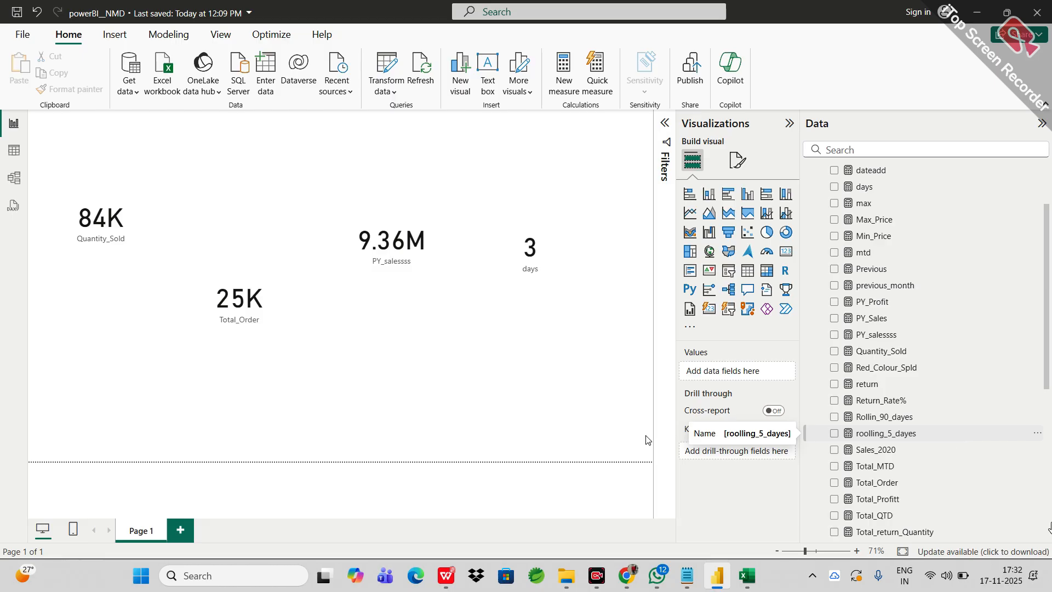
# Step: Create a new measure named datediff_ in the Calculations table and begin its formula with CALCULATE
pyautogui.scroll(3, 964, 422)
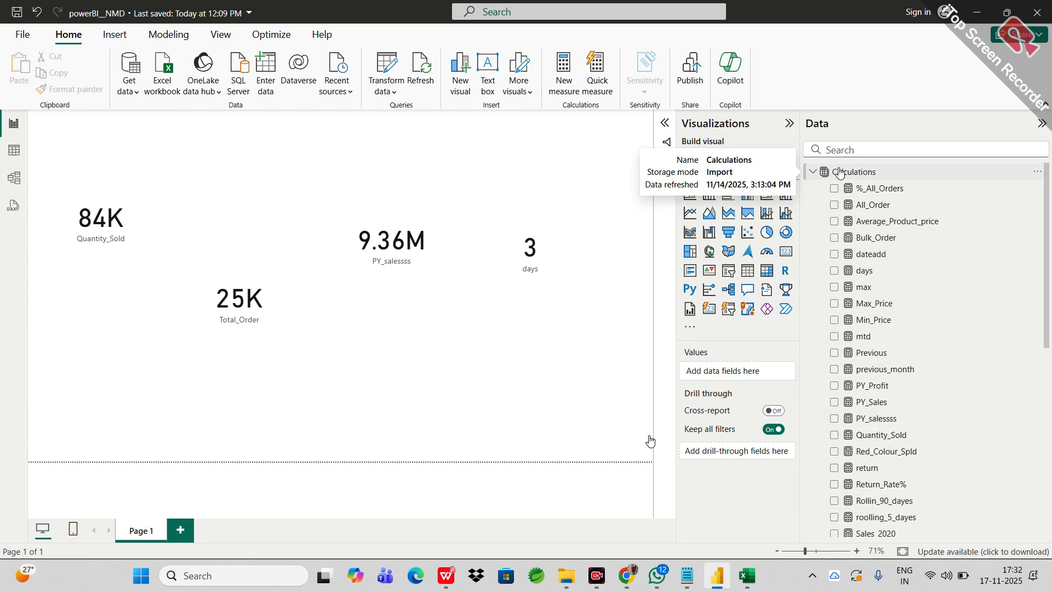
pyautogui.rightClick(840, 173)
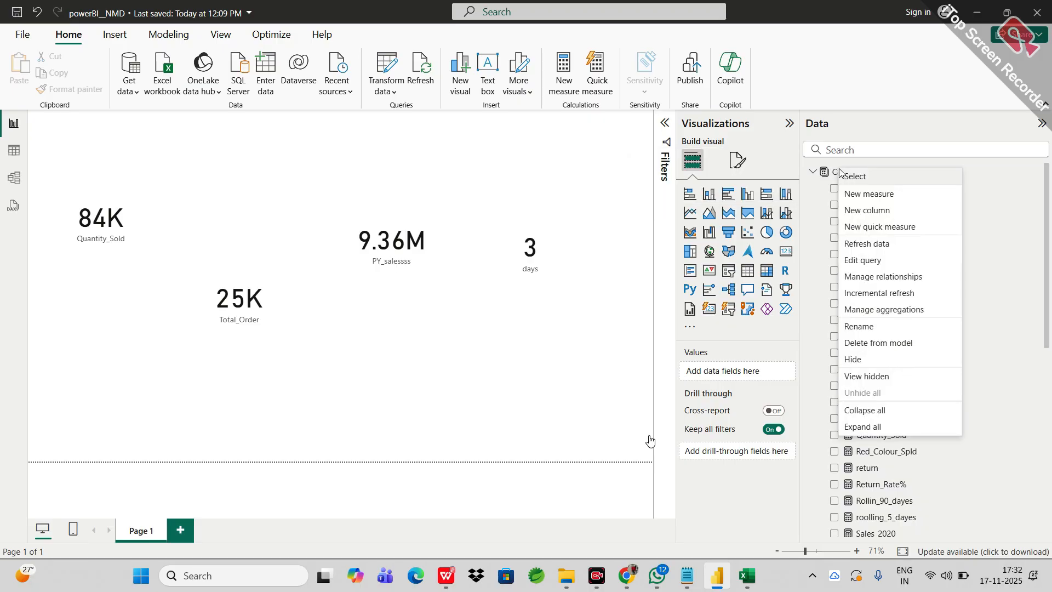
pyautogui.click(857, 195)
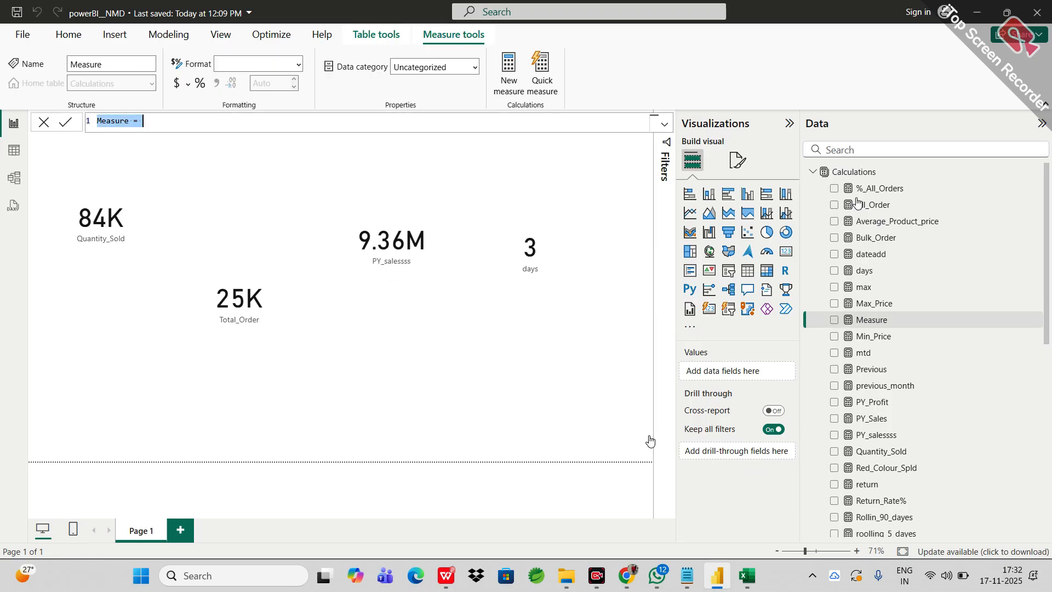
pyautogui.press('BackSpace')
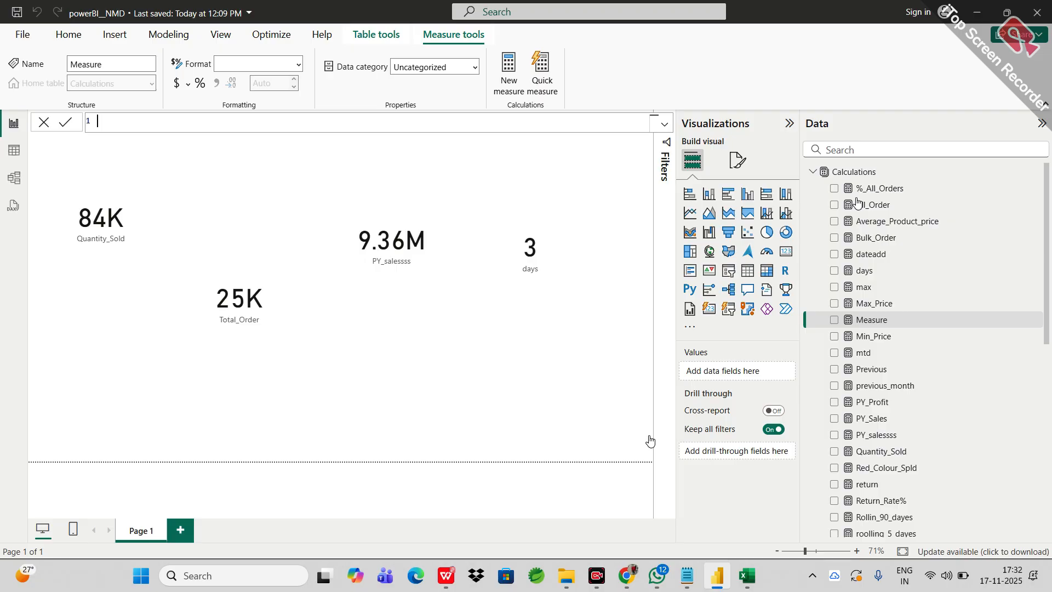
pyautogui.write('datediff_ ')
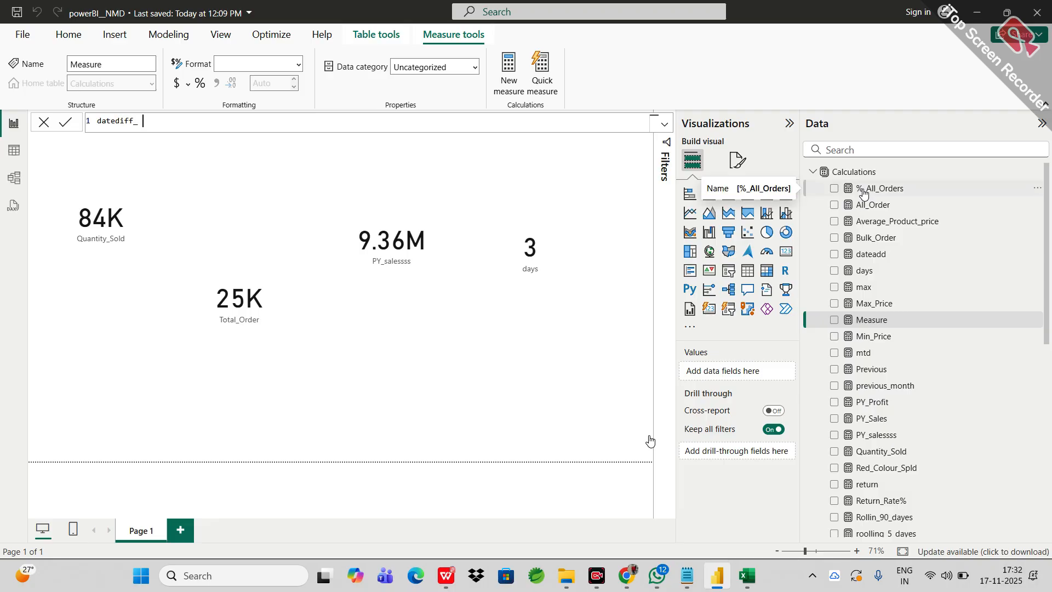
pyautogui.write('= cal')
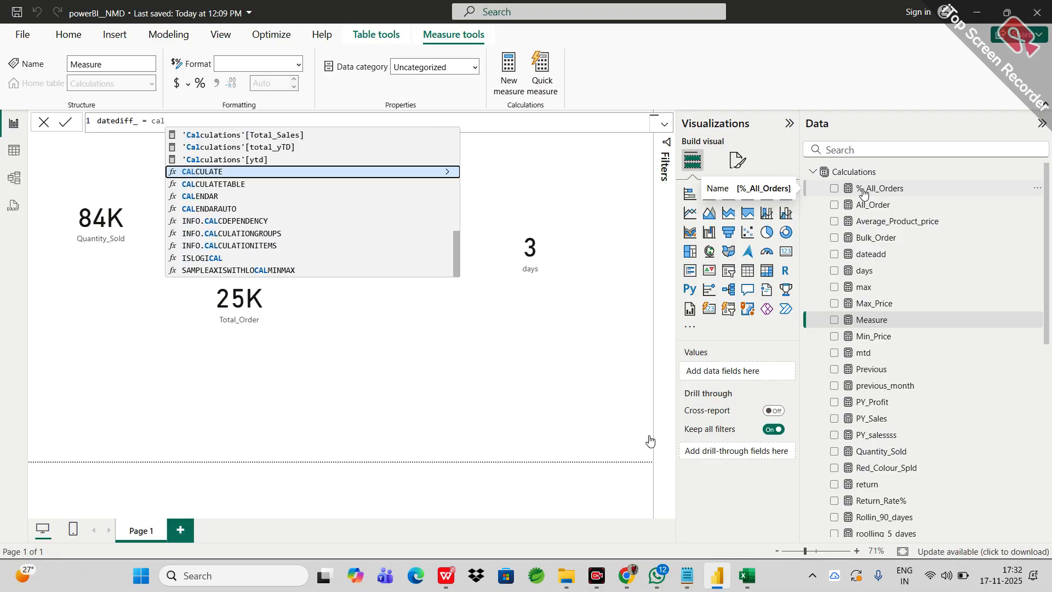
pyautogui.press('Tab')
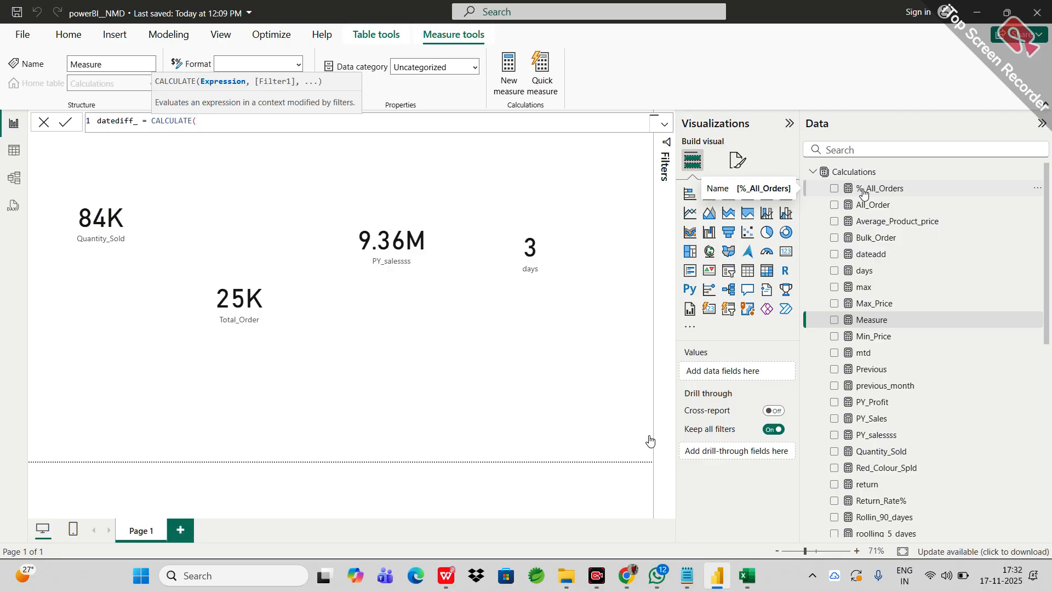
# Step: Set [Total_Sales] as the CALCULATE expression and add DATEDIFF as its filter argument
pyautogui.write('tota')
pyautogui.press('Up')
pyautogui.press('Up')
pyautogui.press('Tab')
pyautogui.write(',date')
pyautogui.press('Down')
pyautogui.press('Down')
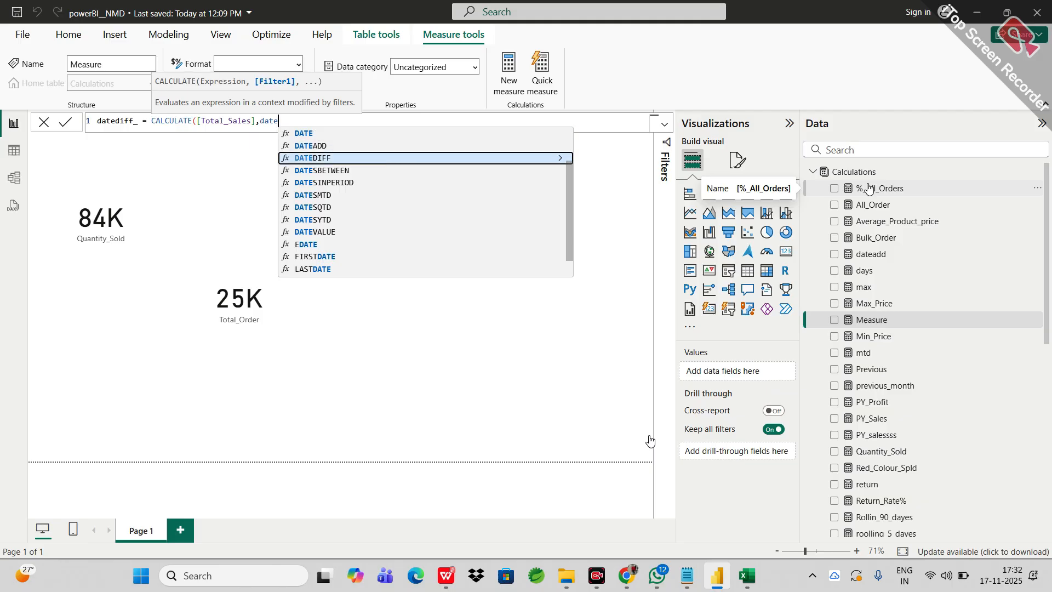
pyautogui.press('Tab')
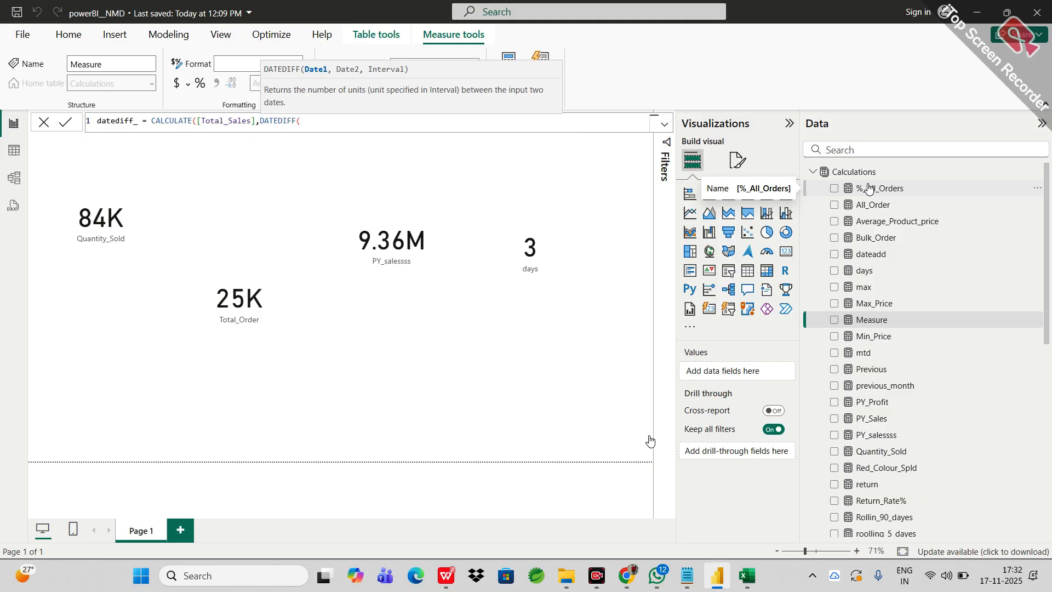
# Step: Enter FIRSTDATE of 'Calendar Lookup'[Date] as the first date of DATEDIFF
pyautogui.write('first')
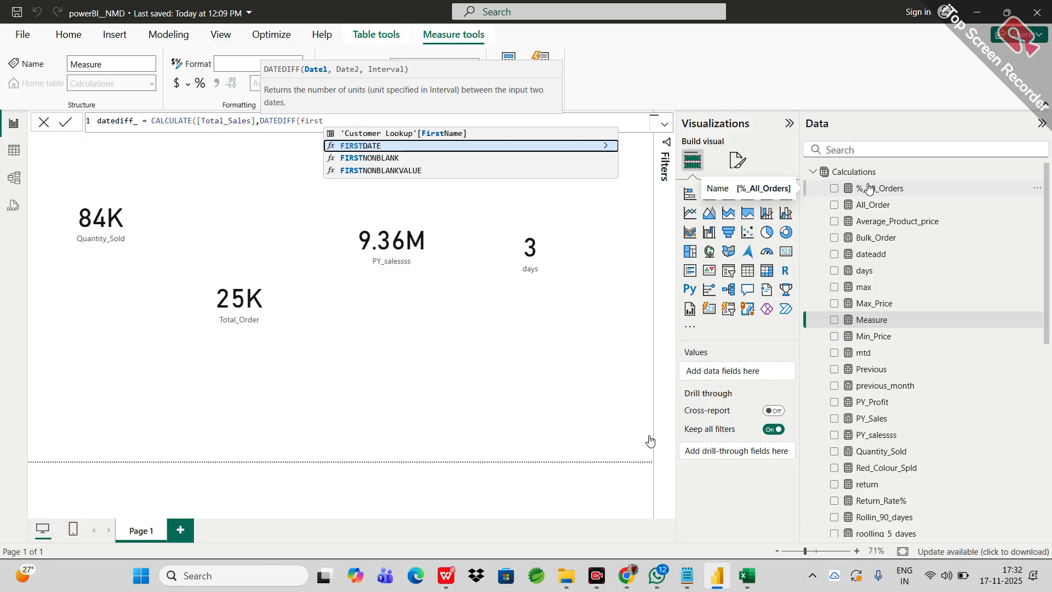
pyautogui.press('Tab')
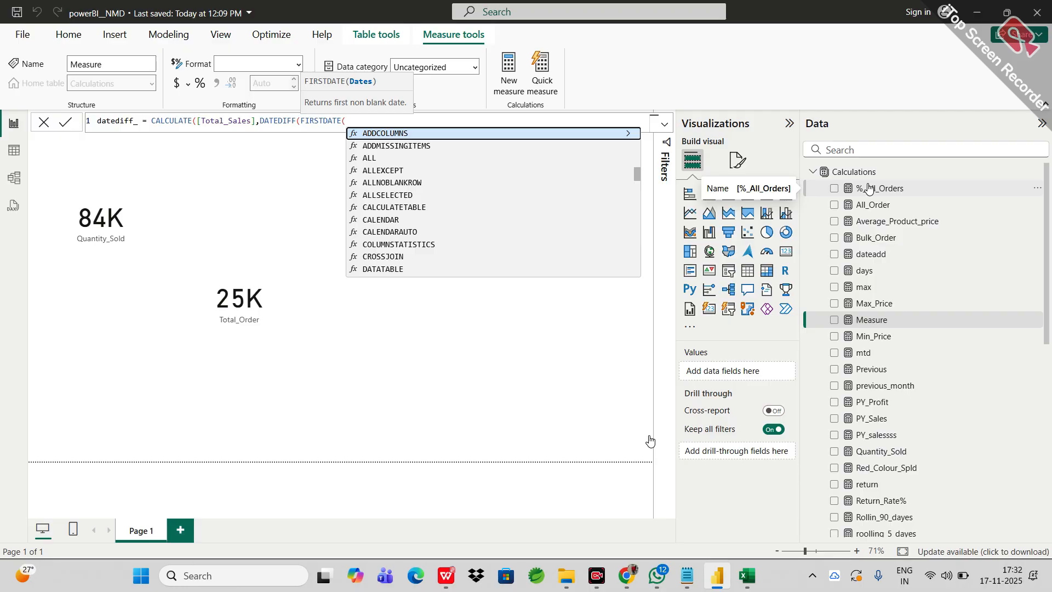
pyautogui.write('cale')
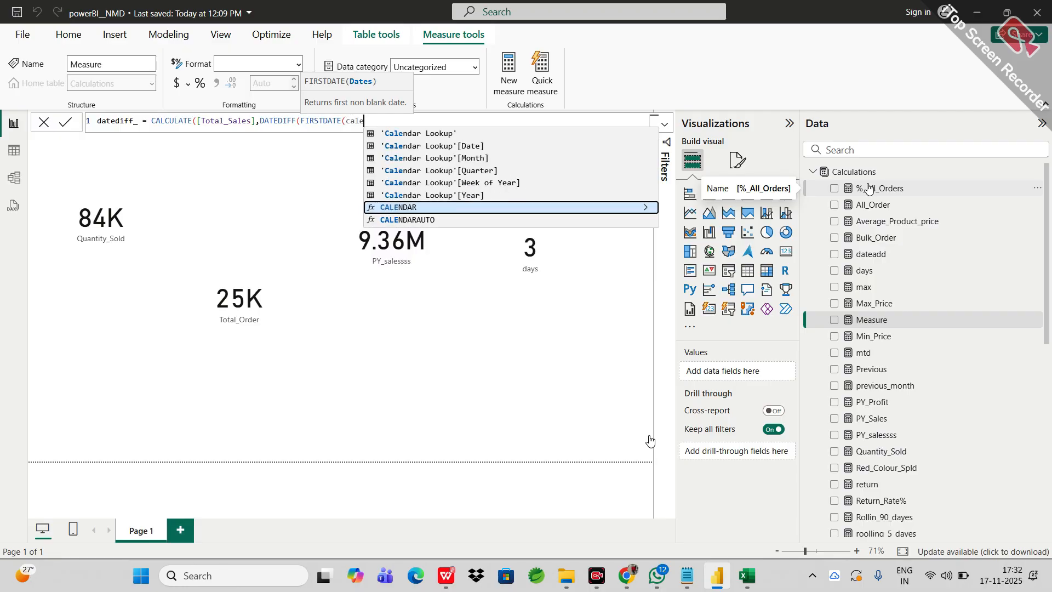
pyautogui.press('Up')
pyautogui.press('Up')
pyautogui.press('Up')
pyautogui.press('Up')
pyautogui.press('Up')
pyautogui.press('Tab')
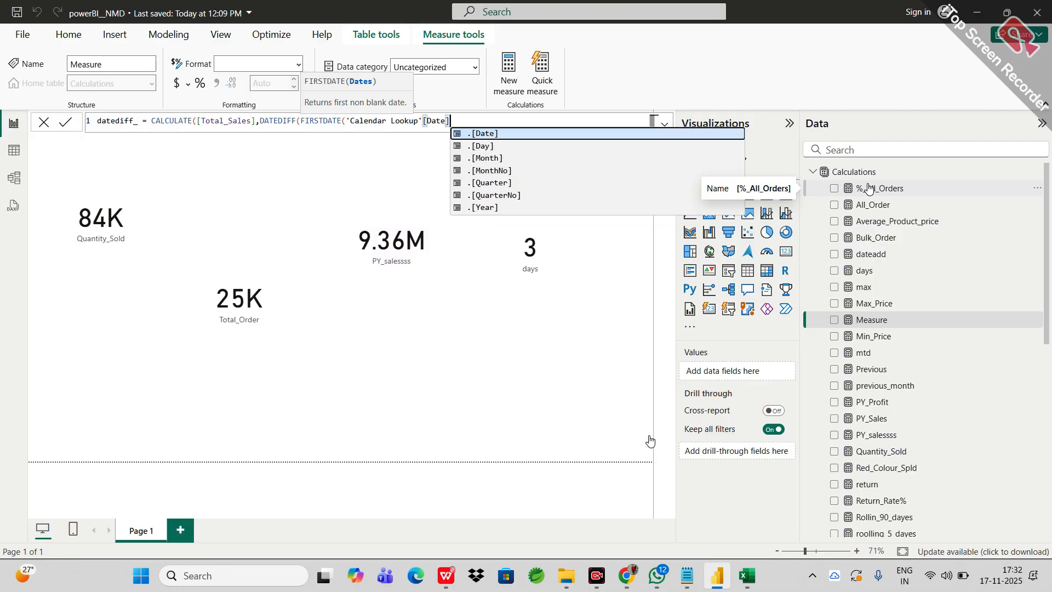
pyautogui.write(')')
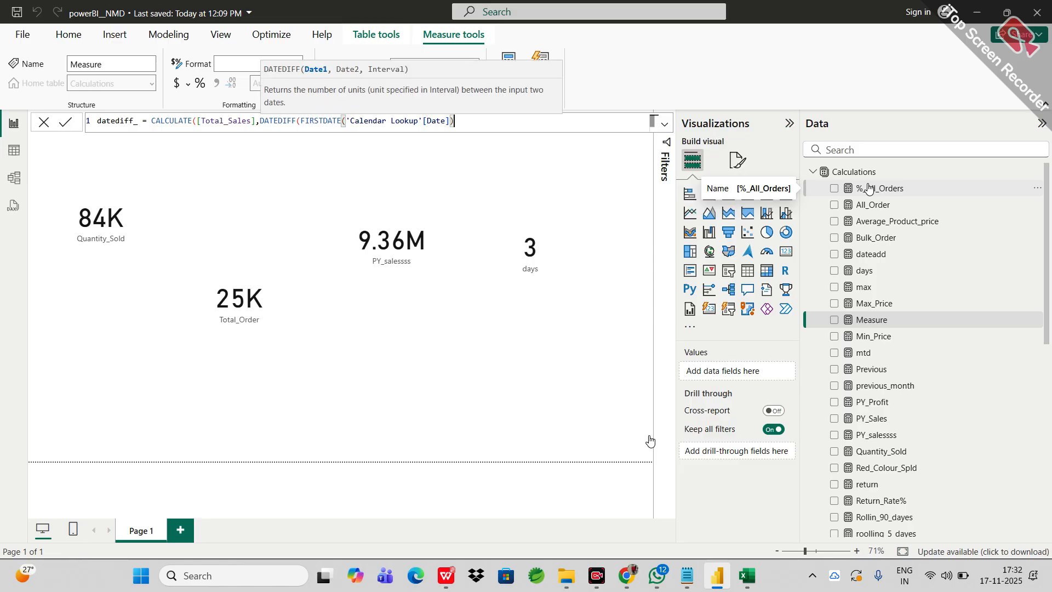
# Step: Enter LASTDATE of 'Calendar Lookup'[Date] as the second DATEDIFF date, close the functions and try to commit the measure
pyautogui.write(',last')
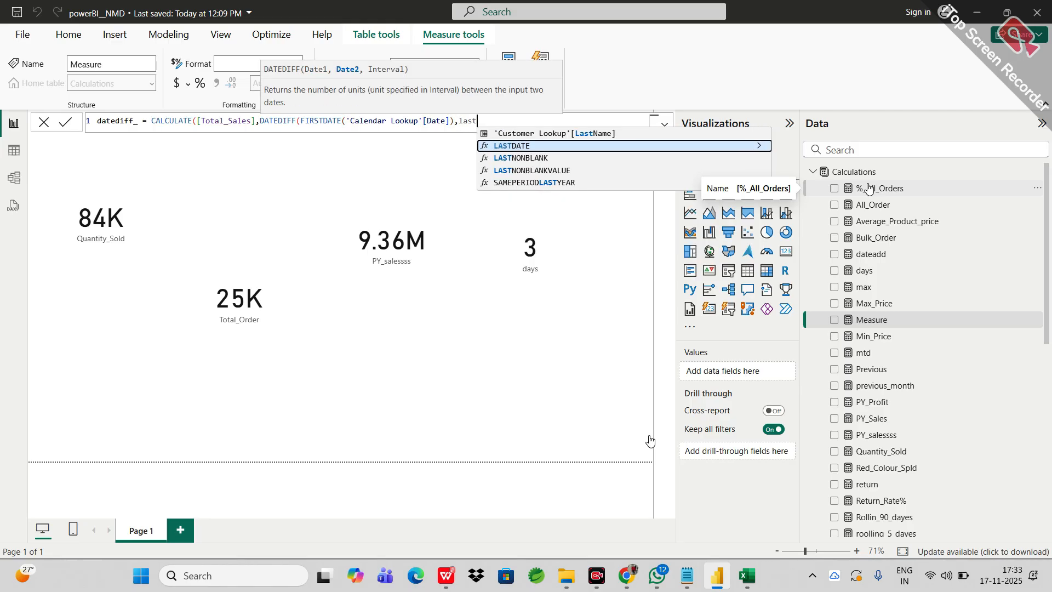
pyautogui.press('Tab')
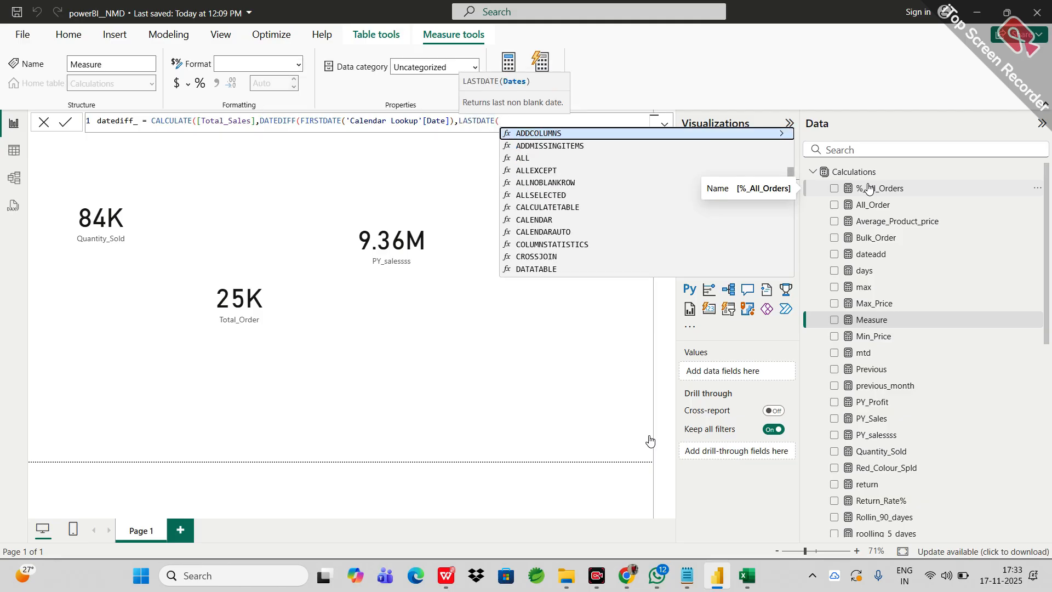
pyautogui.write('cale')
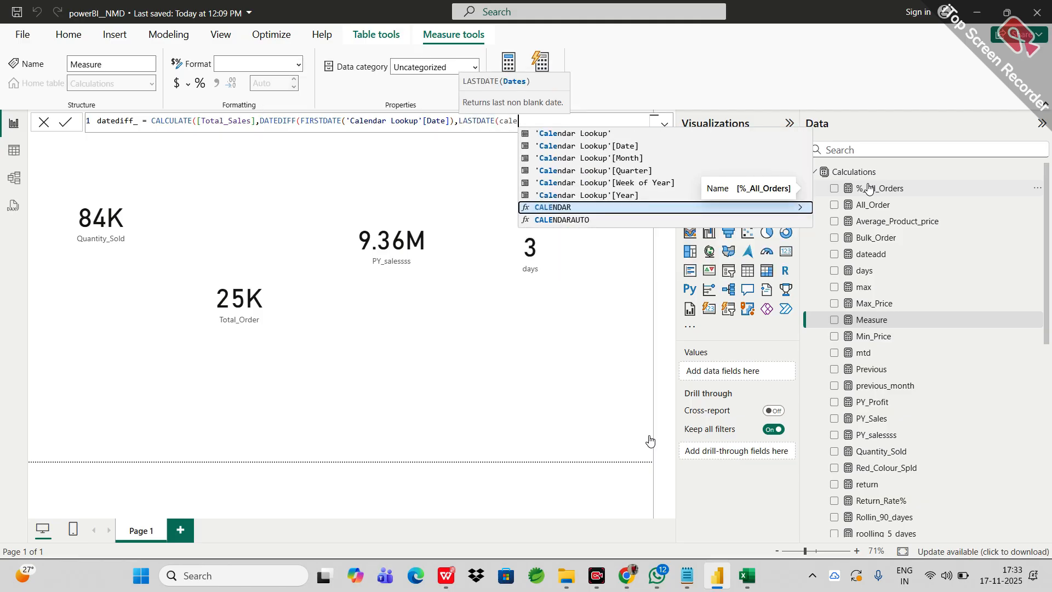
pyautogui.press('Up')
pyautogui.press('Up')
pyautogui.press('Up')
pyautogui.press('Up')
pyautogui.press('Up')
pyautogui.press('Tab')
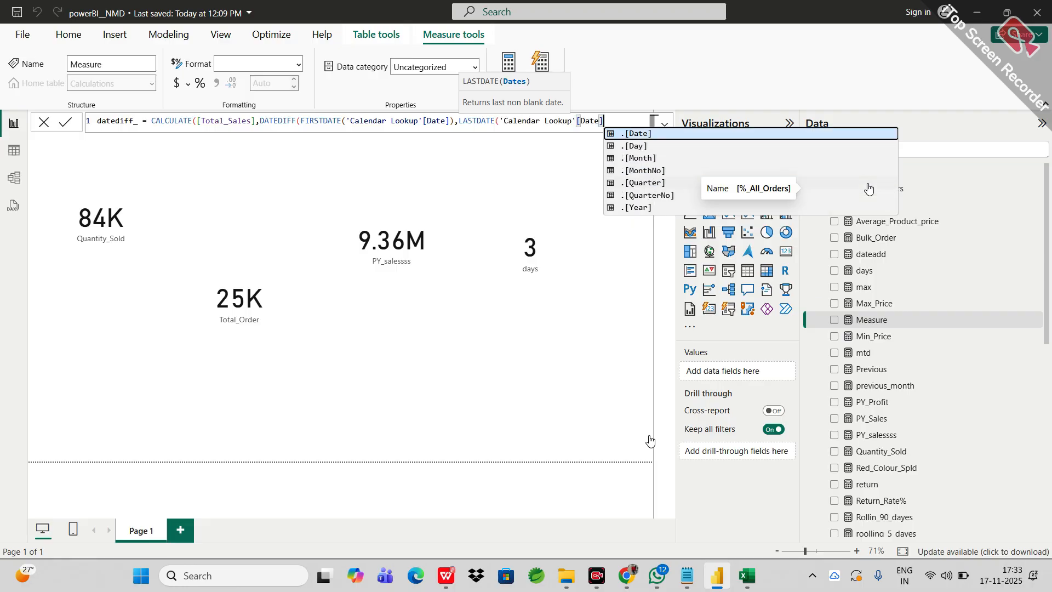
pyautogui.write(')')
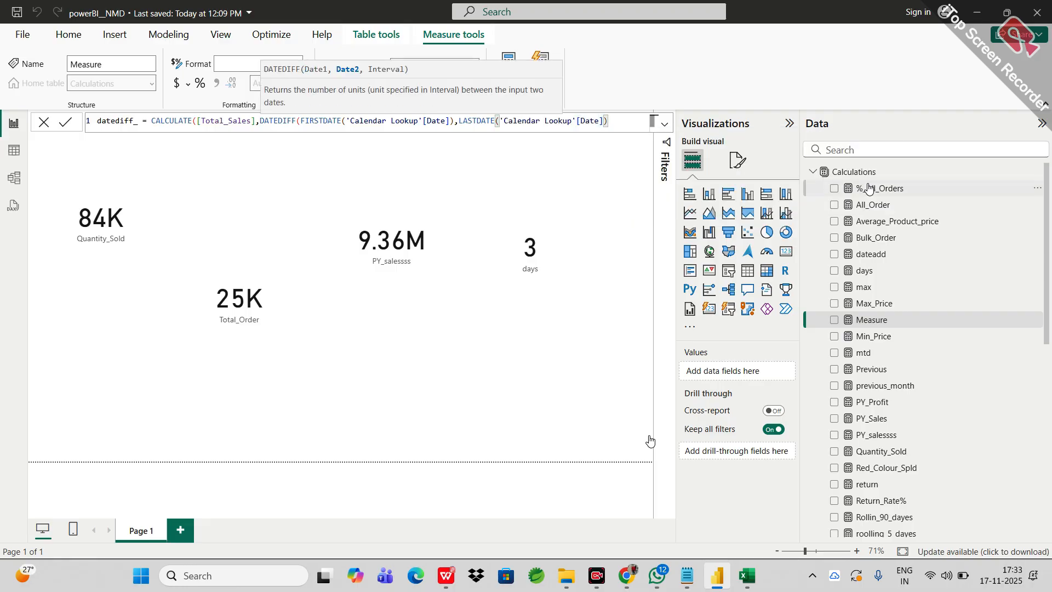
pyautogui.write(')')
pyautogui.press('BackSpace')
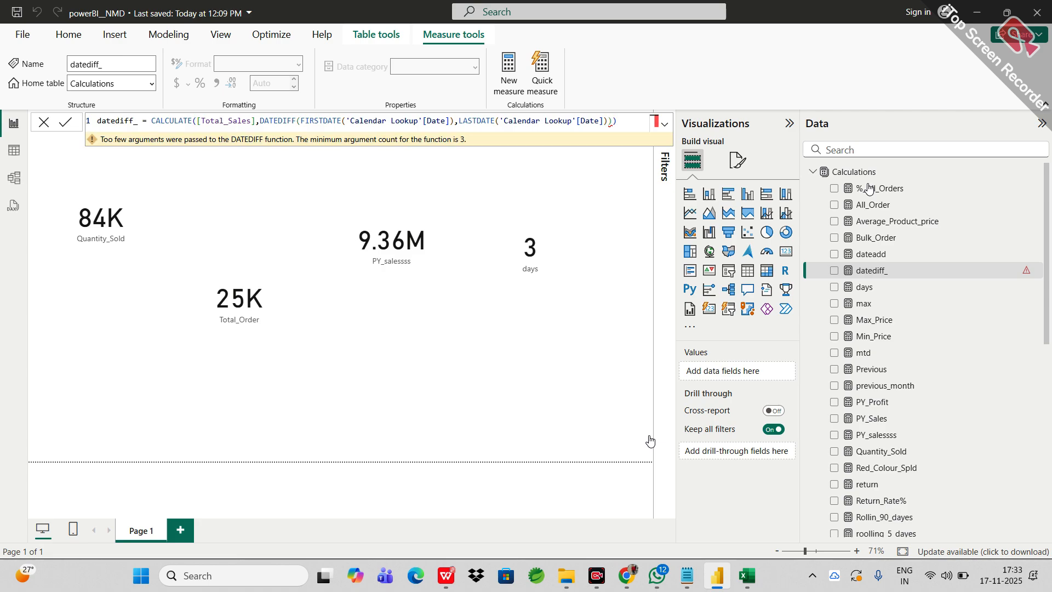
# Step: Add DAY as the DATEDIFF interval, restore the closing parentheses and try to commit the datediff_ measure
pyautogui.click(623, 124)
pyautogui.press('BackSpace')
pyautogui.click(612, 125)
pyautogui.write(',')
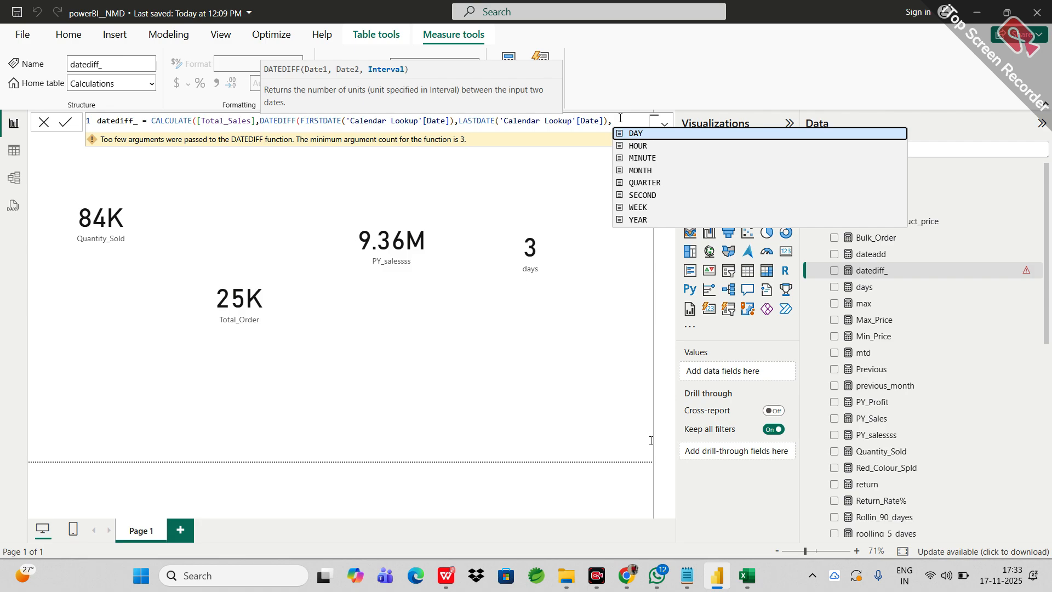
pyautogui.press('Tab')
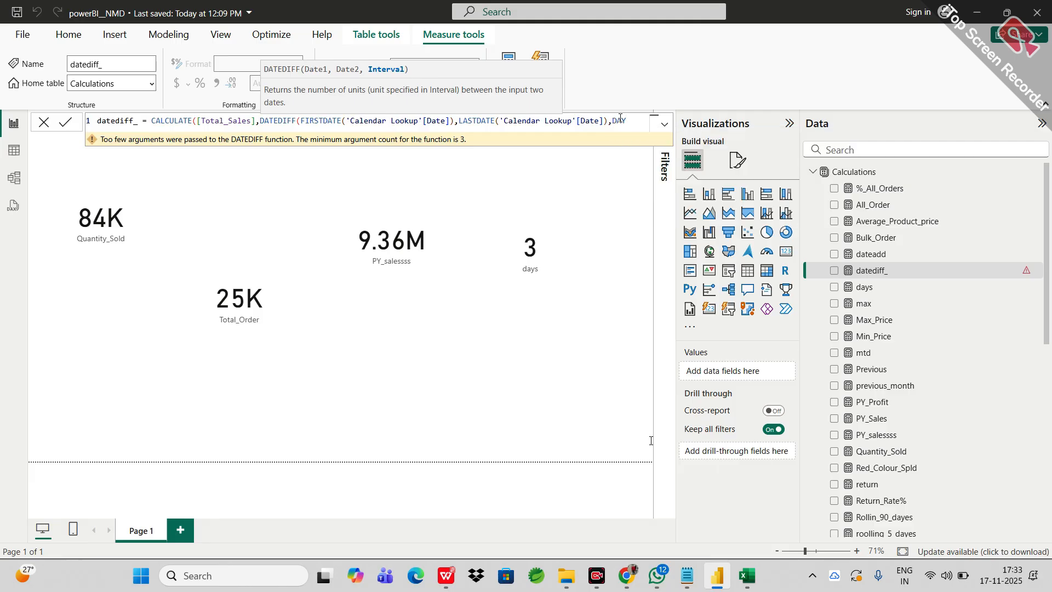
pyautogui.write(')')
pyautogui.press('Return')
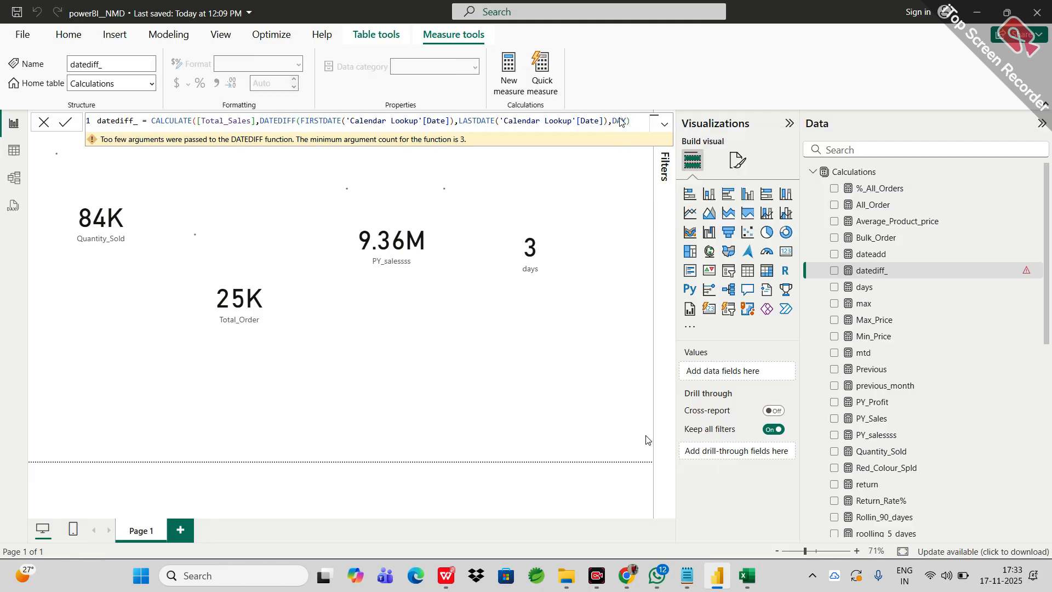
pyautogui.write(')')
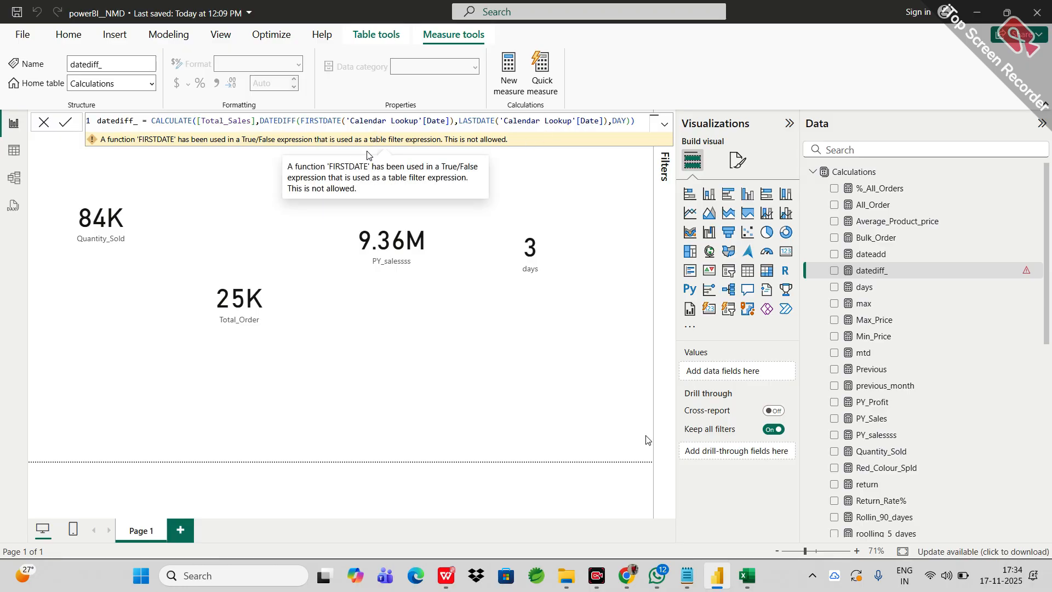
# Step: Delete the datediff_ formula from its end back into the CALCULATE function name
pyautogui.click(639, 120)
pyautogui.press('BackSpace')
pyautogui.press('BackSpace')
pyautogui.press('BackSpace')
pyautogui.press('BackSpace')
pyautogui.press('BackSpace')
pyautogui.press('BackSpace')
pyautogui.press('BackSpace')
pyautogui.press('BackSpace')
pyautogui.press('BackSpace')
pyautogui.press('BackSpace')
pyautogui.press('BackSpace')
pyautogui.press('BackSpace')
pyautogui.press('BackSpace')
pyautogui.press('BackSpace')
pyautogui.press('BackSpace')
pyautogui.press('BackSpace')
pyautogui.press('BackSpace')
pyautogui.press('BackSpace')
pyautogui.press('BackSpace')
pyautogui.press('BackSpace')
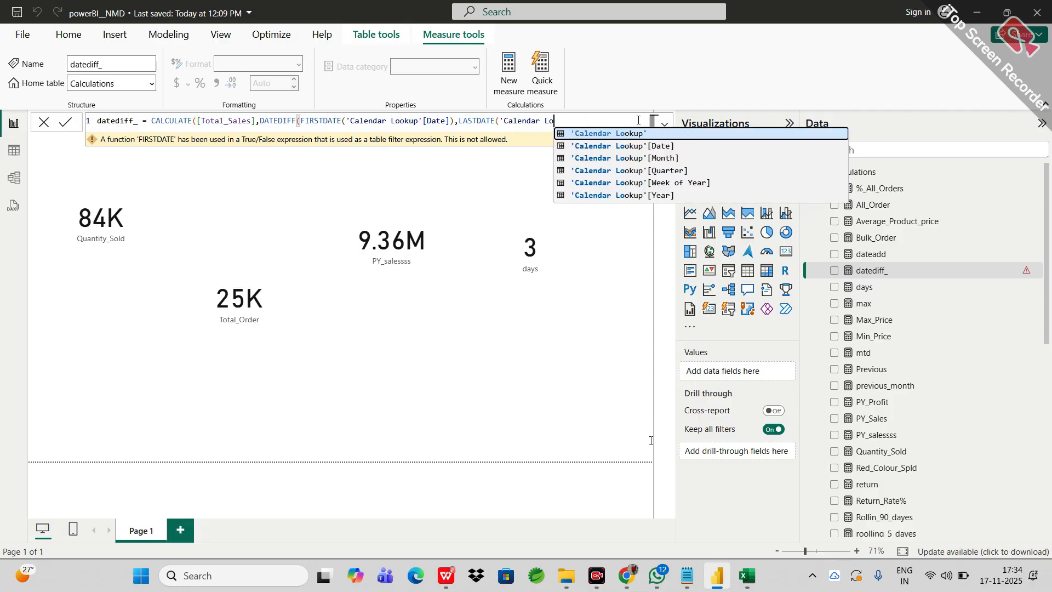
pyautogui.press('BackSpace')
pyautogui.press('BackSpace')
pyautogui.press('BackSpace')
pyautogui.press('BackSpace')
pyautogui.press('BackSpace')
pyautogui.press('BackSpace')
pyautogui.press('BackSpace')
pyautogui.press('BackSpace')
pyautogui.press('BackSpace')
pyautogui.press('BackSpace')
pyautogui.press('BackSpace')
pyautogui.press('BackSpace')
pyautogui.press('BackSpace')
pyautogui.press('BackSpace')
pyautogui.press('BackSpace')
pyautogui.press('BackSpace')
pyautogui.press('BackSpace')
pyautogui.press('BackSpace')
pyautogui.press('BackSpace')
pyautogui.press('BackSpace')
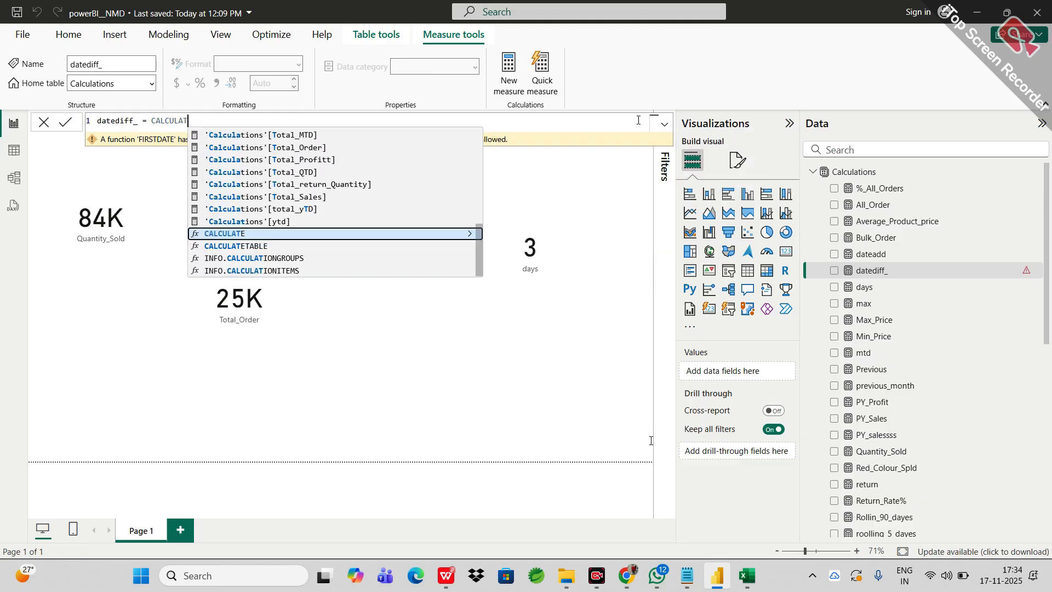
# Step: Re-enter CALCULATE with [Total_Sales] as its expression and DATEDIFF as its filter argument
pyautogui.press('Tab')
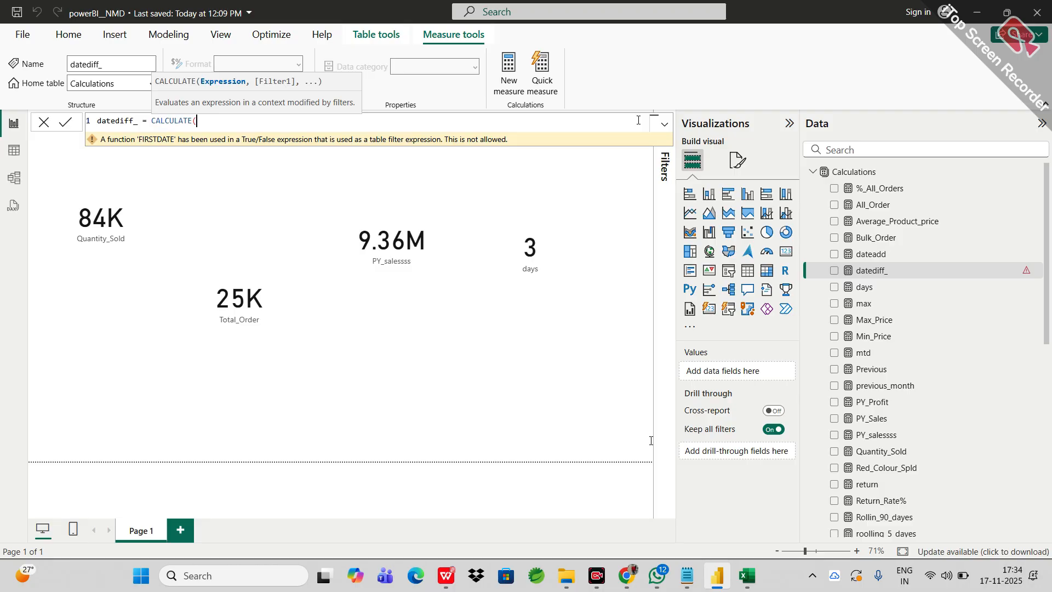
pyautogui.write('tota')
pyautogui.press('Up')
pyautogui.press('Up')
pyautogui.press('Up')
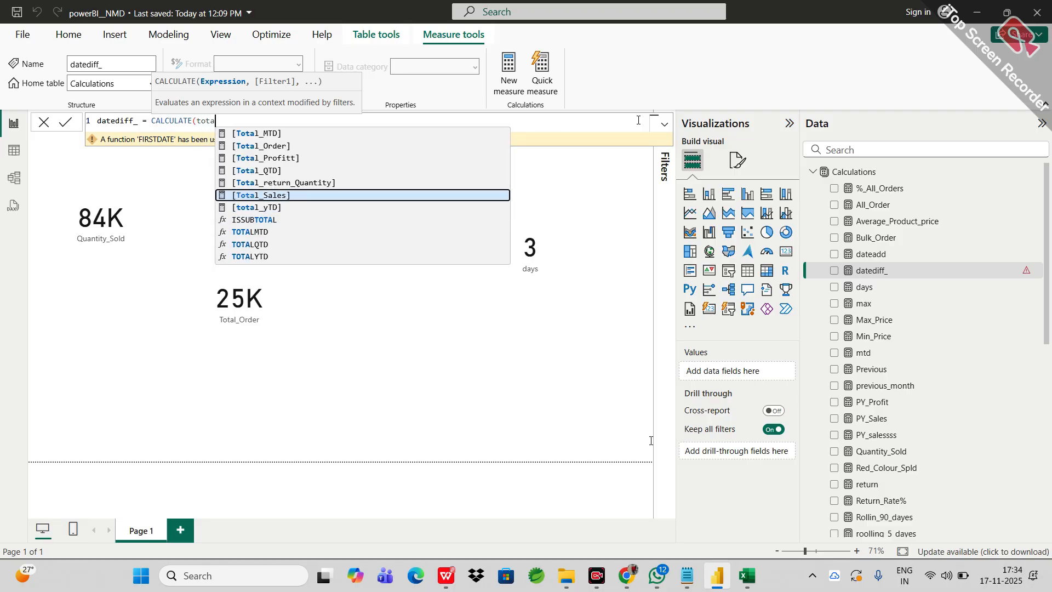
pyautogui.press('Tab')
pyautogui.write(',')
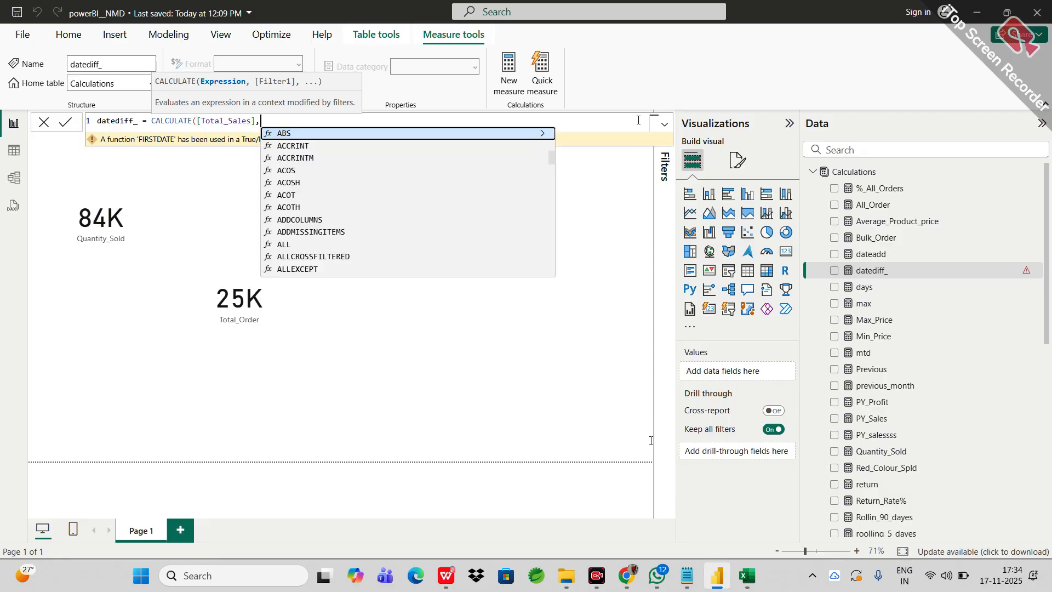
pyautogui.write('date')
pyautogui.press('Down')
pyautogui.press('Down')
pyautogui.press('Tab')
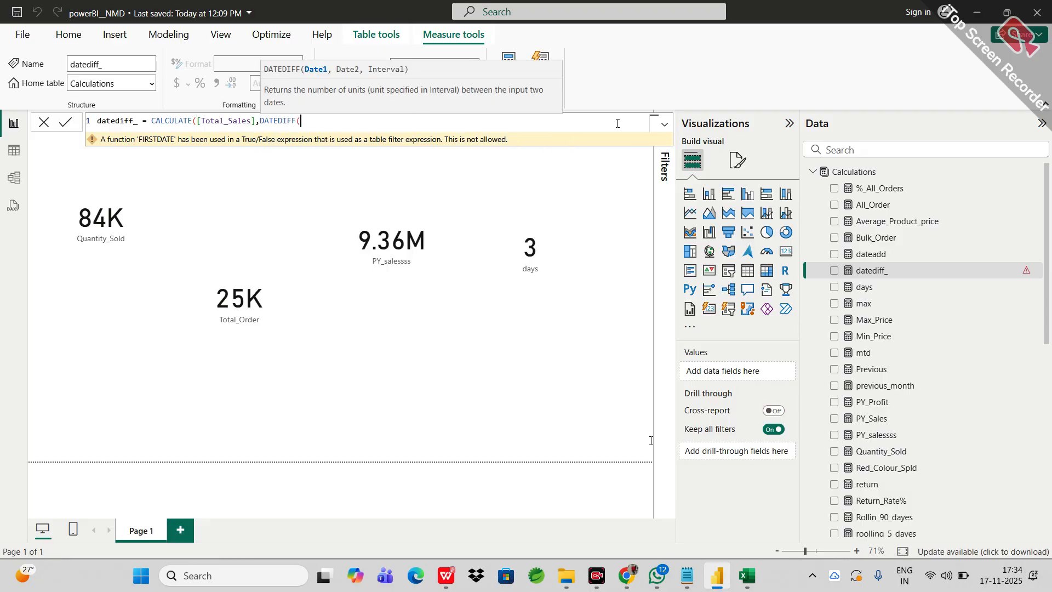
# Step: Enter FIRSTDATE of 'Calendar Lookup'[Date] as the first DATEDIFF date inside the CALCULATE filter
pyautogui.write('first')
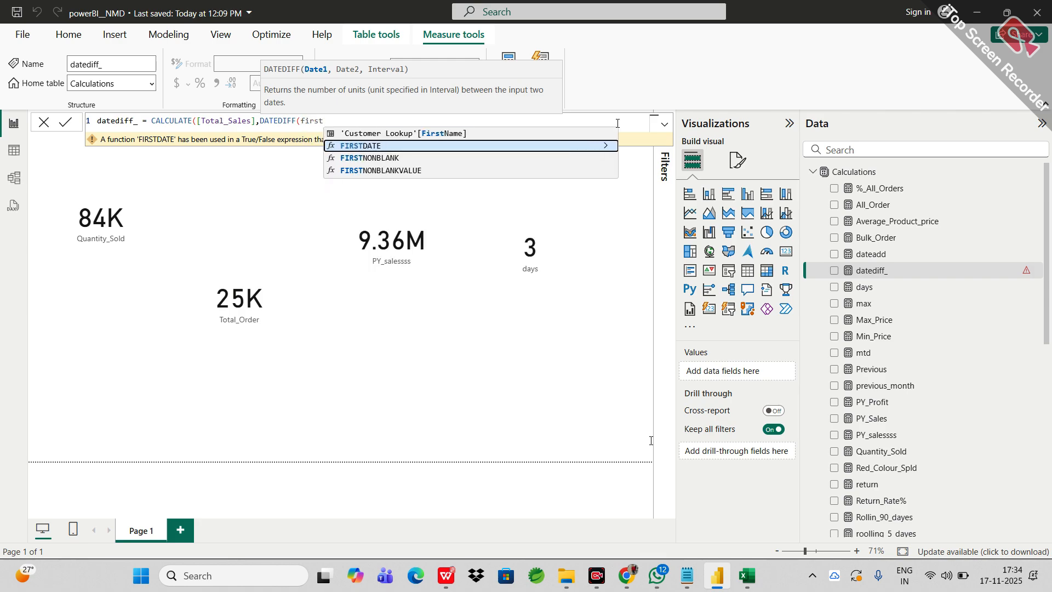
pyautogui.press('Tab')
pyautogui.write('ale')
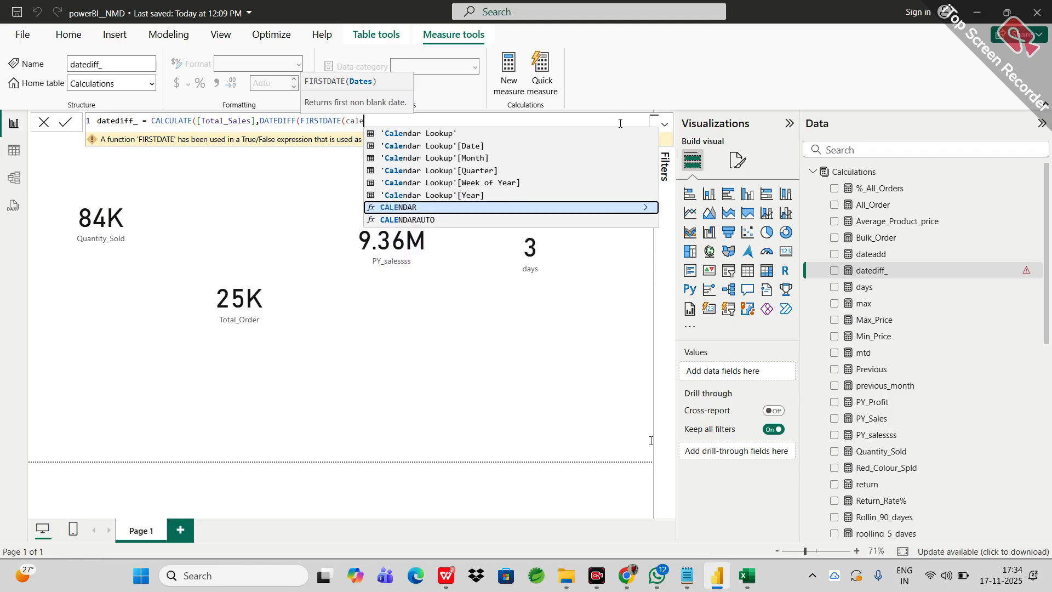
pyautogui.press('Up')
pyautogui.press('Up')
pyautogui.press('Up')
pyautogui.press('Up')
pyautogui.press('Up')
pyautogui.press('Tab')
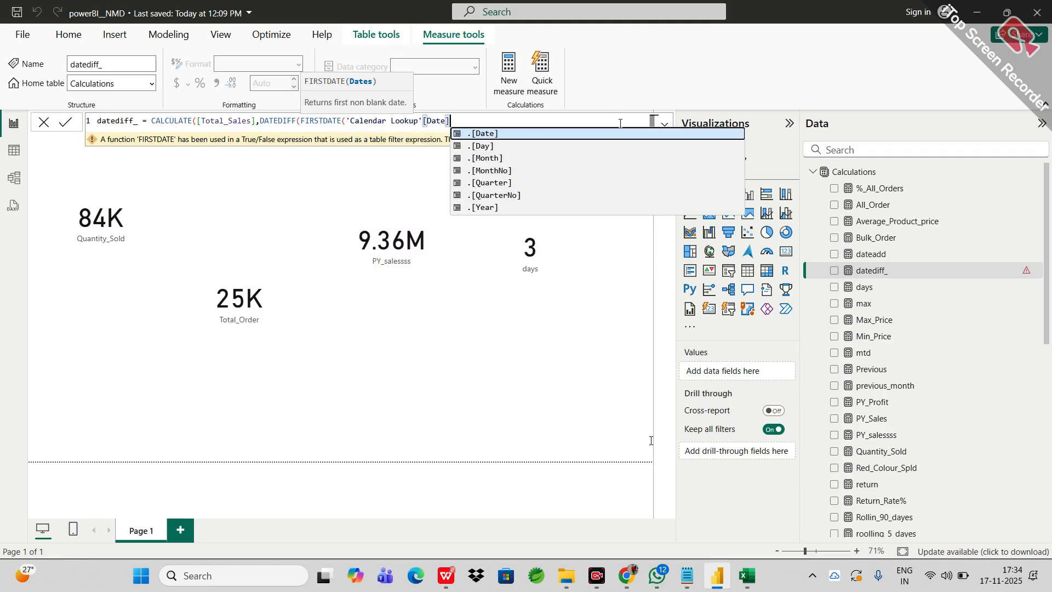
pyautogui.write(',')
pyautogui.press('BackSpace')
pyautogui.write(')')
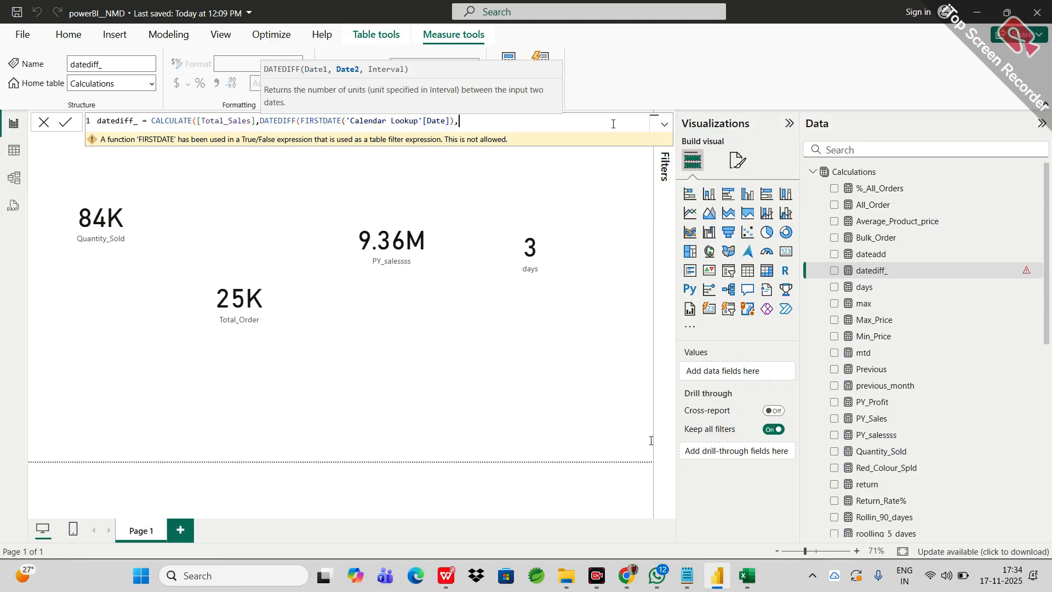
# Step: Add LASTDATE of 'Calendar Lookup'[Date] as the second date and DAY as the interval, and try to commit the measure
pyautogui.write(',LASTDATE(')
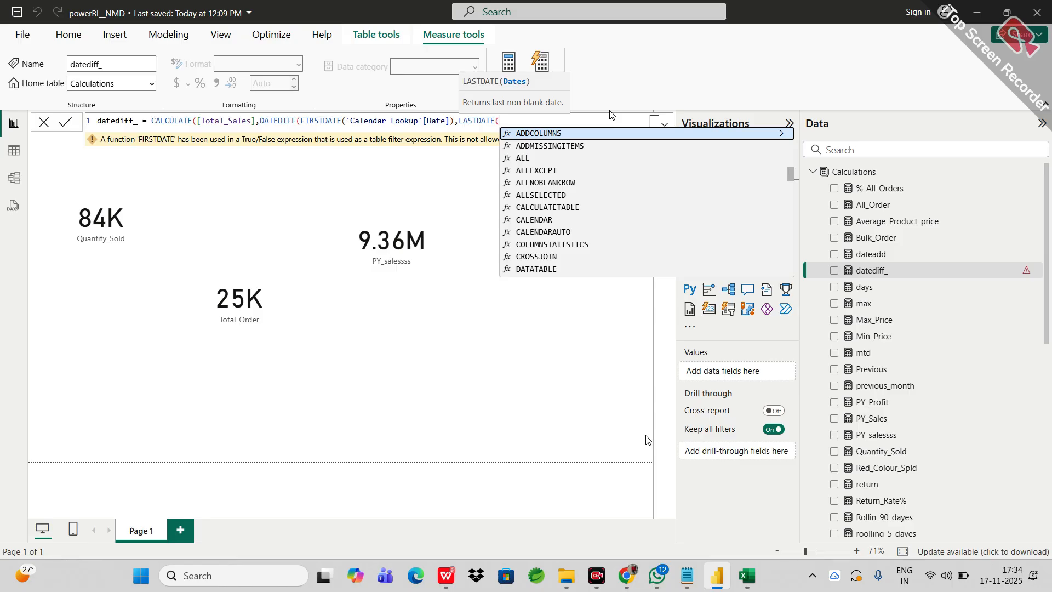
pyautogui.write('cale')
pyautogui.press('Up')
pyautogui.press('Up')
pyautogui.press('Up')
pyautogui.press('Up')
pyautogui.press('Up')
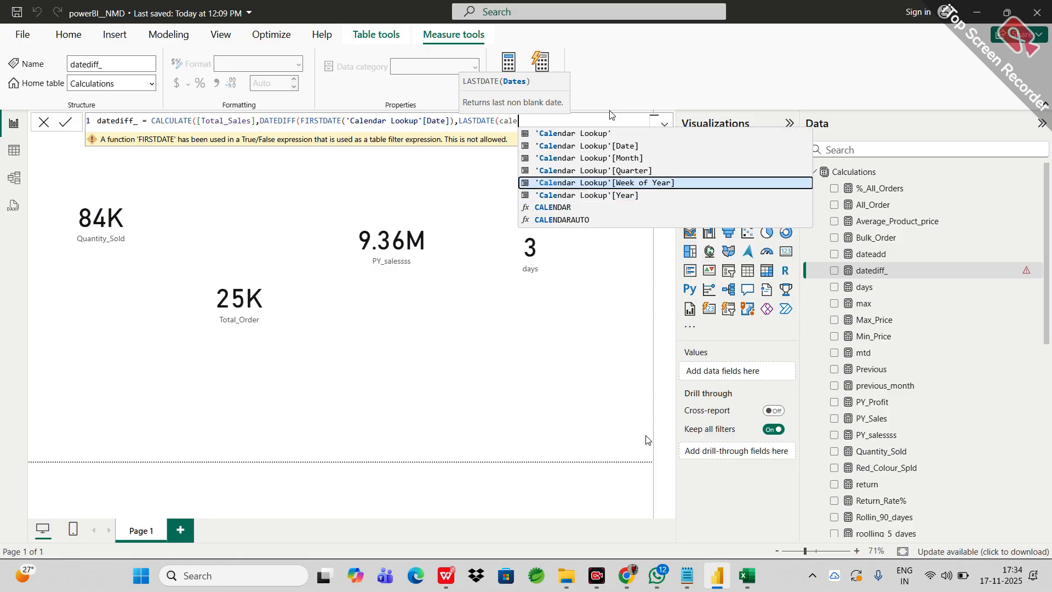
pyautogui.press('Tab')
pyautogui.write(',')
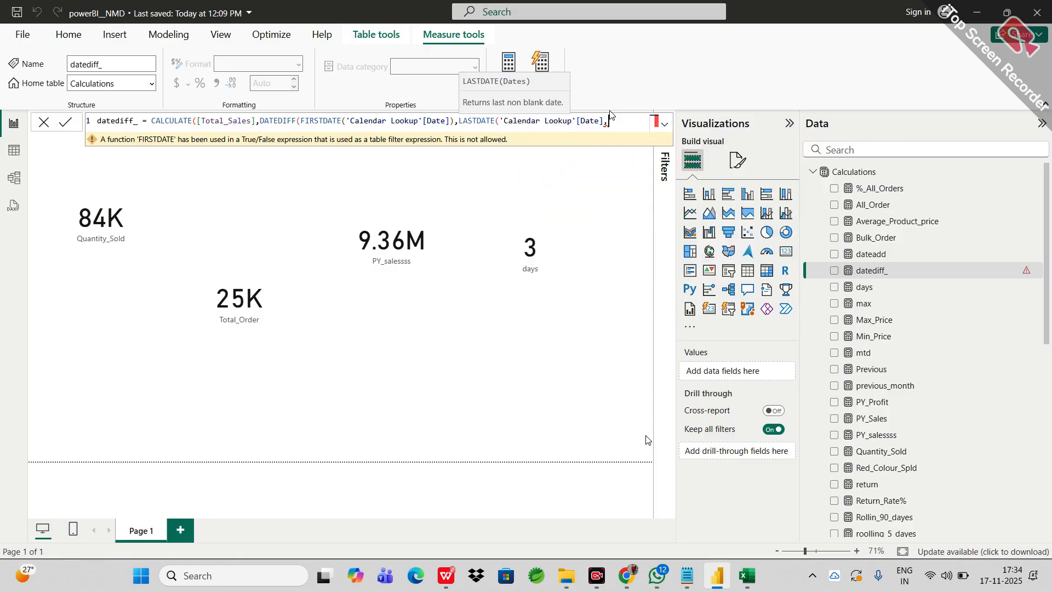
pyautogui.press('BackSpace')
pyautogui.write(')')
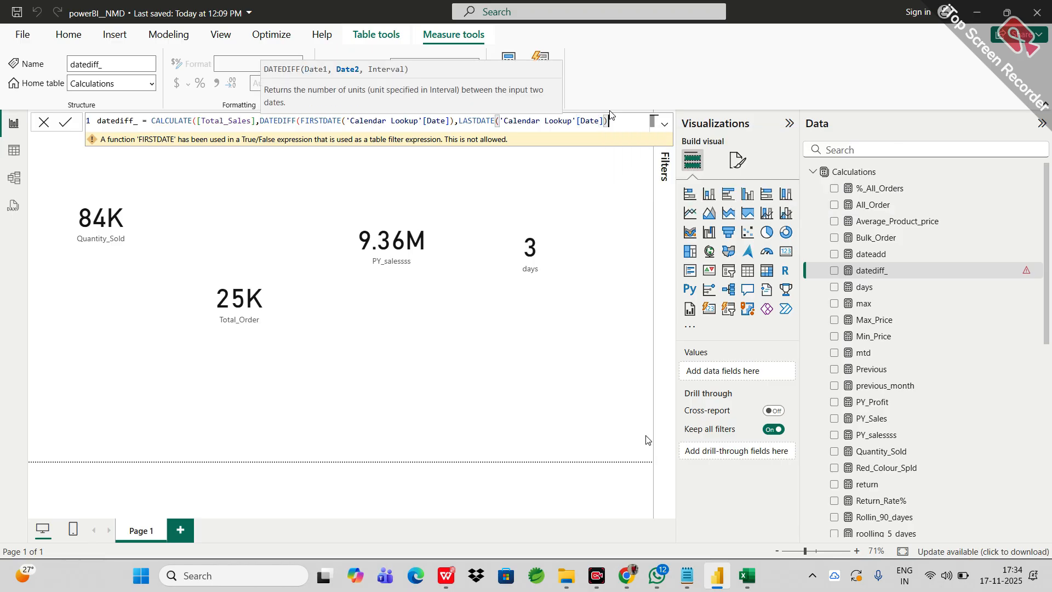
pyautogui.write(',DAY)')
pyautogui.press('Return')
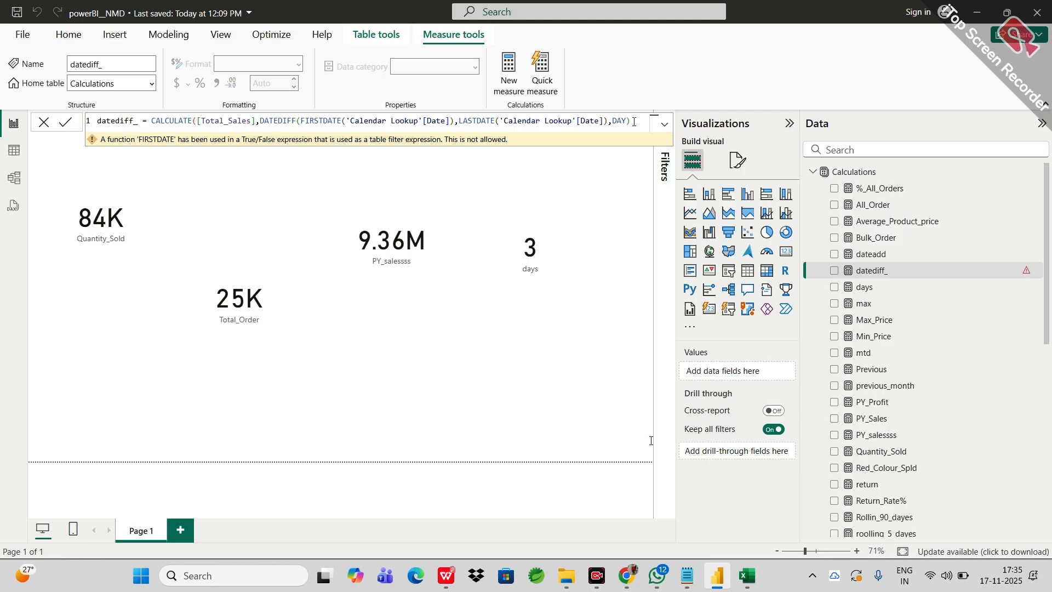
# Step: Delete everything after the equals sign in the datediff_ formula and start the new expression with date
pyautogui.click(619, 120)
pyautogui.moveTo(621, 117); pyautogui.dragTo(633, 117)
pyautogui.click(633, 118)
pyautogui.press('BackSpace')
pyautogui.press('BackSpace')
pyautogui.press('BackSpace')
pyautogui.press('BackSpace')
pyautogui.press('BackSpace')
pyautogui.press('BackSpace')
pyautogui.press('BackSpace')
pyautogui.press('BackSpace')
pyautogui.press('BackSpace')
pyautogui.press('BackSpace')
pyautogui.press('BackSpace')
pyautogui.press('BackSpace')
pyautogui.press('BackSpace')
pyautogui.press('BackSpace')
pyautogui.press('BackSpace')
pyautogui.press('BackSpace')
pyautogui.press('BackSpace')
pyautogui.press('BackSpace')
pyautogui.press('BackSpace')
pyautogui.press('BackSpace')
pyautogui.press('BackSpace')
pyautogui.press('BackSpace')
pyautogui.press('BackSpace')
pyautogui.press('BackSpace')
pyautogui.press('BackSpace')
pyautogui.press('BackSpace')
pyautogui.press('BackSpace')
pyautogui.press('BackSpace')
pyautogui.press('BackSpace')
pyautogui.press('BackSpace')
pyautogui.press('BackSpace')
pyautogui.press('BackSpace')
pyautogui.press('BackSpace')
pyautogui.press('BackSpace')
pyautogui.press('BackSpace')
pyautogui.press('BackSpace')
pyautogui.press('BackSpace')
pyautogui.press('BackSpace')
pyautogui.press('BackSpace')
pyautogui.press('BackSpace')
pyautogui.press('BackSpace')
pyautogui.press('BackSpace')
pyautogui.press('BackSpace')
pyautogui.press('BackSpace')
pyautogui.write('date')
pyautogui.press('Down')
pyautogui.press('Down')
pyautogui.press('Down')
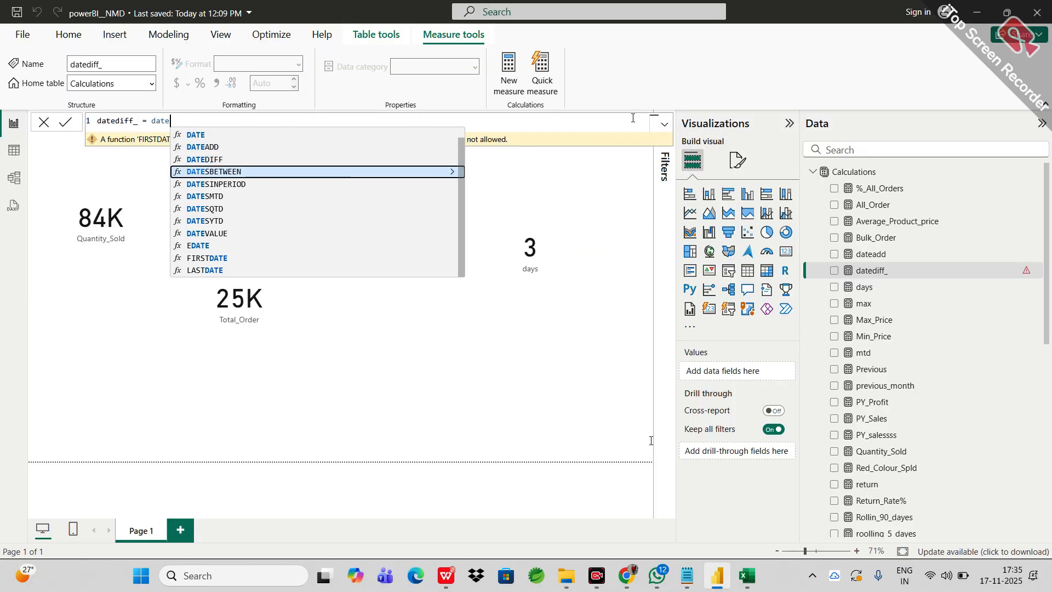
pyautogui.press('Tab')
pyautogui.press('BackSpace')
pyautogui.press('BackSpace')
pyautogui.press('BackSpace')
pyautogui.press('BackSpace')
pyautogui.press('BackSpace')
pyautogui.press('BackSpace')
pyautogui.press('BackSpace')
pyautogui.press('BackSpace')
pyautogui.press('BackSpace')
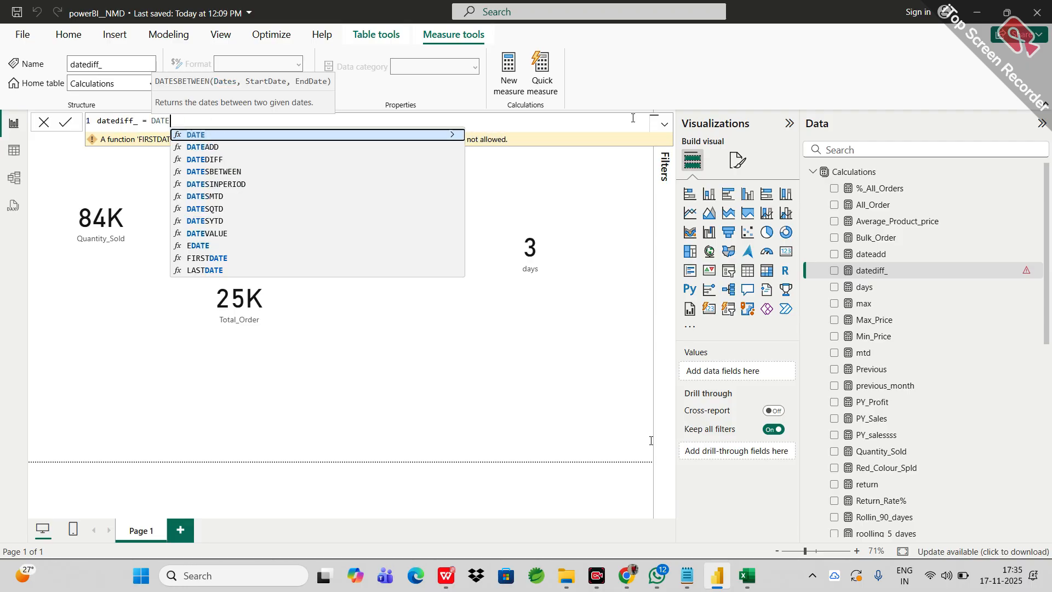
# Step: Make DATEDIFF the measure's outer function, with FIRSTDATE of 'Calendar Lookup'[Date] as its first date
pyautogui.press('Down')
pyautogui.press('Down')
pyautogui.press('Tab')
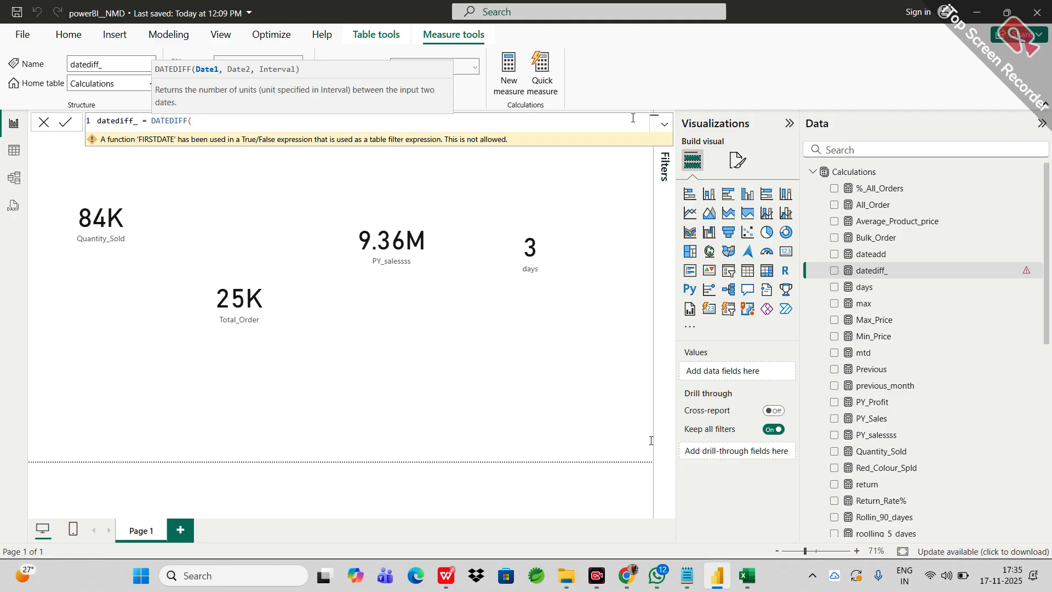
pyautogui.write('fir')
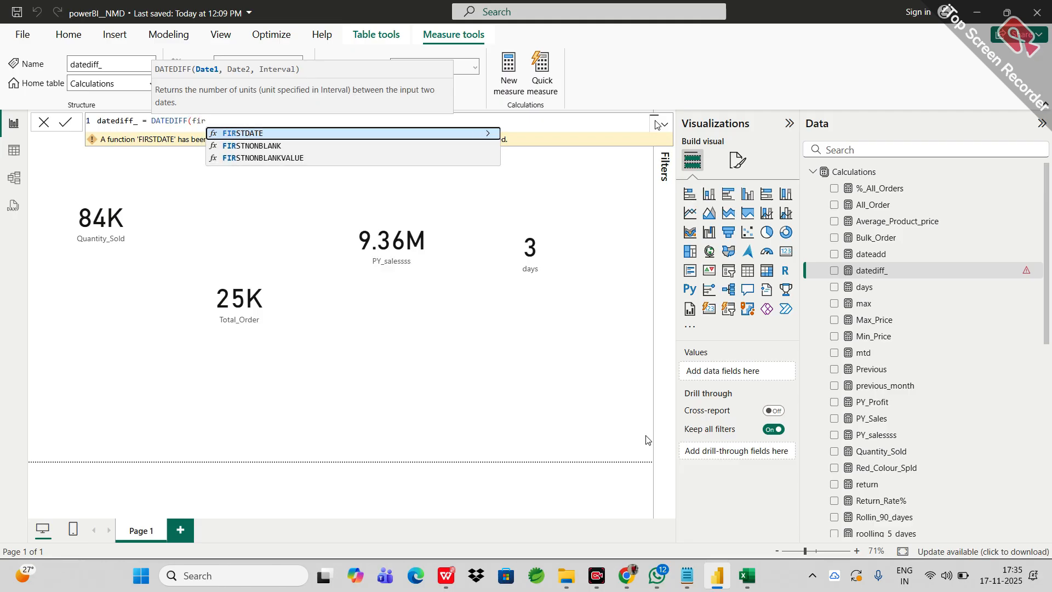
pyautogui.press('Tab')
pyautogui.write('cale')
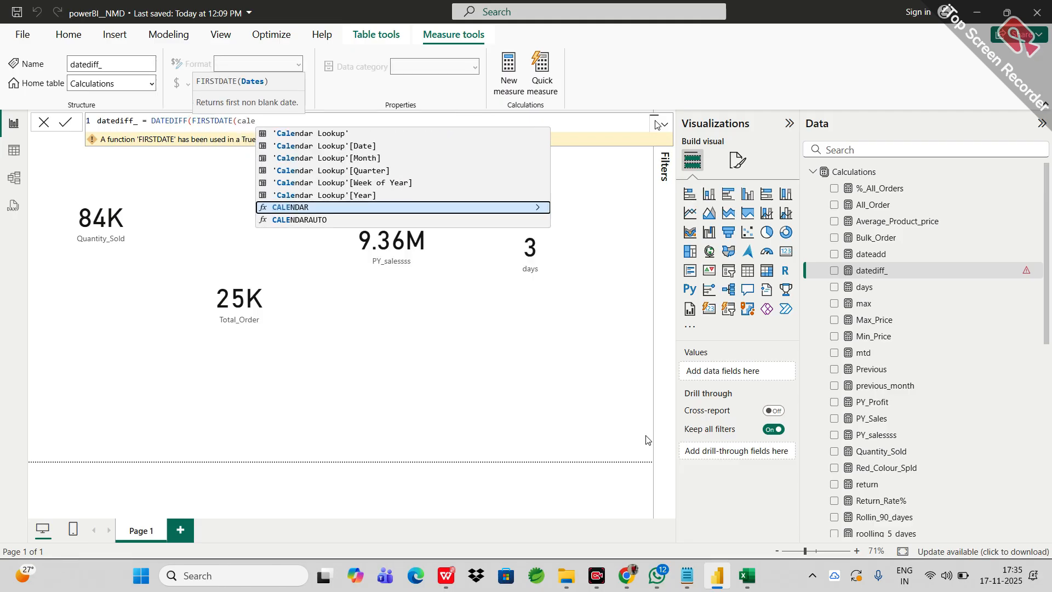
pyautogui.press('Up')
pyautogui.press('Up')
pyautogui.press('Up')
pyautogui.press('Up')
pyautogui.press('Up')
pyautogui.press('Tab')
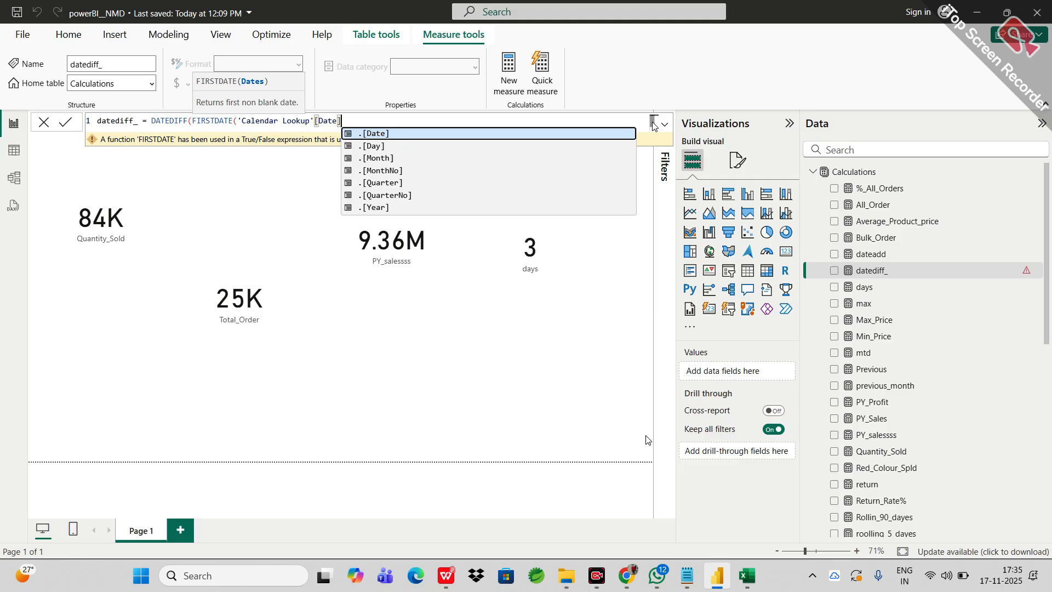
# Step: Complete DATEDIFF with LASTDATE of 'Calendar Lookup'[Date] and the DAY interval, and commit the datediff_ measure
pyautogui.write('),LAS')
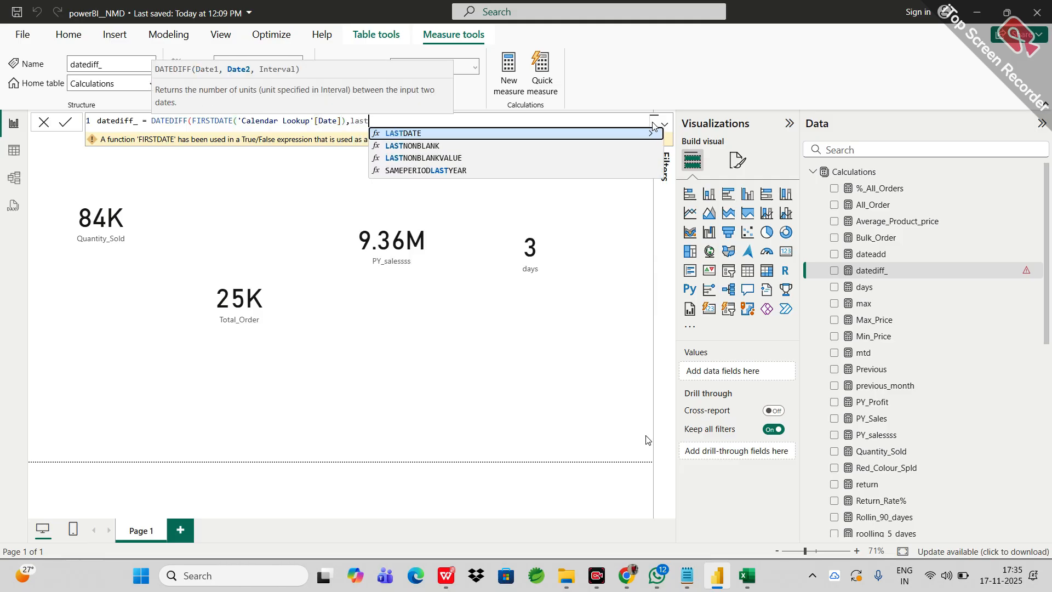
pyautogui.press('Tab')
pyautogui.write('calen')
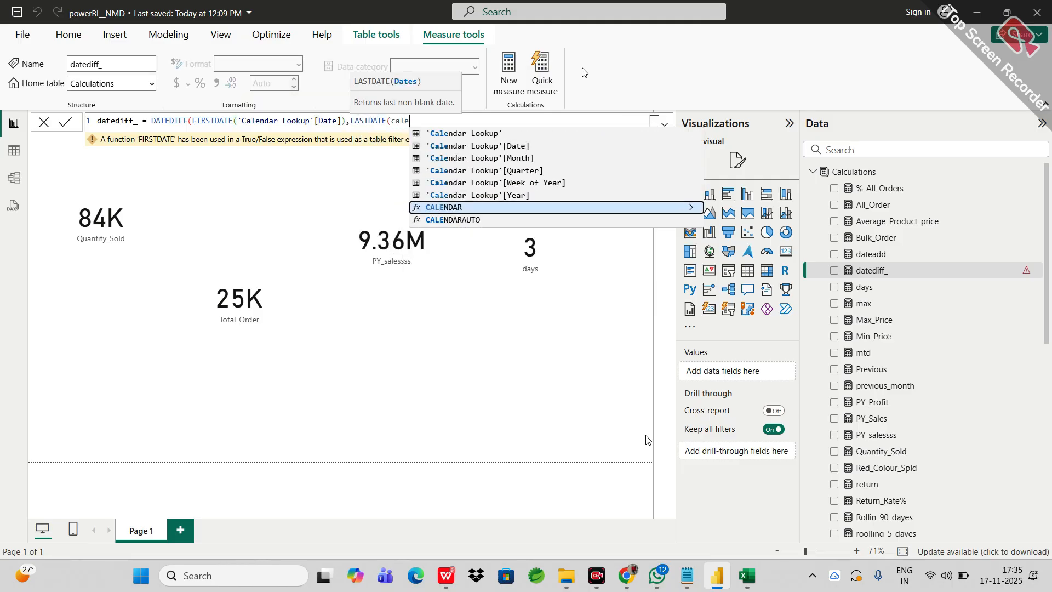
pyautogui.press('Up')
pyautogui.press('Up')
pyautogui.press('Up')
pyautogui.press('Up')
pyautogui.press('Up')
pyautogui.press('Tab')
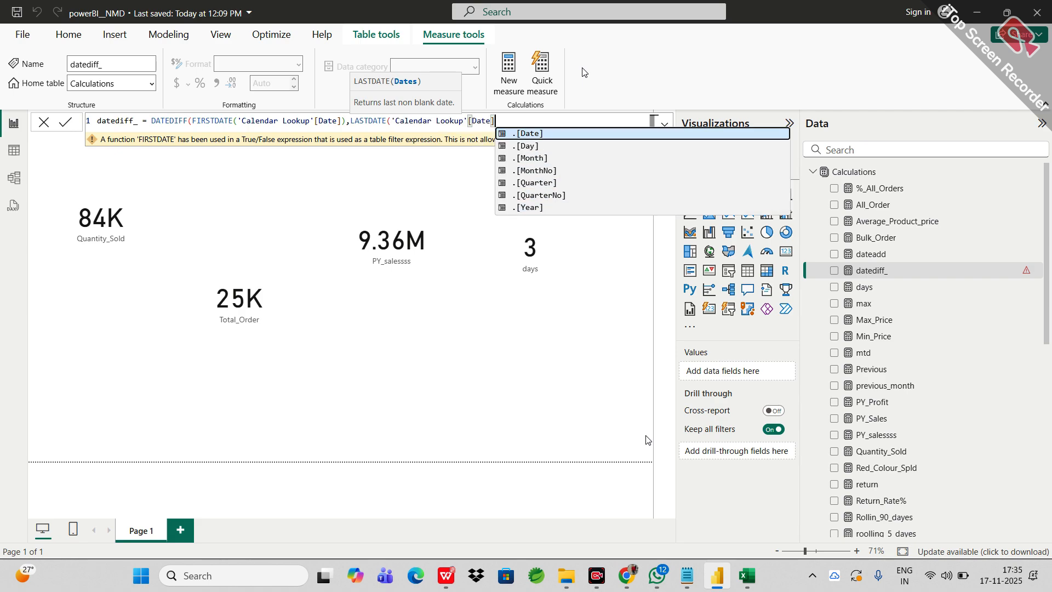
pyautogui.write('),')
pyautogui.press('Tab')
pyautogui.write(')')
pyautogui.press('Return')
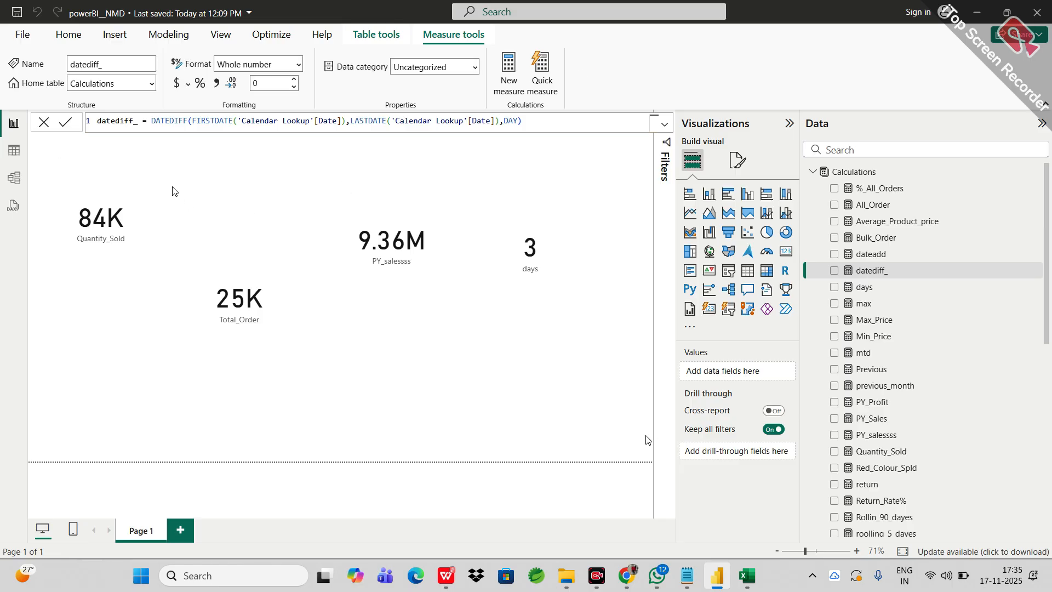
# Step: Replace days with datediff_ in the card visual, move the card below PY_salessss, and show the datediff_ formula
pyautogui.click(543, 128)
pyautogui.click(585, 204)
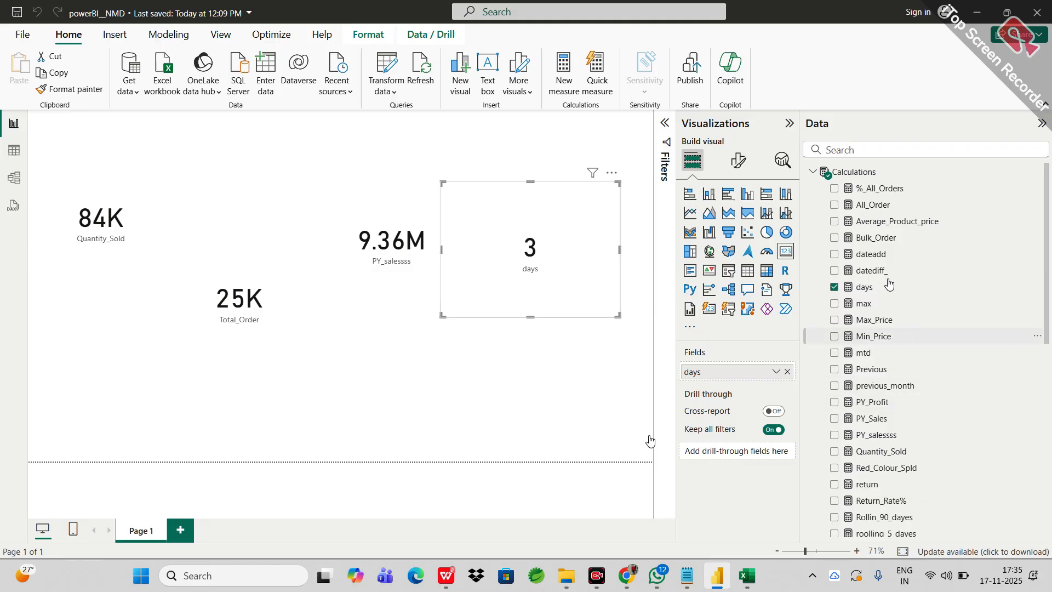
pyautogui.moveTo(887, 274); pyautogui.dragTo(740, 372)
pyautogui.moveTo(531, 260); pyautogui.dragTo(500, 354)
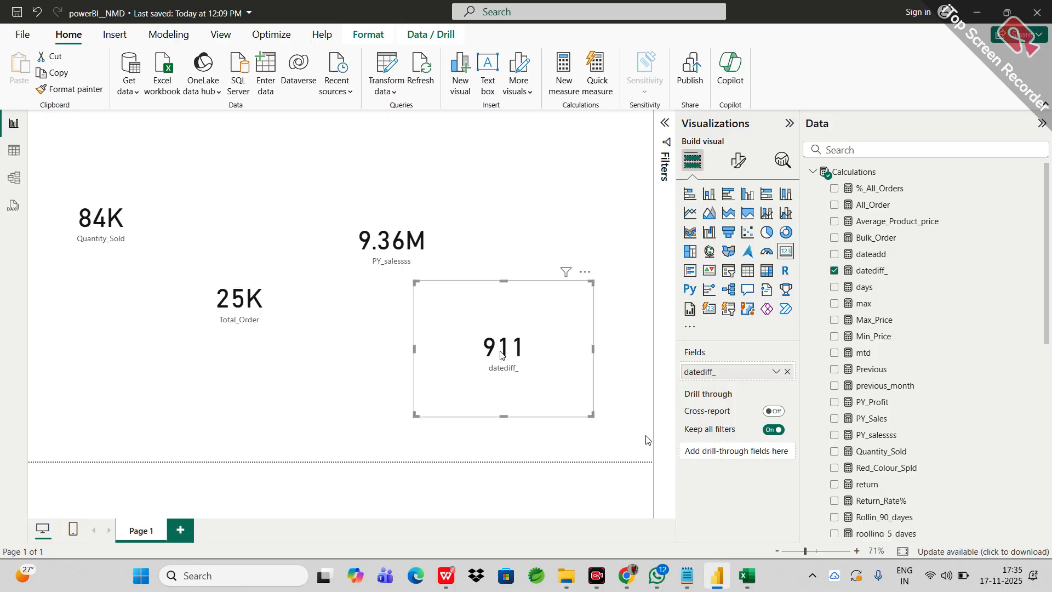
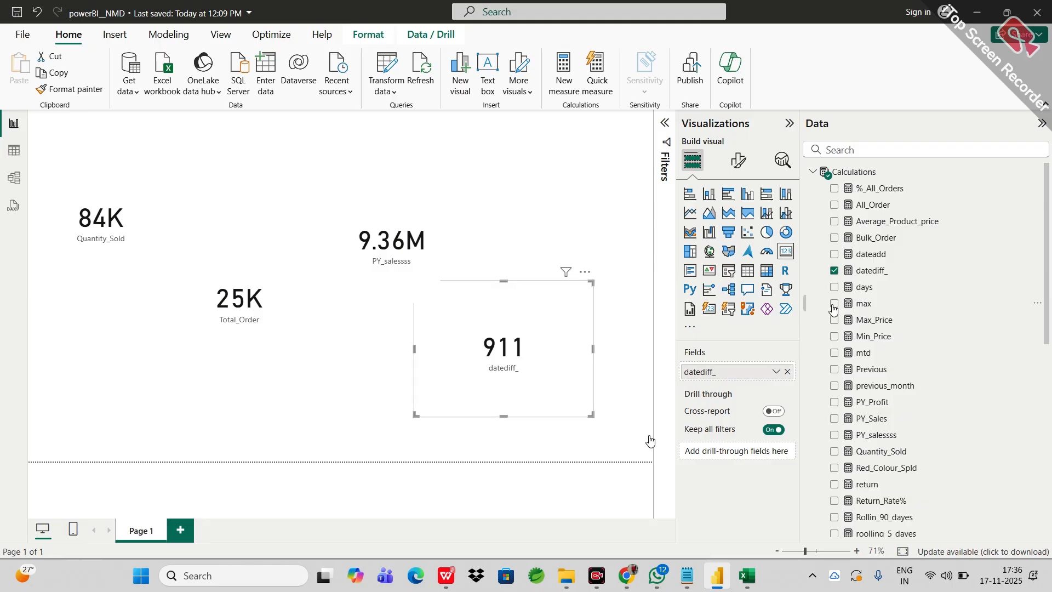
pyautogui.click(871, 278)
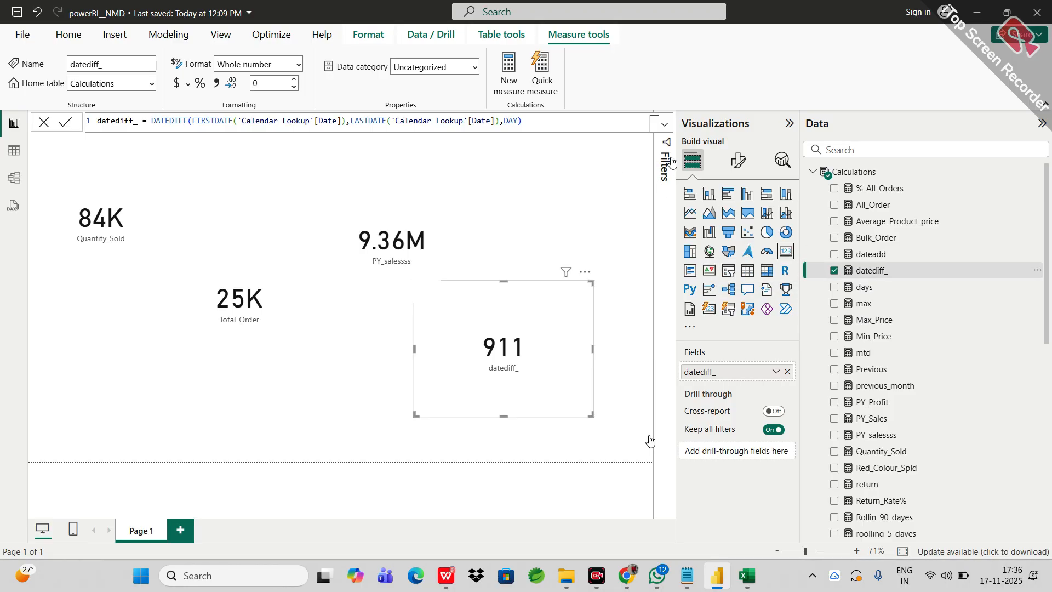
# Step: Create a new measure named between in the Calculations table, starting with CALCULATE of [Total_Sales]
pyautogui.rightClick(847, 175)
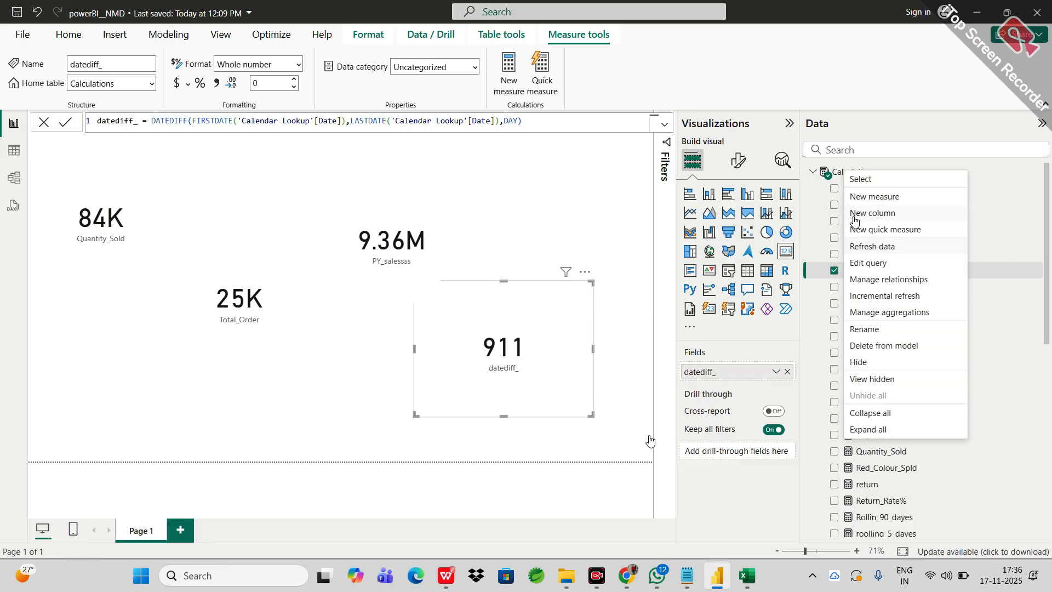
pyautogui.click(858, 199)
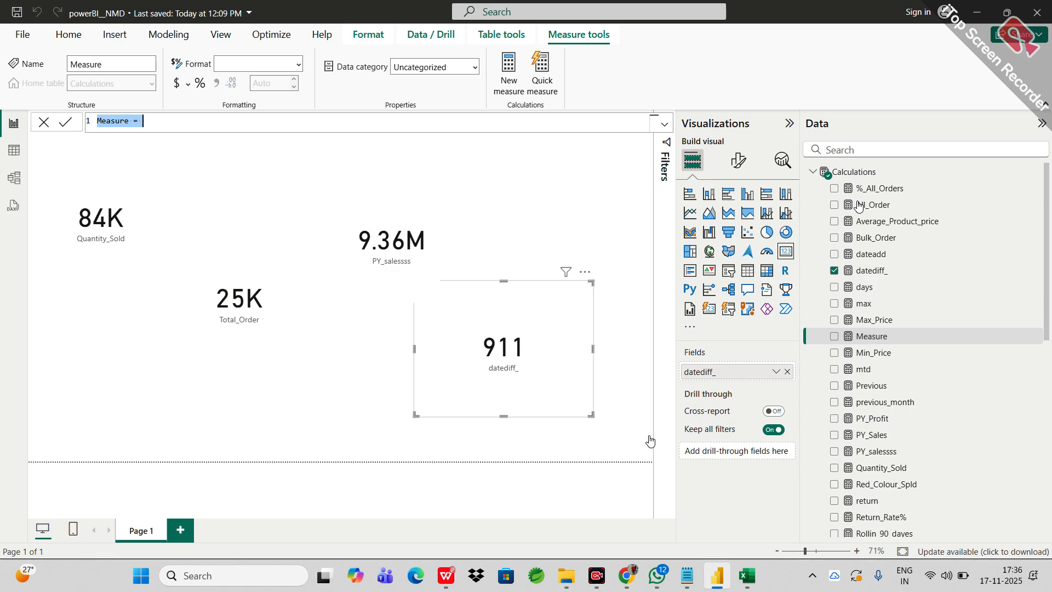
pyautogui.press('BackSpace')
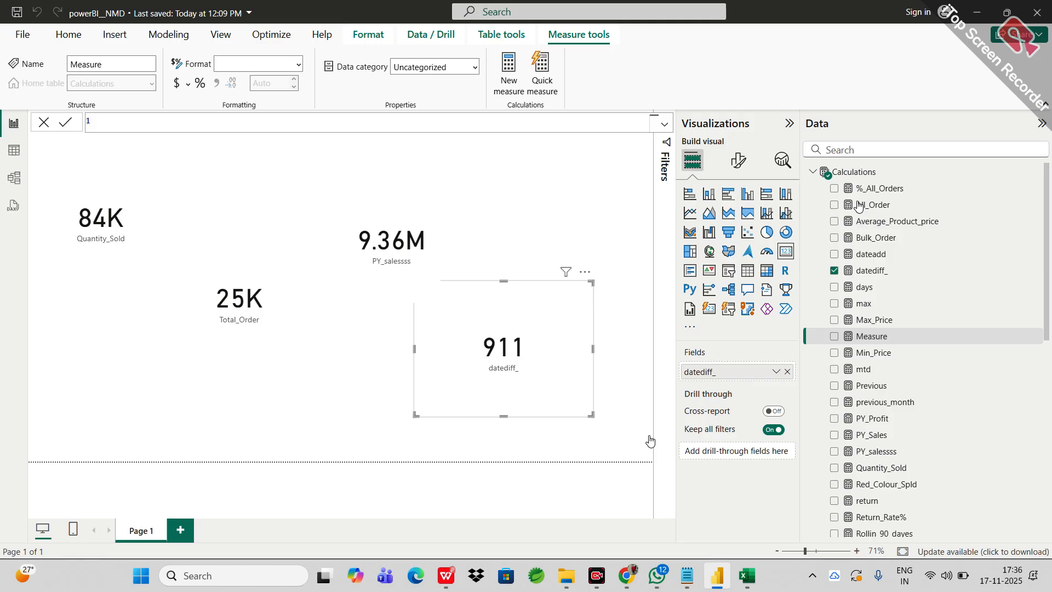
pyautogui.write('between  = cal')
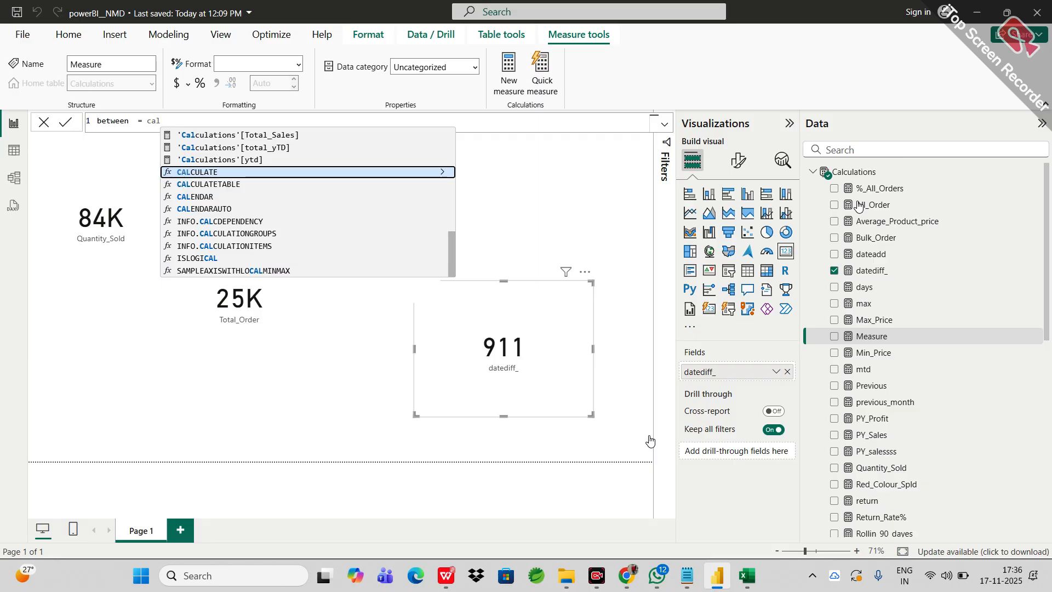
pyautogui.press('Tab')
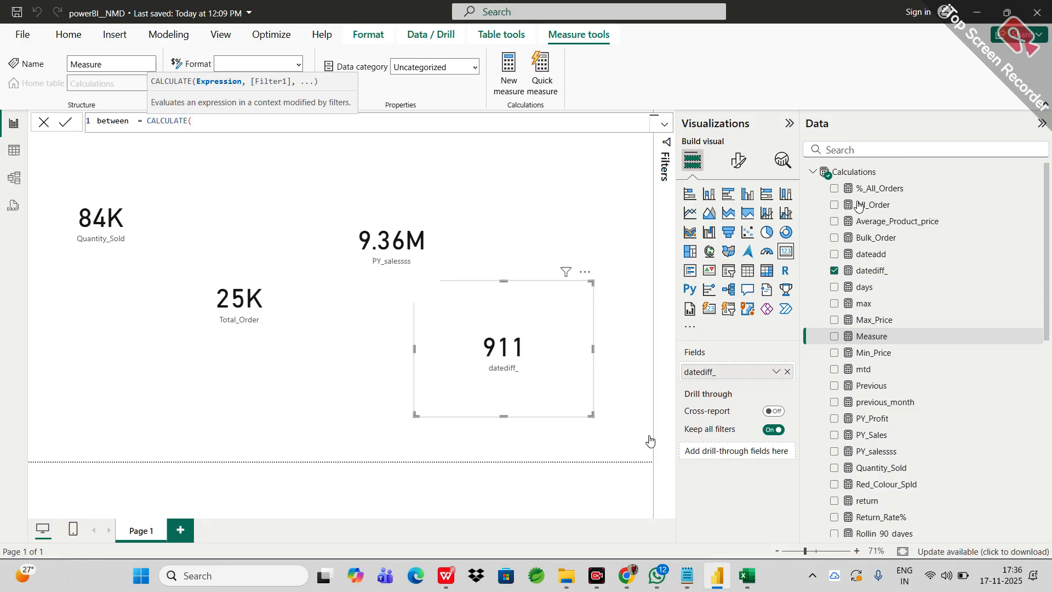
pyautogui.write('tota')
pyautogui.press('Up')
pyautogui.press('Up')
pyautogui.press('Up')
pyautogui.press('Tab')
# Step: Add DATESBETWEEN as the filter argument of CALCULATE in the between measure
pyautogui.write(',date')
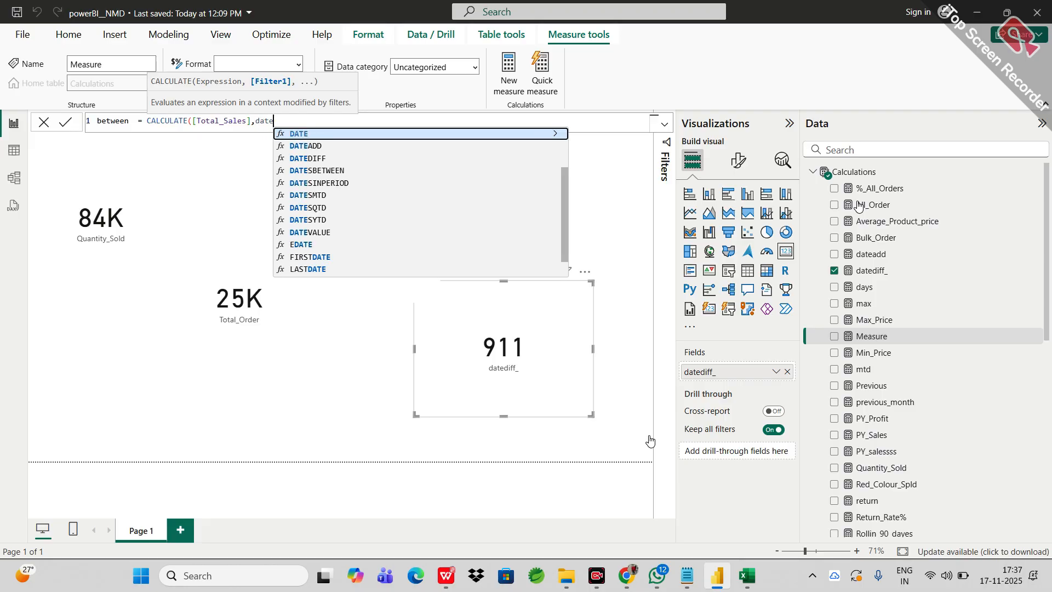
pyautogui.press('Down')
pyautogui.press('Down')
pyautogui.press('Down')
pyautogui.press('Tab')
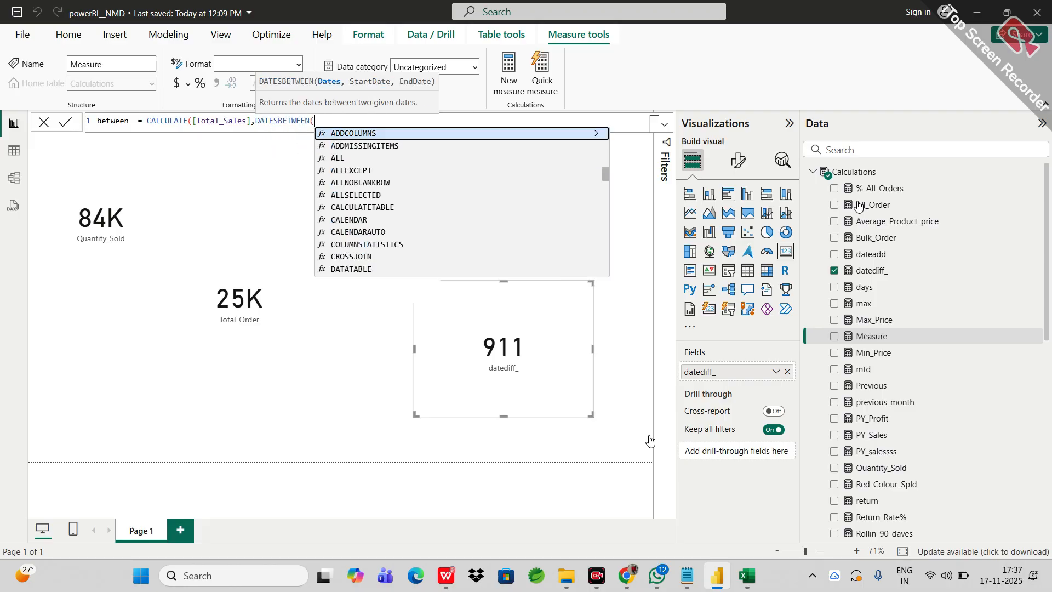
pyautogui.write('cal')
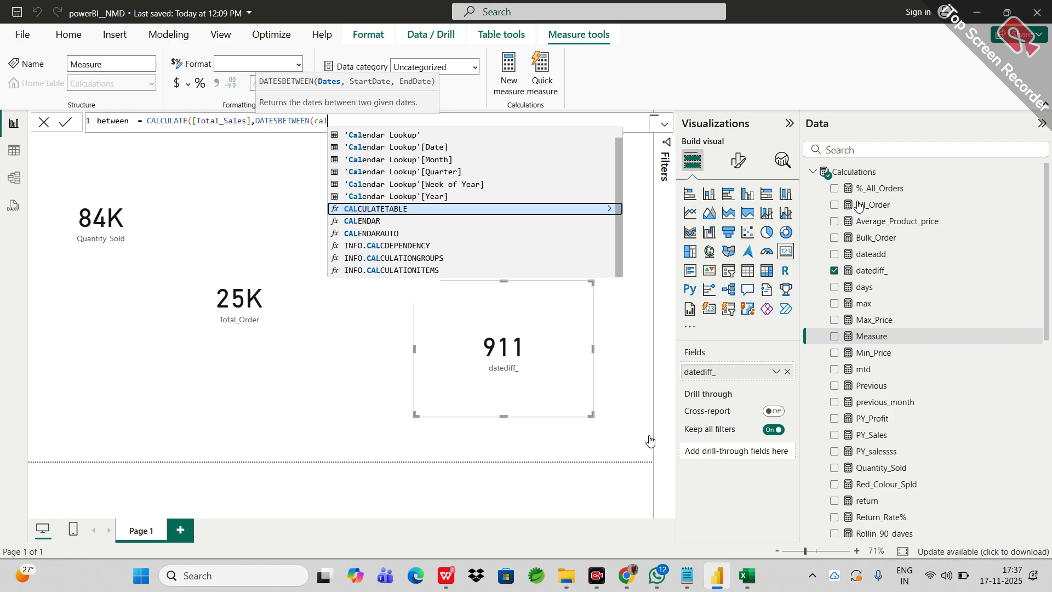
pyautogui.press('BackSpace')
pyautogui.press('BackSpace')
pyautogui.press('BackSpace')
# Step: Enter FIRSTDATE of 'Calendar Lookup'[Date] as the first argument of DATESBETWEEN in the between measure
pyautogui.write('first')
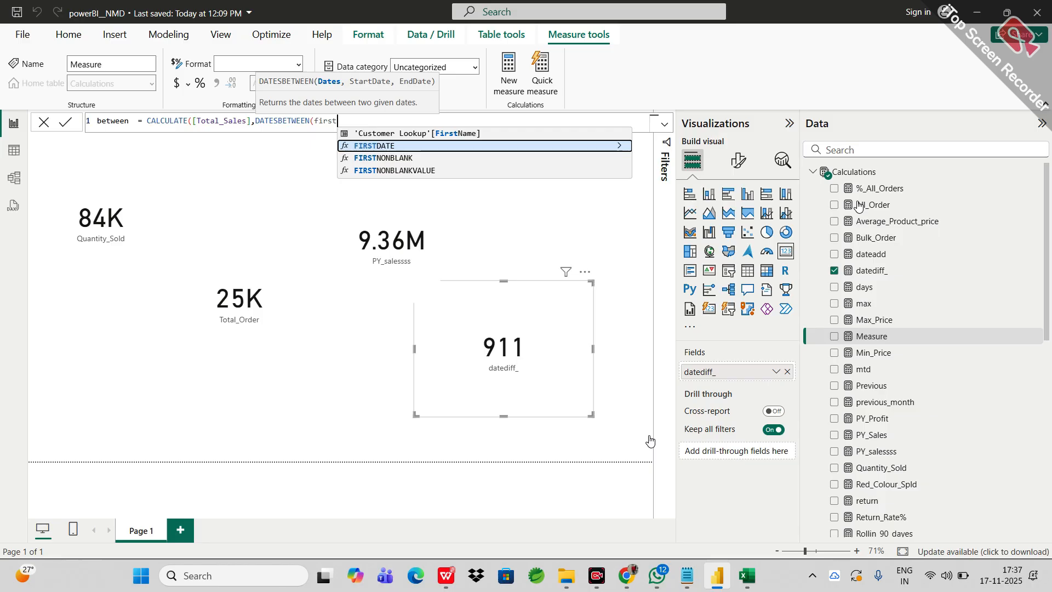
pyautogui.press('Tab')
pyautogui.write('c')
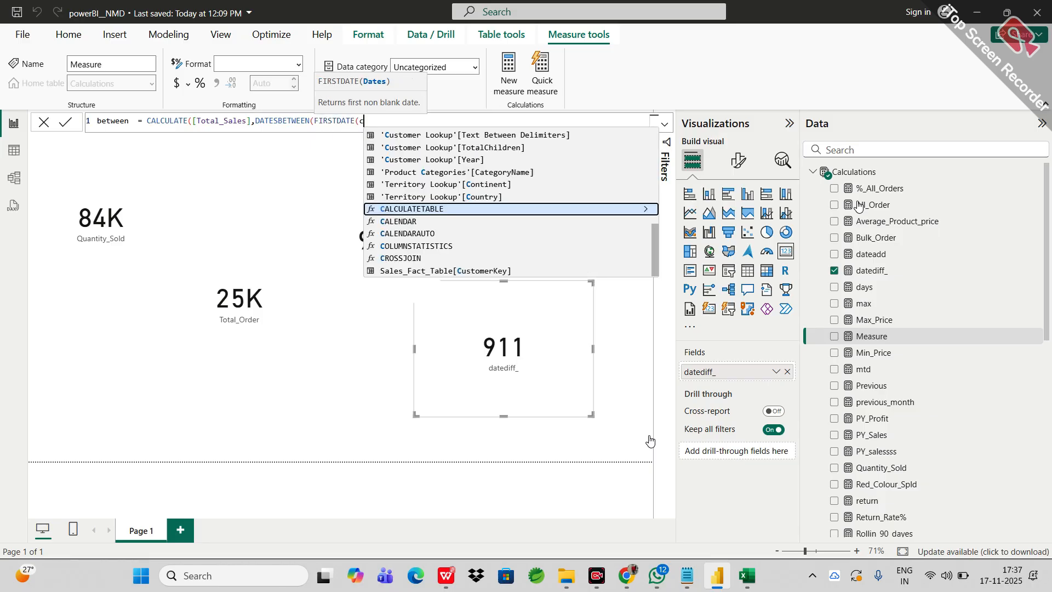
pyautogui.write('ale')
pyautogui.press('Up')
pyautogui.press('Up')
pyautogui.press('Up')
pyautogui.press('Up')
pyautogui.press('Up')
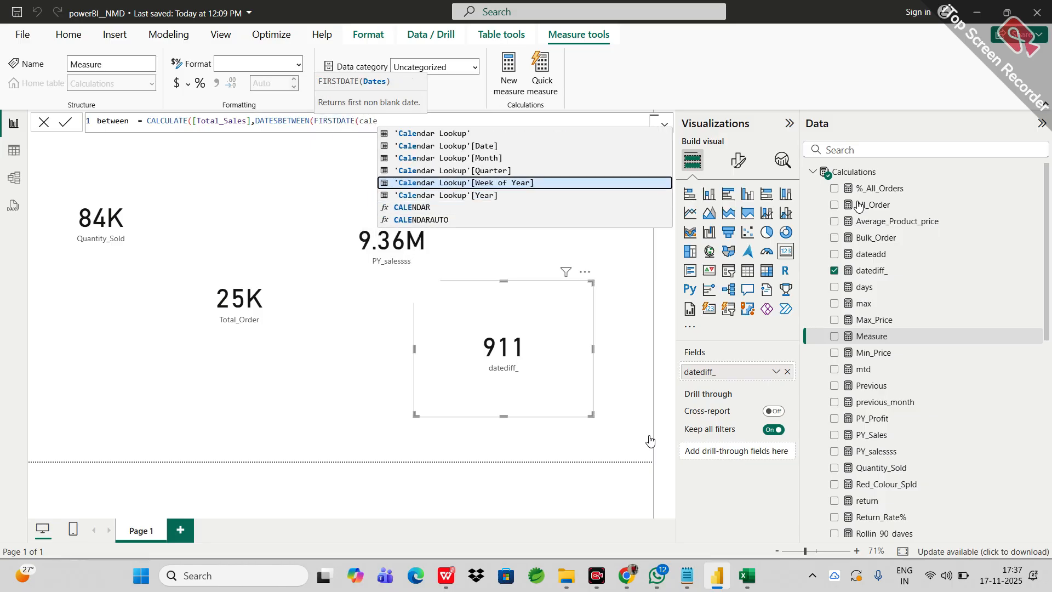
pyautogui.press('Tab')
# Step: Add LASTDATE of 'Calendar Lookup'[Date] as the second DATESBETWEEN argument, close the parentheses and commit the between measure
pyautogui.write('),last')
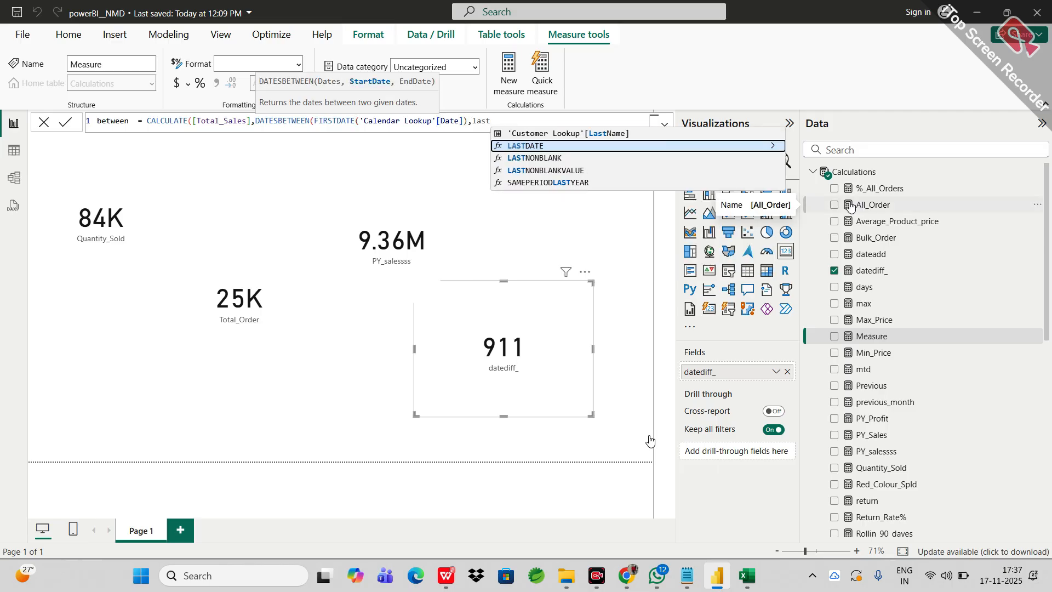
pyautogui.press('Tab')
pyautogui.write('calen')
pyautogui.press('Up')
pyautogui.press('Up')
pyautogui.press('Up')
pyautogui.press('Up')
pyautogui.press('Up')
pyautogui.press('Tab')
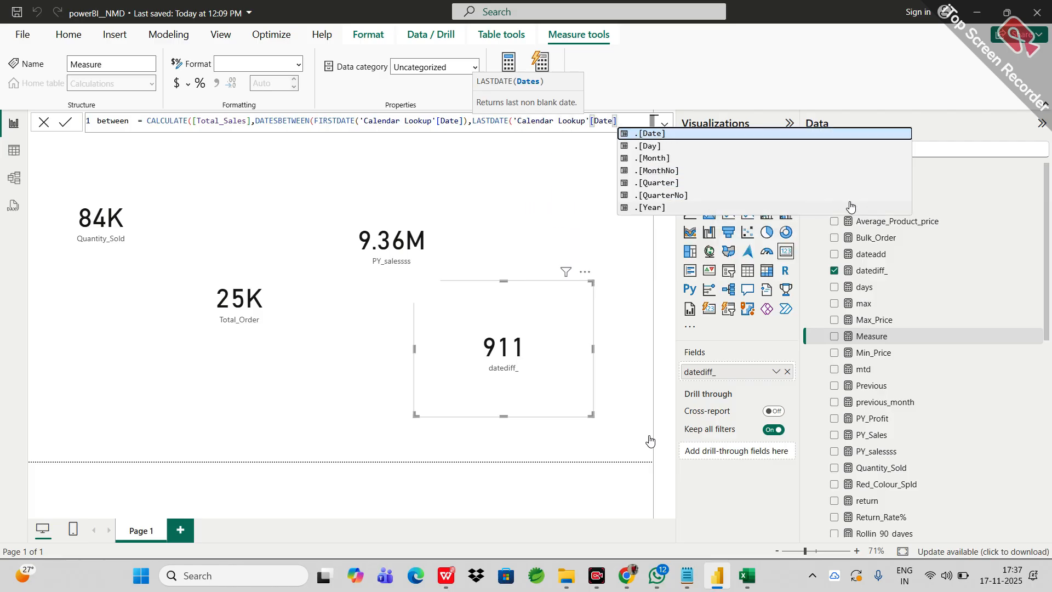
pyautogui.write(')')
pyautogui.press('Return')
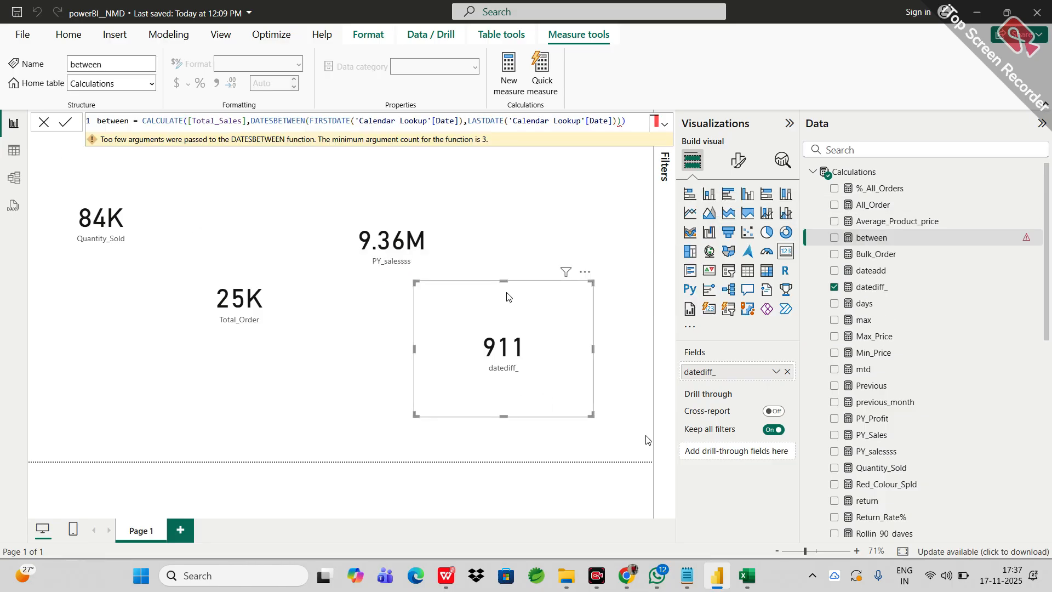
# Step: Remove the extra closing parentheses from the end of the between formula and try to commit it
pyautogui.click(618, 122)
pyautogui.press('Delete')
pyautogui.press('Return')
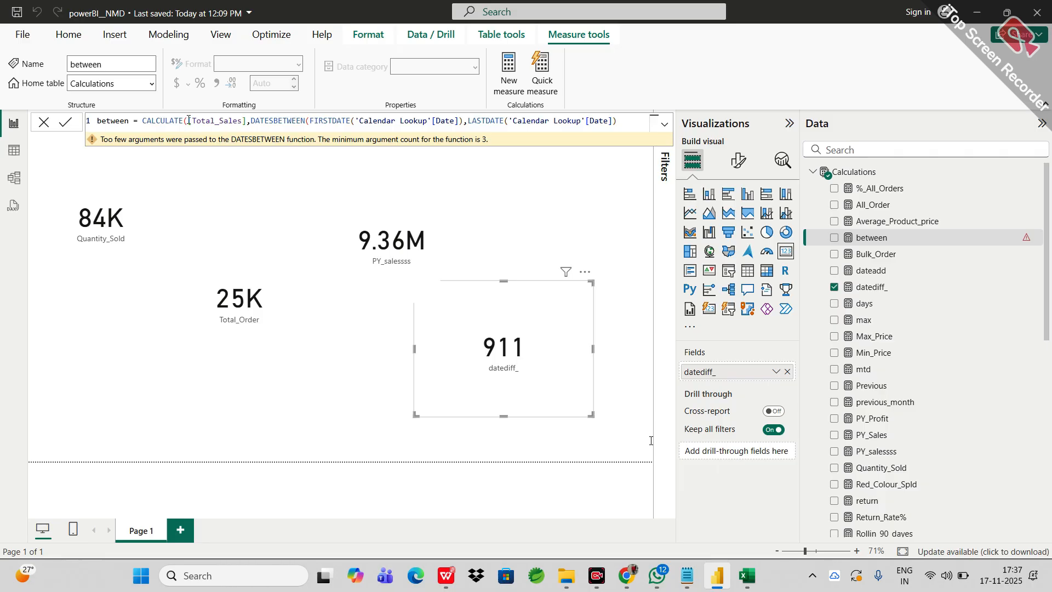
# Step: Remove the CALCULATE wrapper with [Total_Sales] from the between formula, keeping only the DATESBETWEEN expression
pyautogui.click(252, 121)
pyautogui.press('BackSpace')
pyautogui.press('BackSpace')
pyautogui.press('BackSpace')
pyautogui.press('BackSpace')
pyautogui.press('BackSpace')
pyautogui.press('BackSpace')
pyautogui.press('BackSpace')
pyautogui.press('BackSpace')
pyautogui.press('BackSpace')
pyautogui.press('BackSpace')
pyautogui.press('BackSpace')
pyautogui.press('BackSpace')
pyautogui.press('BackSpace')
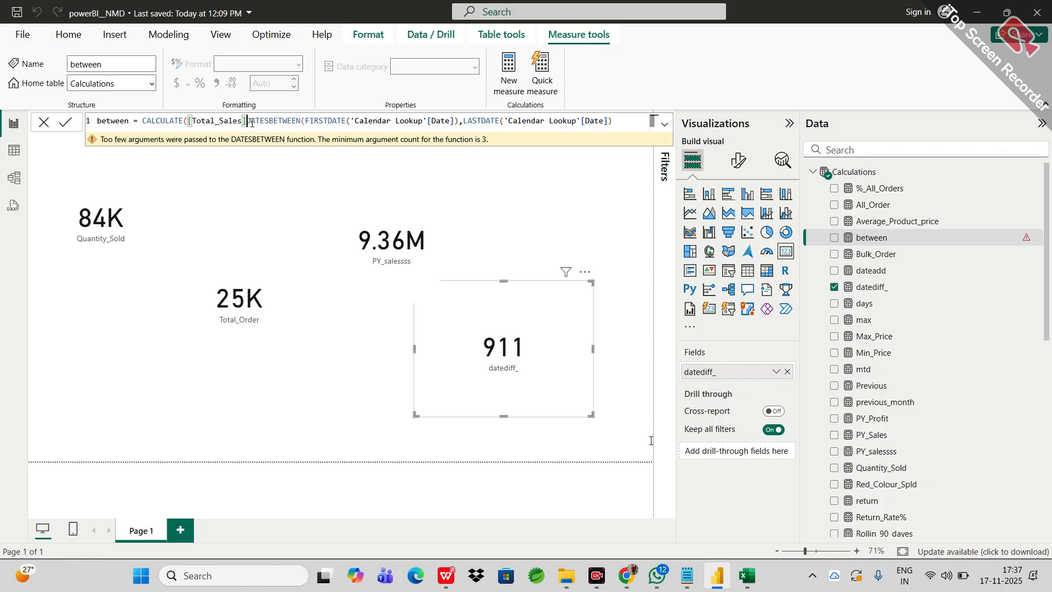
pyautogui.write('T')
pyautogui.press('BackSpace')
pyautogui.press('BackSpace')
pyautogui.press('BackSpace')
pyautogui.press('BackSpace')
pyautogui.press('BackSpace')
pyautogui.press('BackSpace')
pyautogui.press('BackSpace')
pyautogui.press('BackSpace')
pyautogui.press('BackSpace')
pyautogui.press('BackSpace')
pyautogui.press('BackSpace')
pyautogui.press('BackSpace')
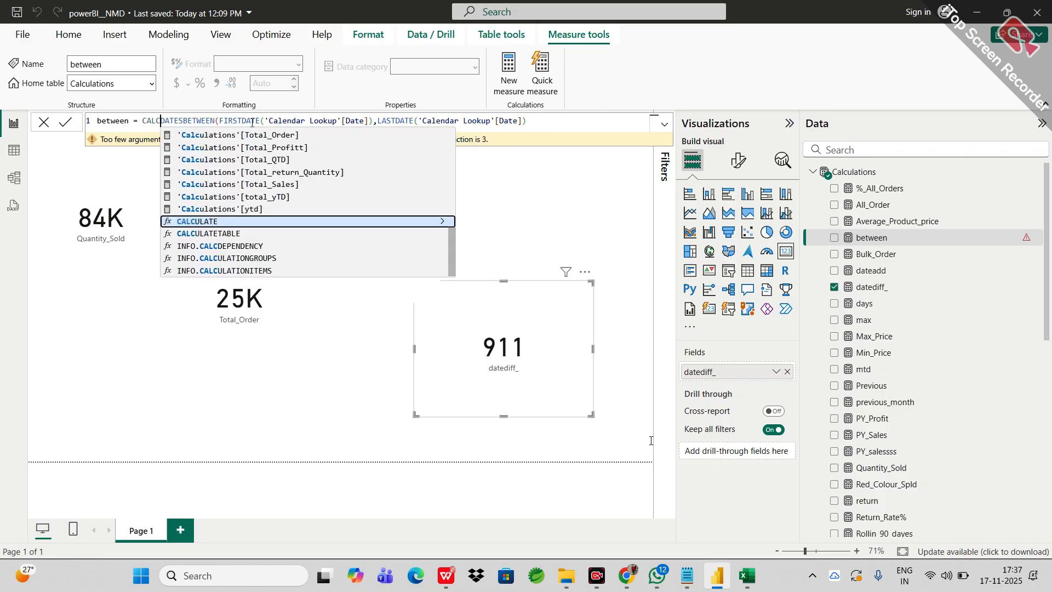
# Step: Try to commit the between formula with DATESBETWEEN as its outer function and only the FIRSTDATE and LASTDATE arguments
pyautogui.click(521, 116)
pyautogui.press('Home')
pyautogui.write(')')
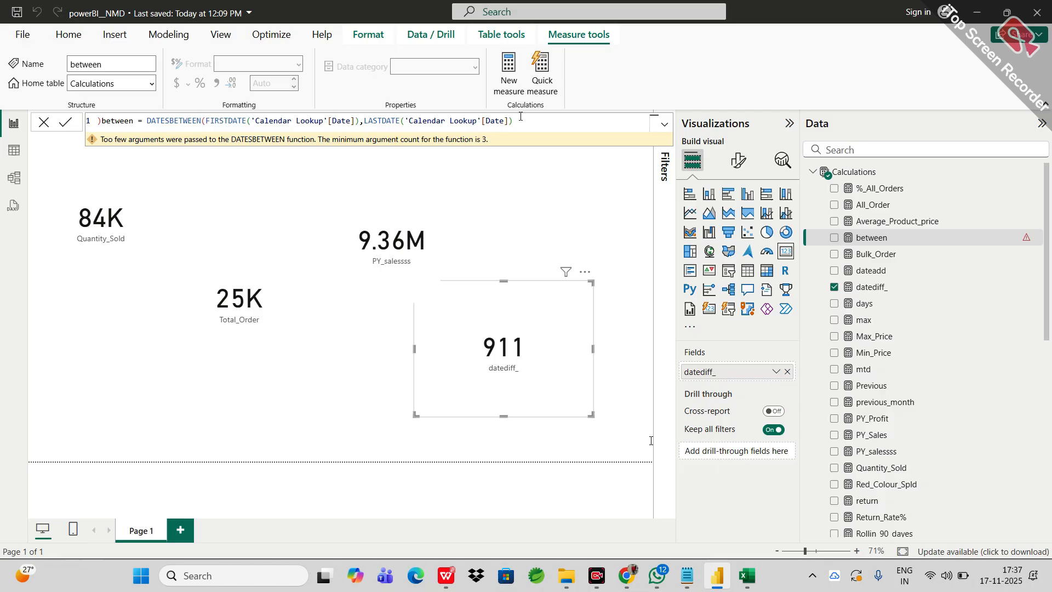
pyautogui.press('BackSpace')
pyautogui.click(526, 119)
pyautogui.write(')')
pyautogui.press('BackSpace')
pyautogui.press('Return')
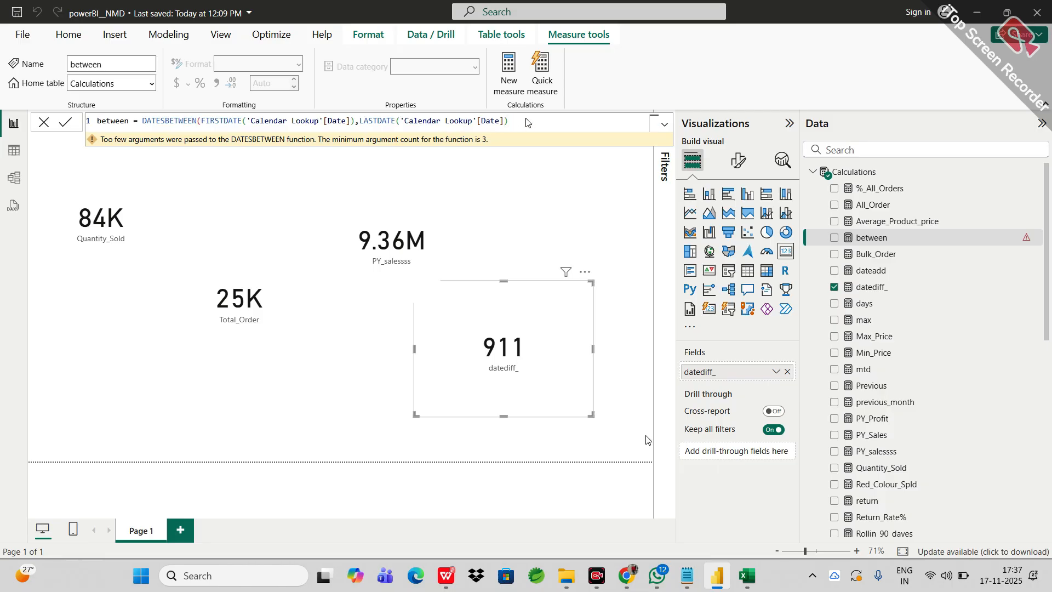
pyautogui.click(526, 119)
pyautogui.write(')')
pyautogui.click(521, 125)
pyautogui.press('BackSpace')
pyautogui.write(',')
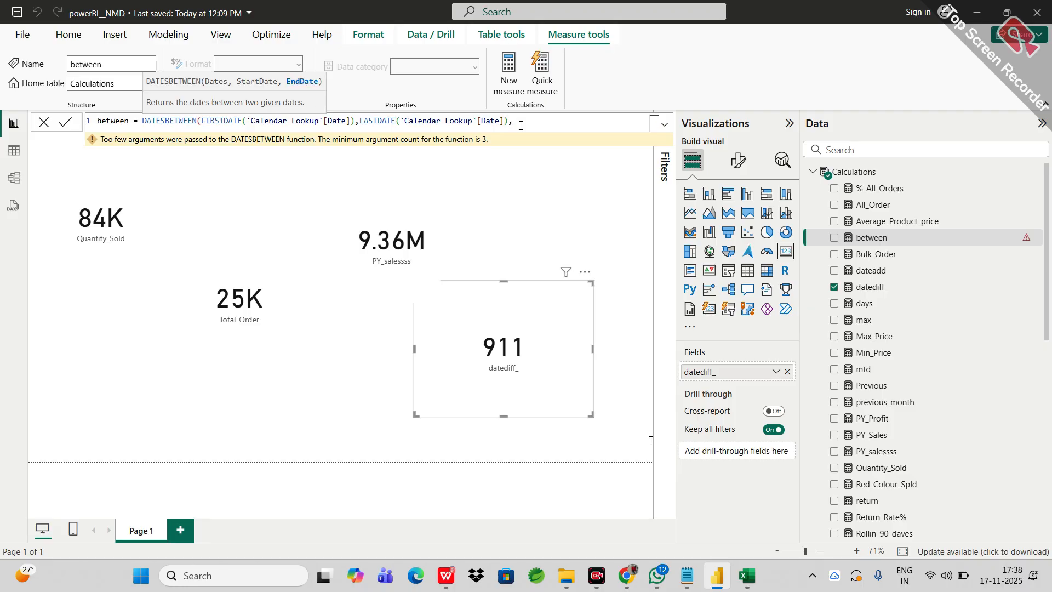
pyautogui.press('BackSpace')
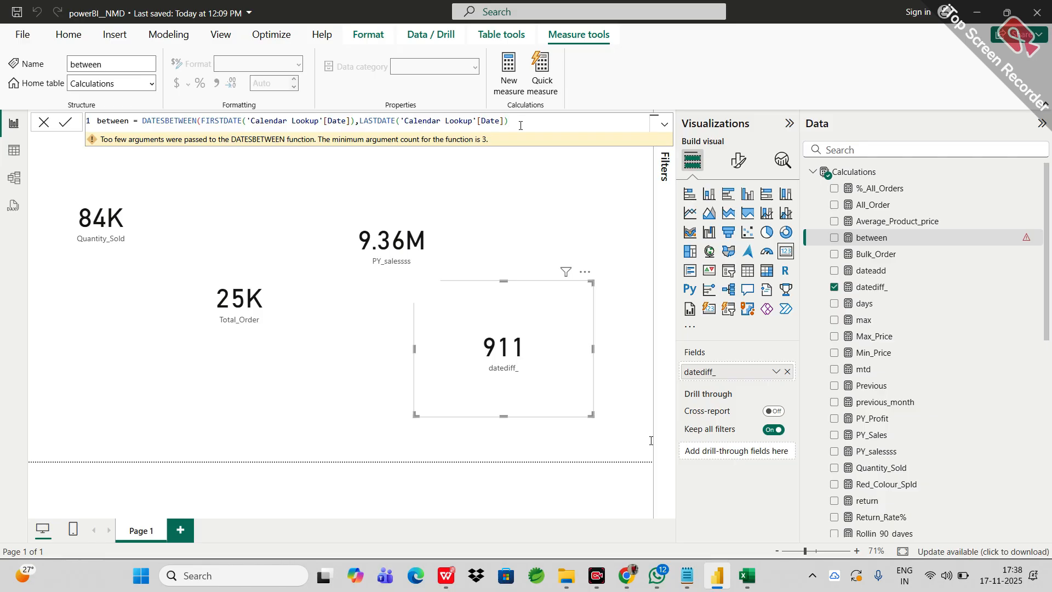
pyautogui.moveTo(496, 362)
pyautogui.mouseDown()
pyautogui.moveTo(479, 406)
pyautogui.moveTo(501, 357)
pyautogui.mouseUp()
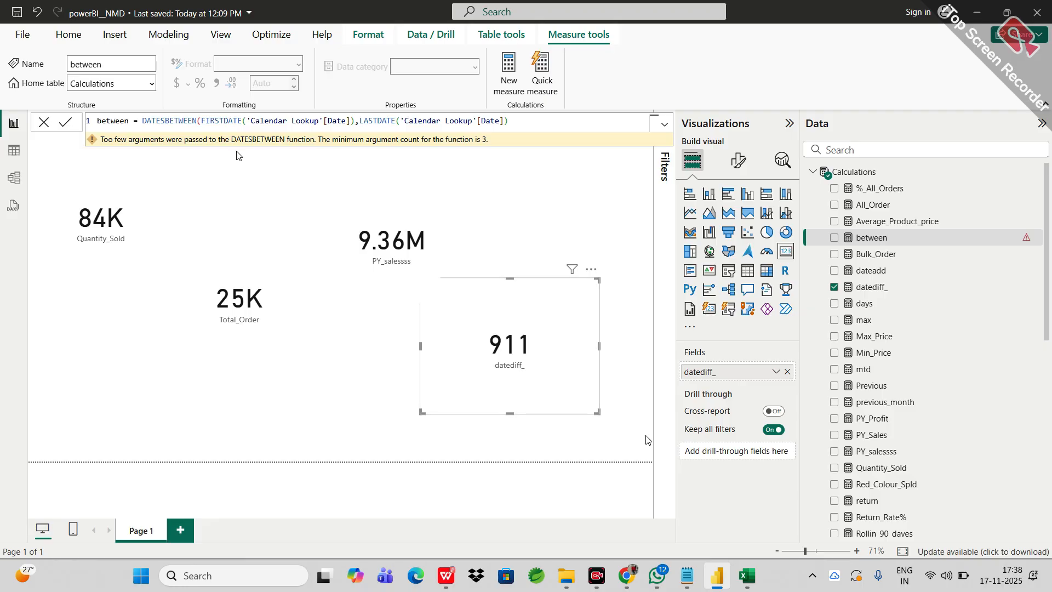
# Step: Insert Sales_Fact_Table[Total_revenue] as the first DATESBETWEEN argument, before FIRSTDATE, followed by a comma
pyautogui.click(200, 121)
pyautogui.write('tot5a')
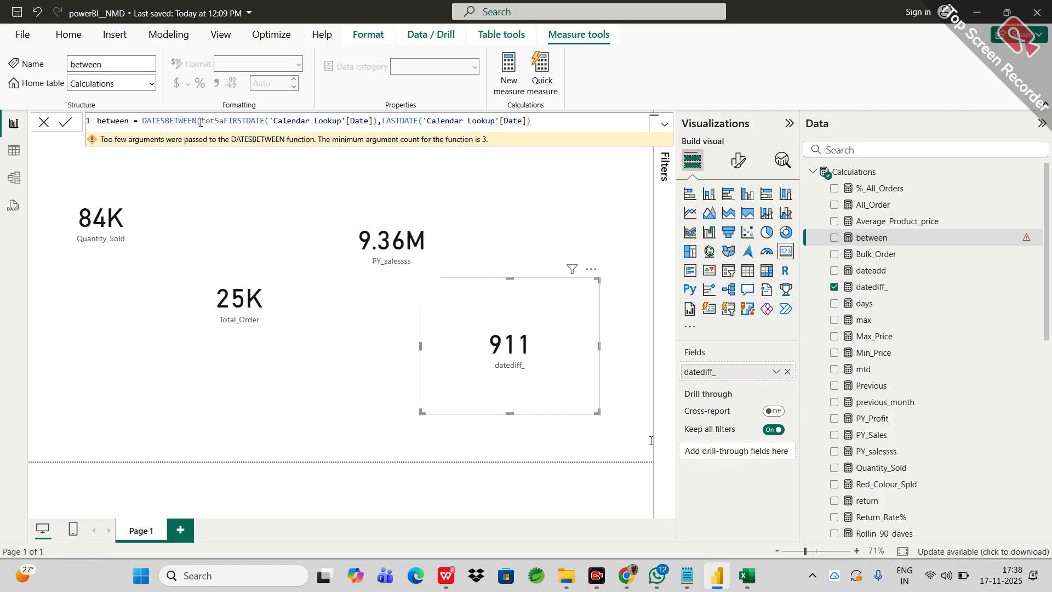
pyautogui.press('BackSpace')
pyautogui.press('BackSpace')
pyautogui.press('Down')
pyautogui.press('Down')
pyautogui.press('Tab')
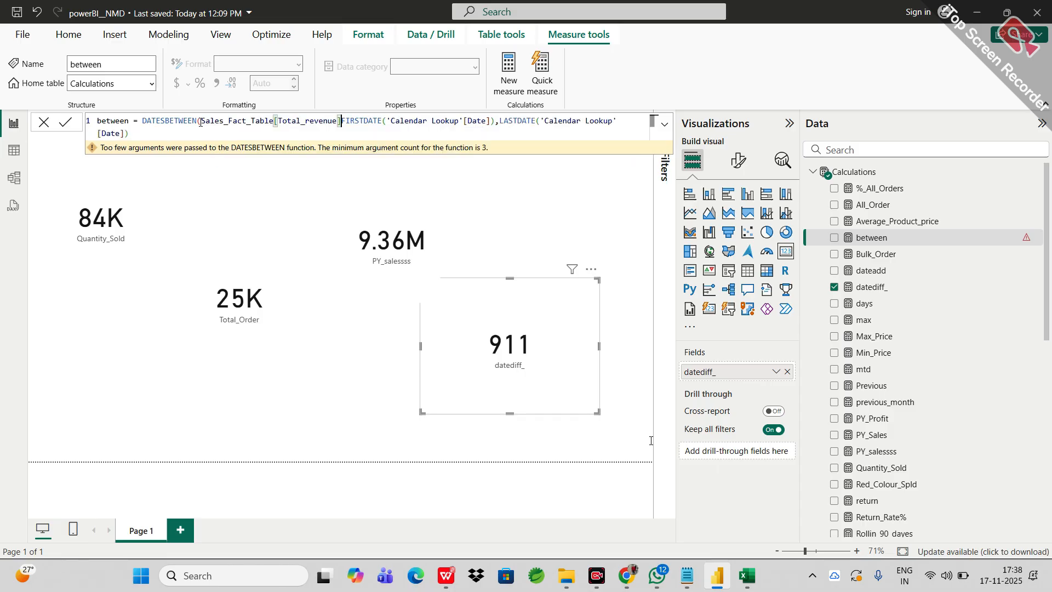
pyautogui.write(',')
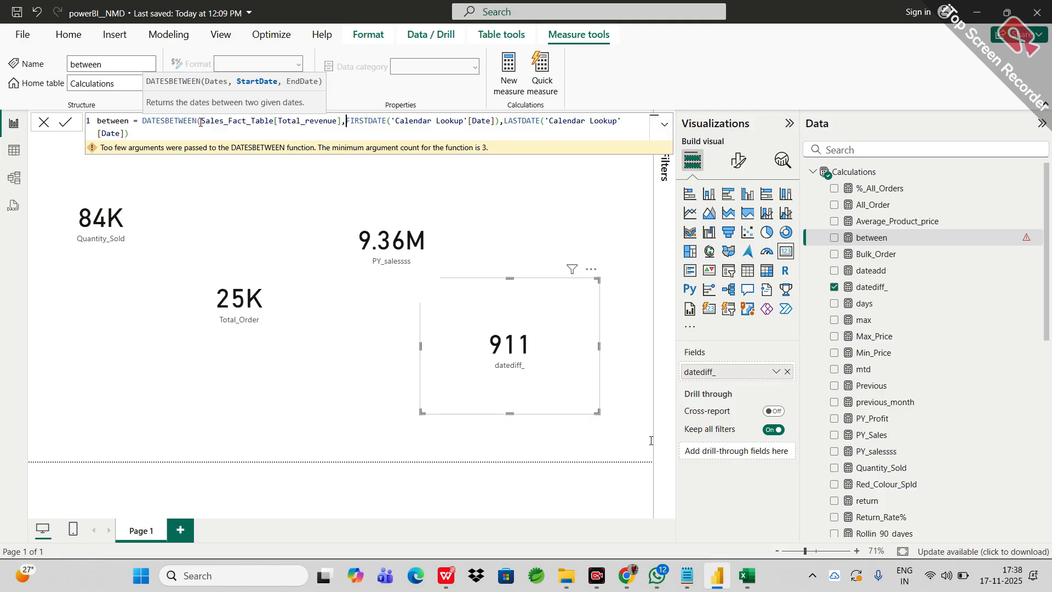
# Step: Add the missing closing parenthesis at the end of the DATESBETWEEN formula and commit the between measure
pyautogui.click(143, 132)
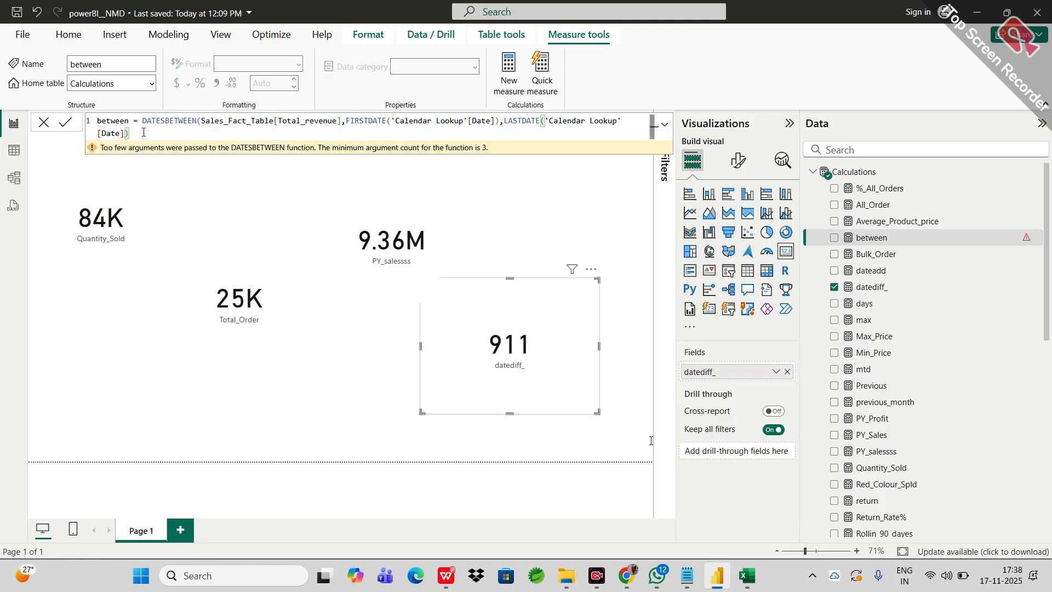
pyautogui.write(',')
pyautogui.press('BackSpace')
pyautogui.write(')')
pyautogui.press('Return')
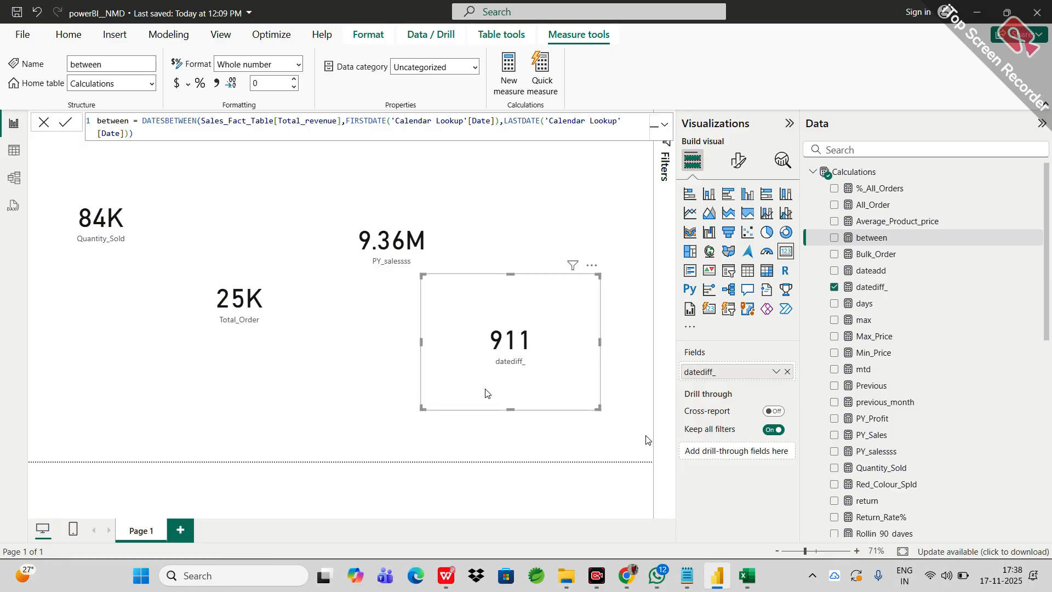
# Step: Move the card visual slightly down and replace its datediff_ field with the between measure
pyautogui.moveTo(490, 380); pyautogui.dragTo(482, 391)
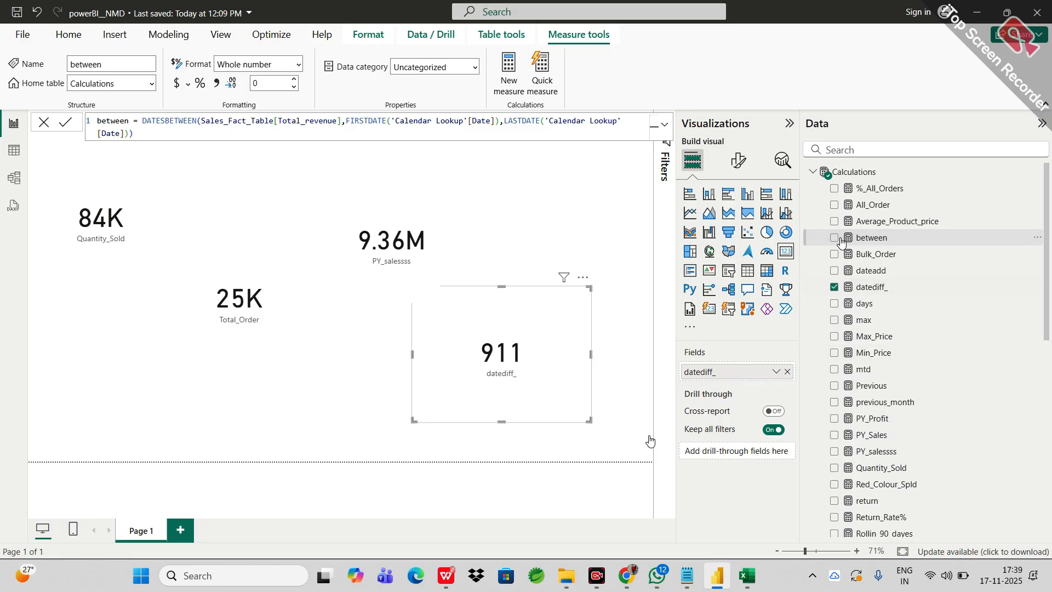
pyautogui.moveTo(871, 237); pyautogui.dragTo(723, 362)
pyautogui.moveTo(858, 241); pyautogui.dragTo(736, 377)
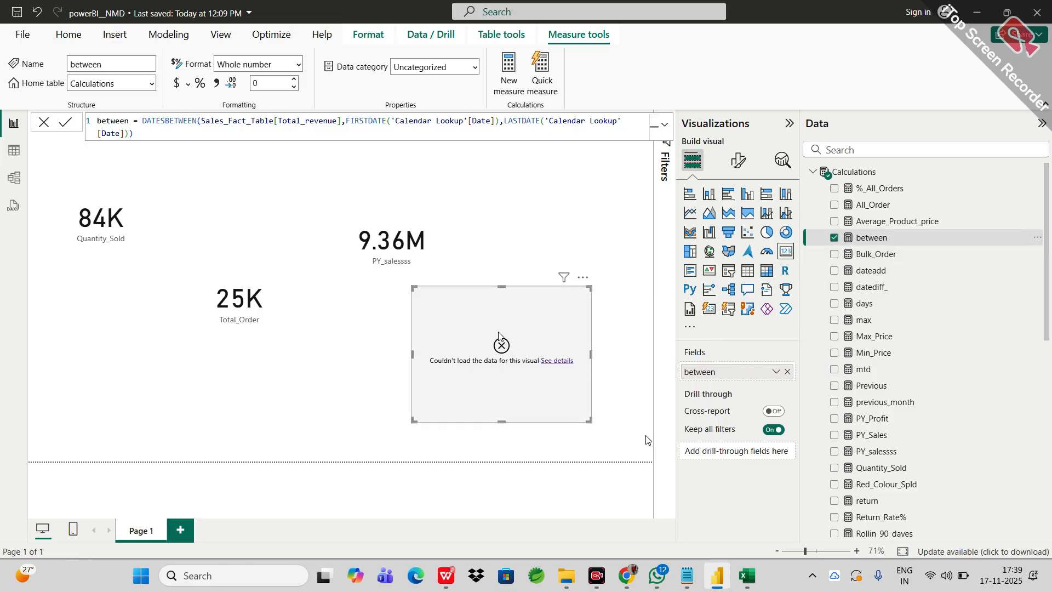
# Step: Remove between from the card visual and show the between measure's formula
pyautogui.click(786, 372)
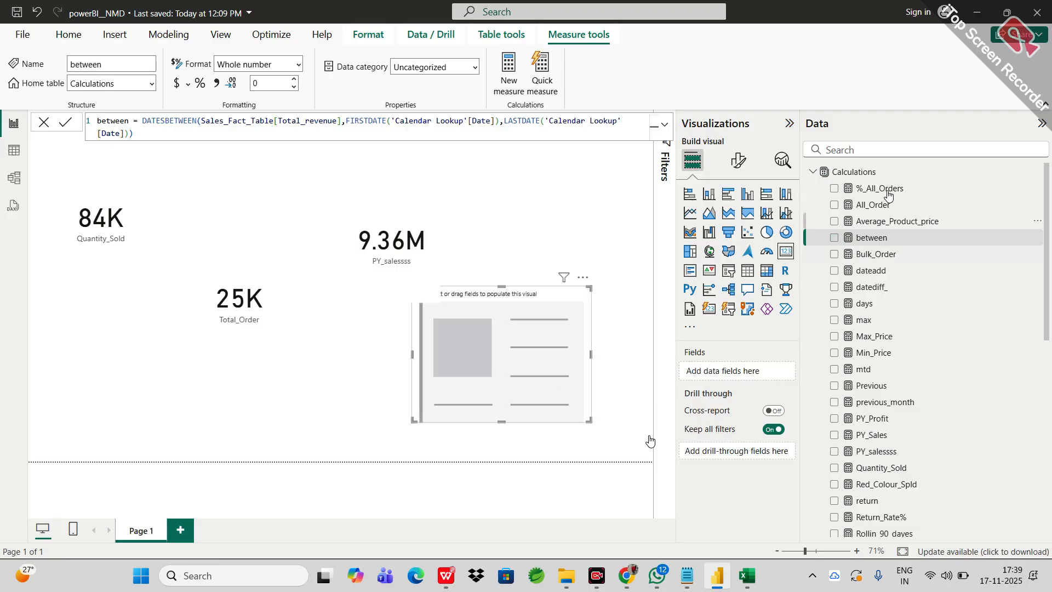
pyautogui.click(865, 240)
pyautogui.click(158, 138)
pyautogui.scroll(-2, 882, 402)
pyautogui.scroll(-2, 889, 404)
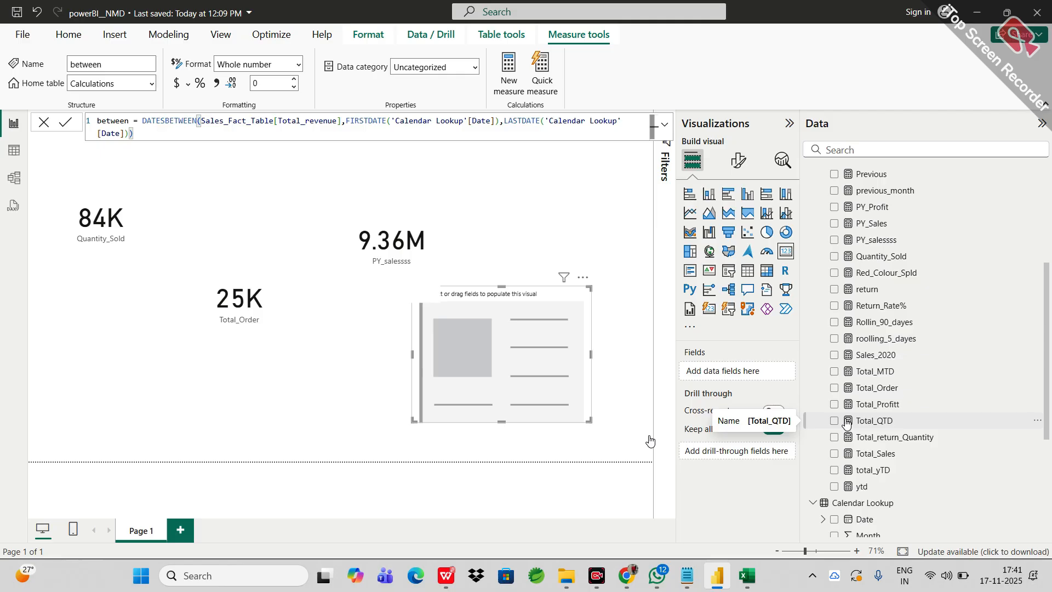
# Step: Insert a table visual on the page and add the Date field from Calendar Lookup as its columns
pyautogui.click(469, 245)
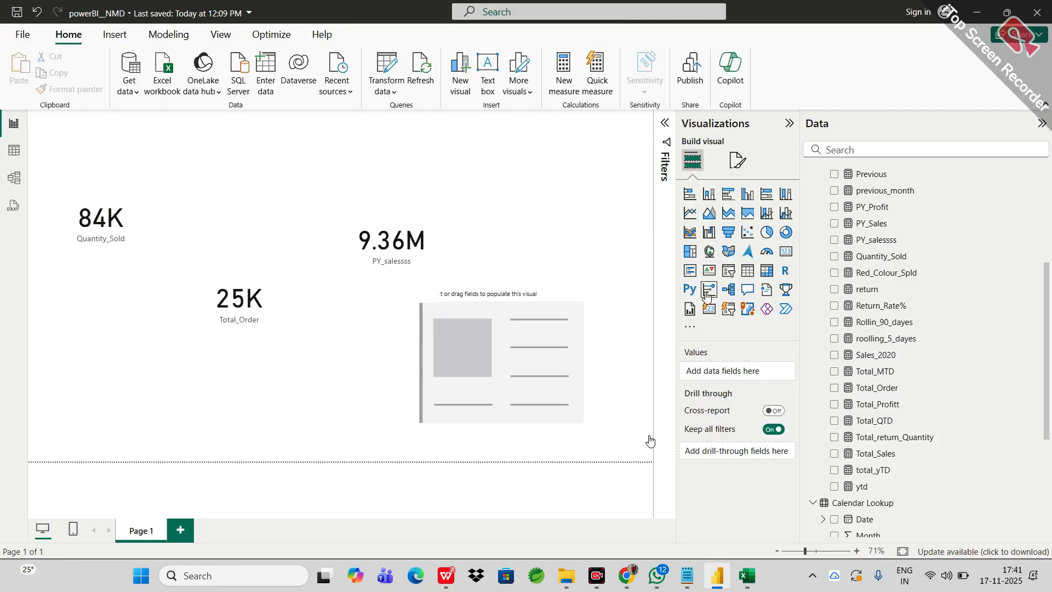
pyautogui.click(748, 270)
pyautogui.scroll(-7, 951, 442)
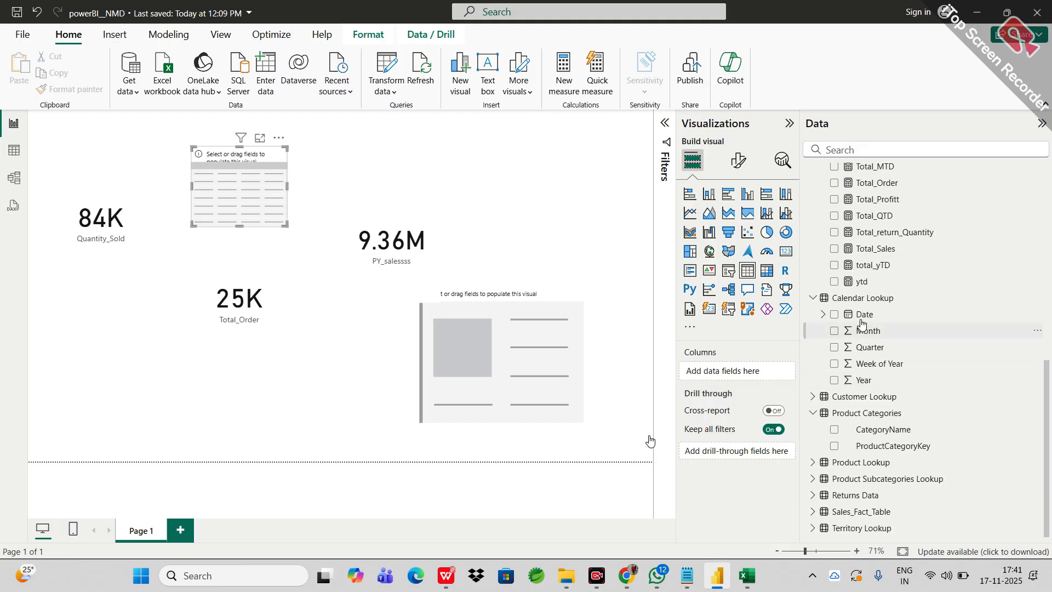
pyautogui.moveTo(861, 315); pyautogui.dragTo(707, 376)
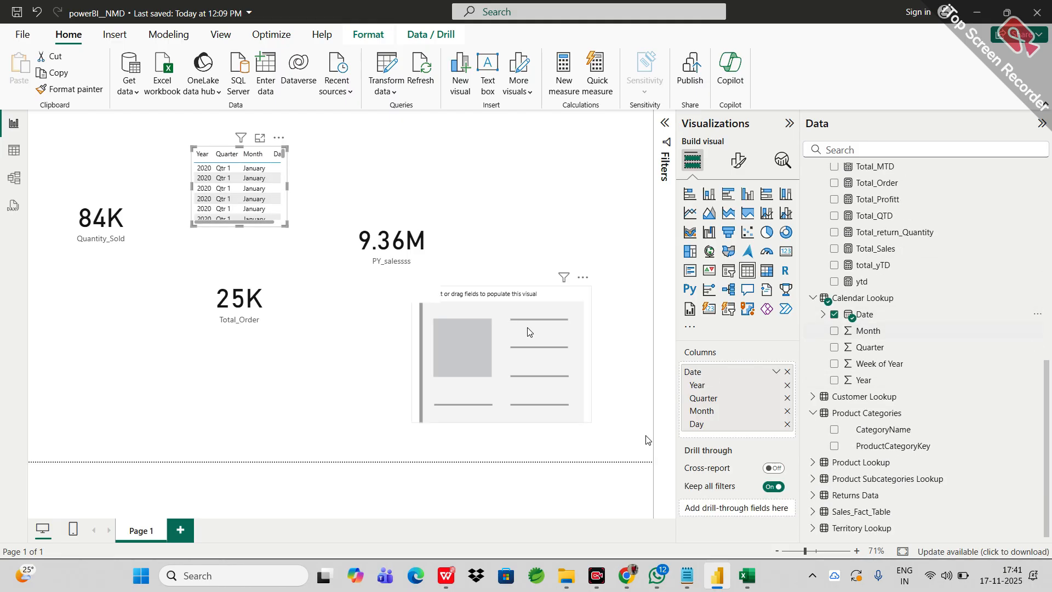
# Step: Add the Total_Order and roolling_5_dayes measures to the table's columns
pyautogui.scroll(3, 903, 282)
pyautogui.moveTo(876, 316); pyautogui.dragTo(728, 438)
pyautogui.scroll(-1, 898, 342)
pyautogui.scroll(3, 894, 329)
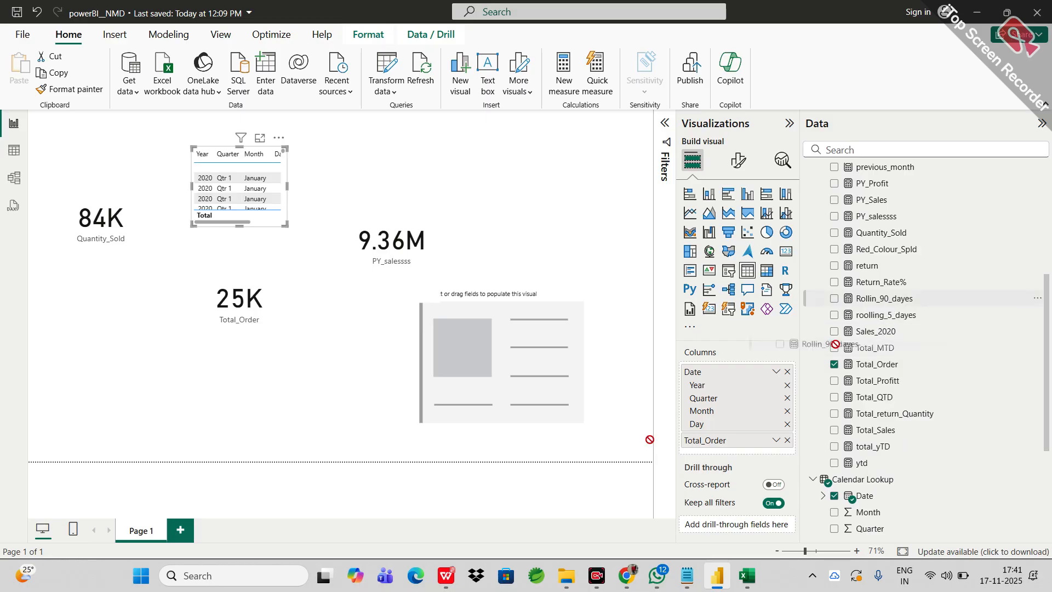
pyautogui.moveTo(891, 315); pyautogui.dragTo(754, 449)
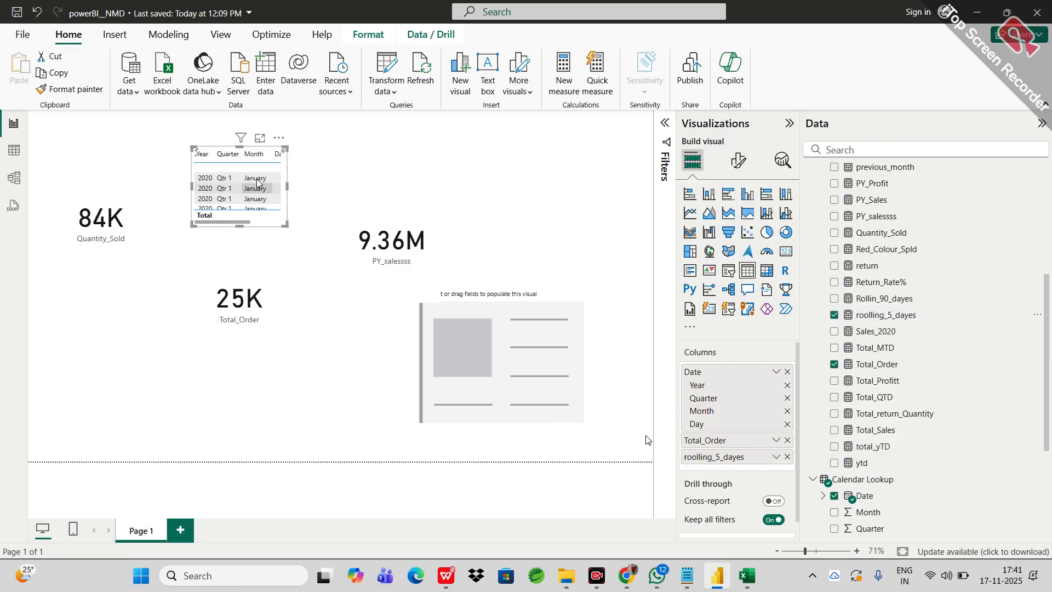
# Step: Widen the table visual so that all its columns from Year to roolling_5_dayes fit
pyautogui.click(291, 189)
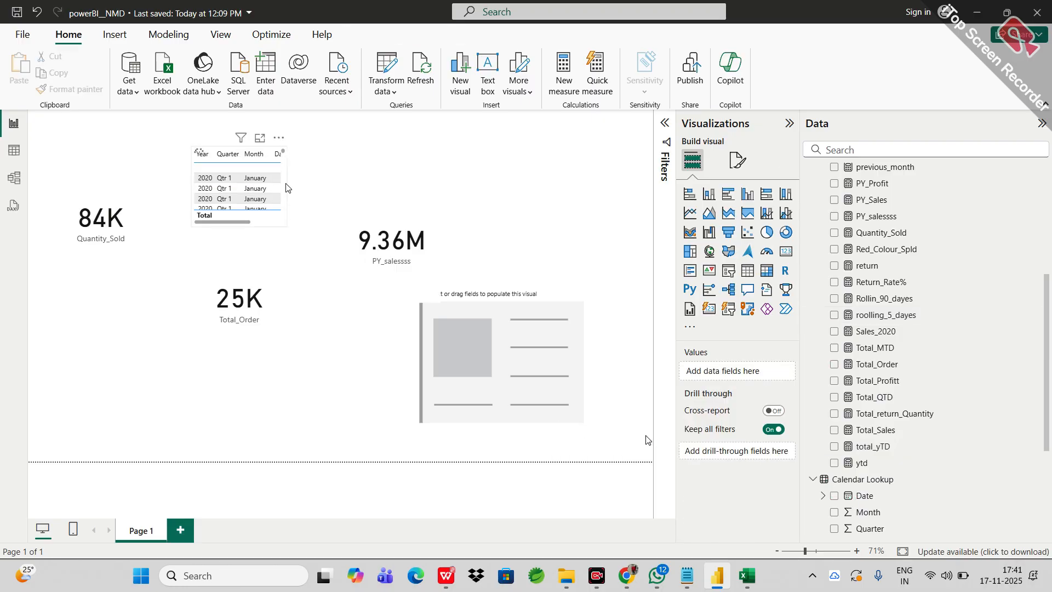
pyautogui.click(287, 188)
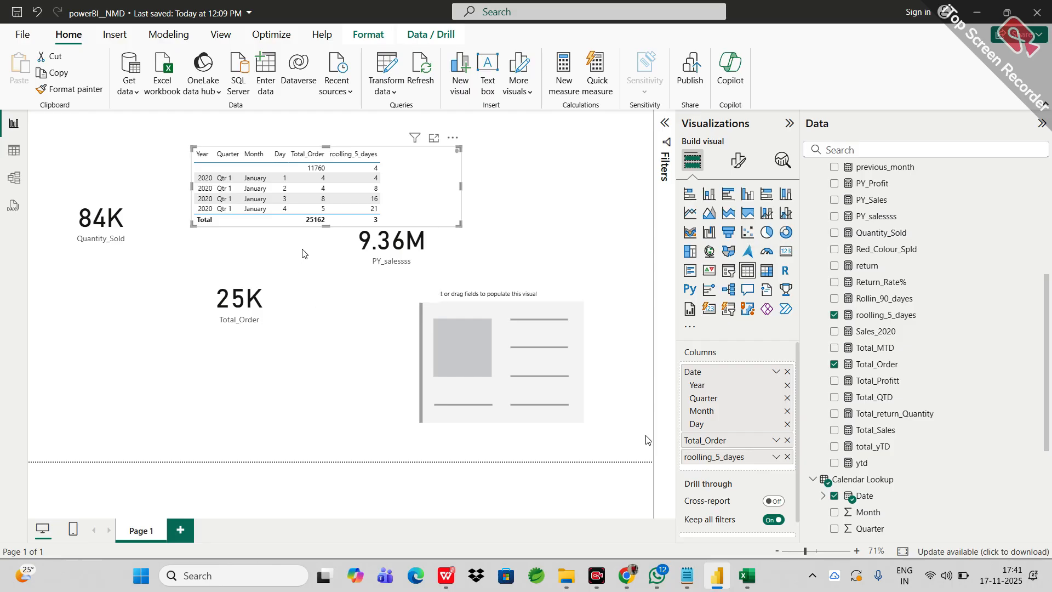
pyautogui.click(647, 440)
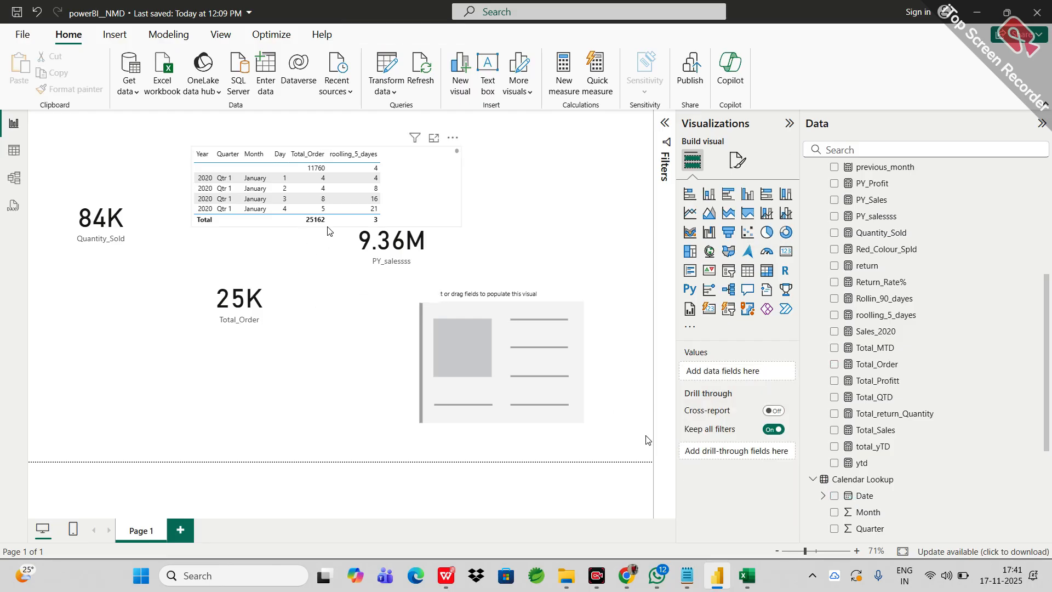
pyautogui.click(386, 222)
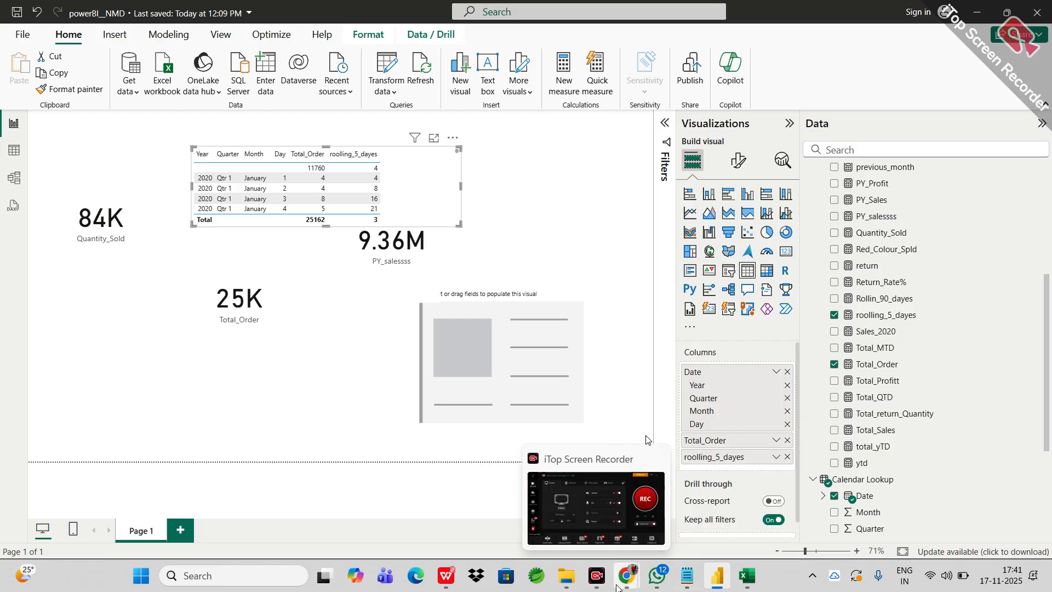
# Step: Minimize Power BI to show the Google Meet window and switch to WhatsApp
pyautogui.moveTo(616, 587)
pyautogui.moveTo(728, 587)
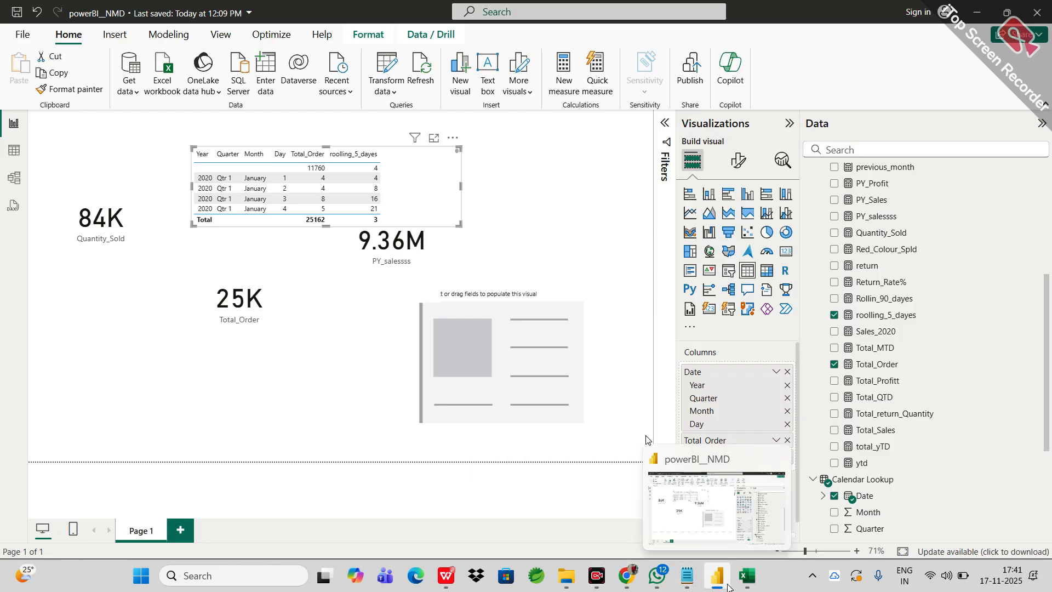
pyautogui.click(976, 12)
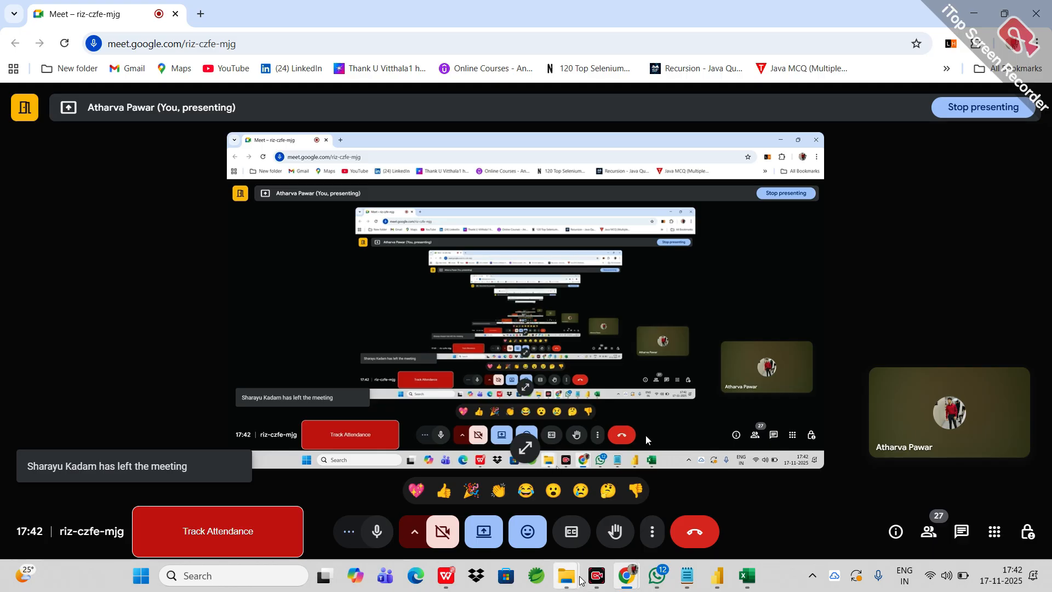
pyautogui.click(661, 579)
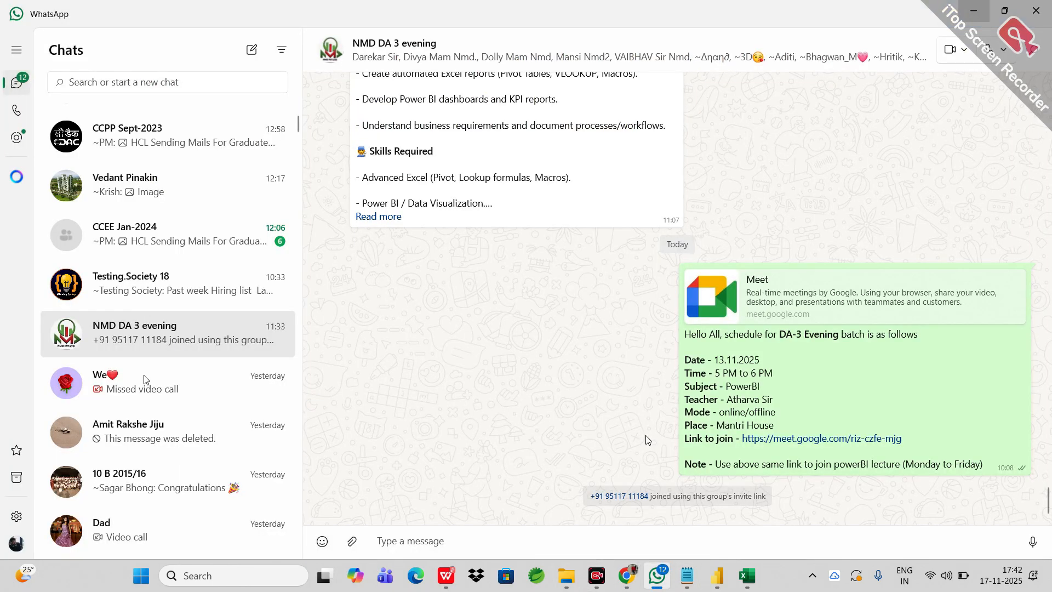
# Step: Send the document DAX Cheat Sheet 2.pdf from the powerBI folder inside Desktop's POwer BI NMD folder to the NMD DA 3 evening group
pyautogui.click(352, 541)
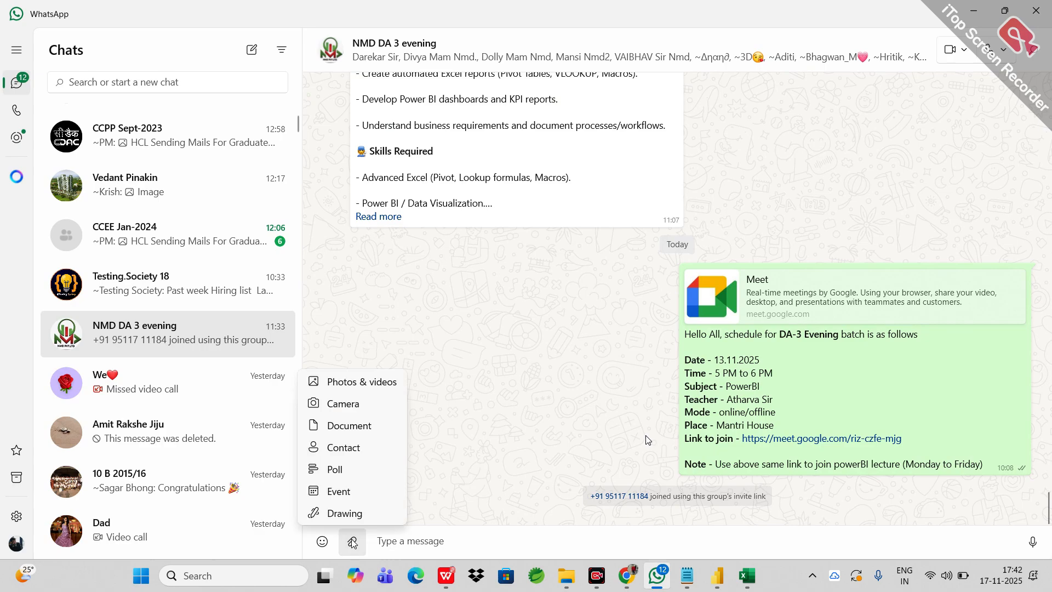
pyautogui.click(349, 427)
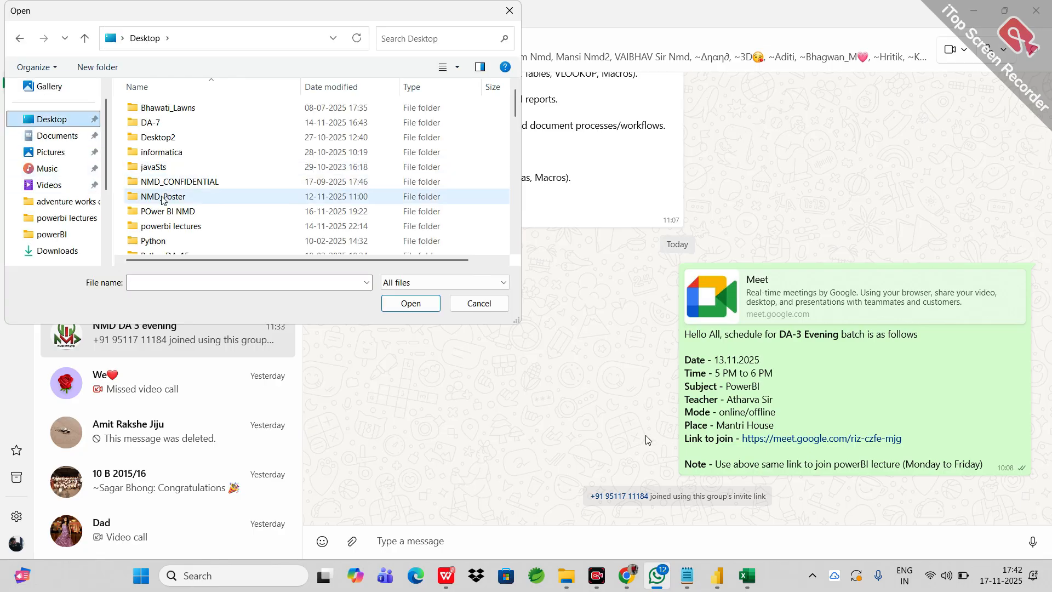
pyautogui.doubleClick(162, 212)
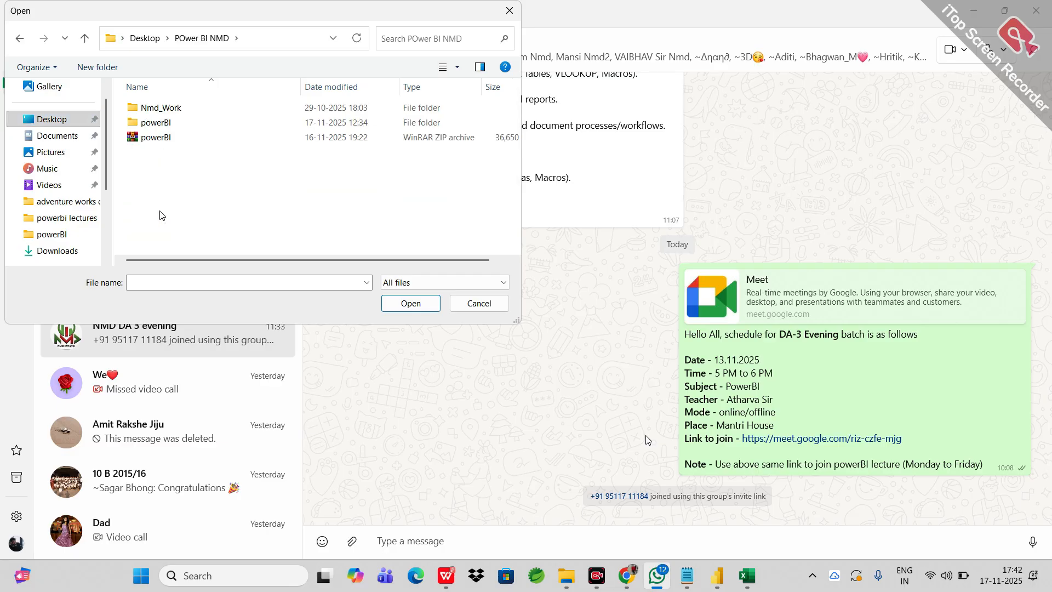
pyautogui.click(166, 125)
pyautogui.doubleClick(166, 124)
pyautogui.click(171, 137)
pyautogui.click(410, 303)
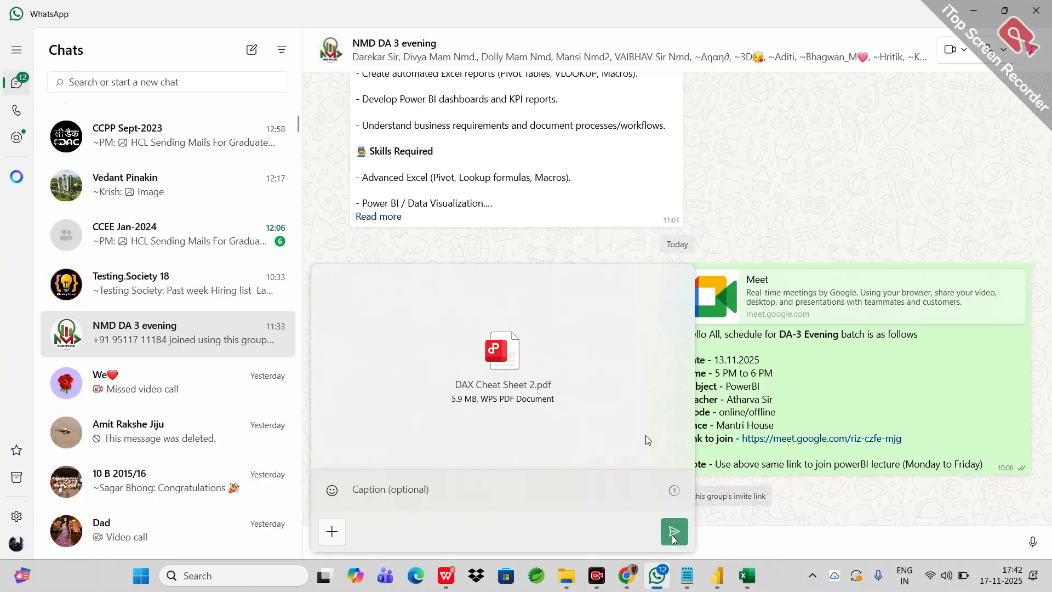
pyautogui.click(675, 532)
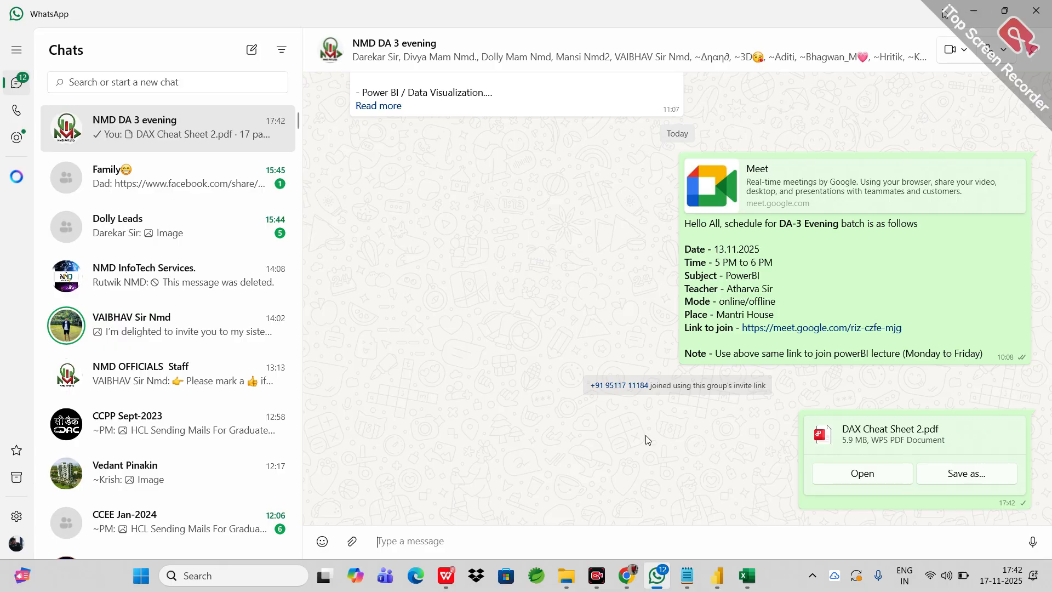
# Step: Switch to the Google Meet call, start attendance tracking and go through the whole participant list to its end
pyautogui.click(974, 9)
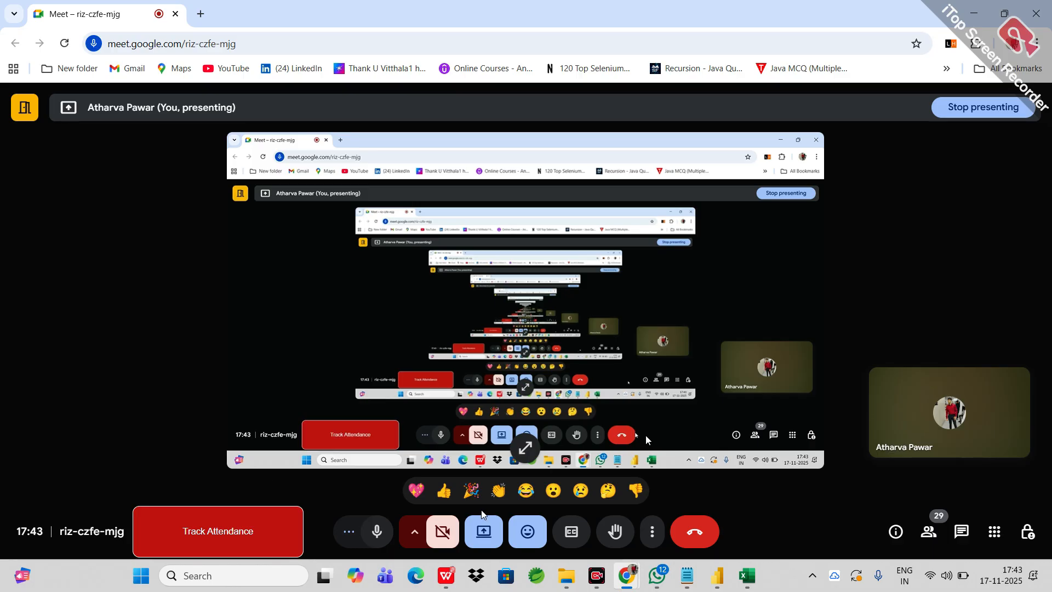
pyautogui.click(215, 529)
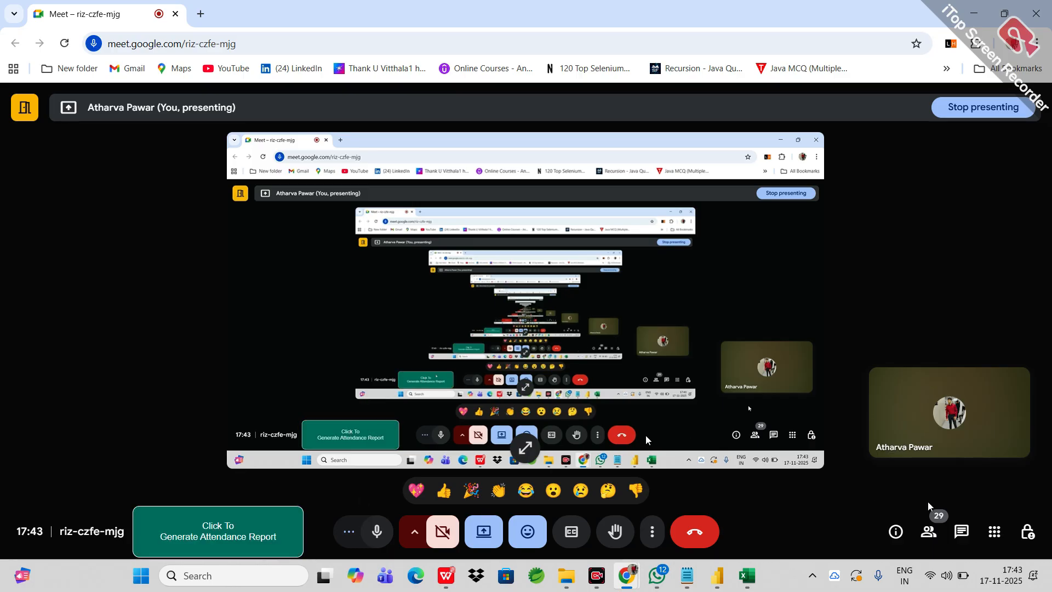
pyautogui.click(929, 529)
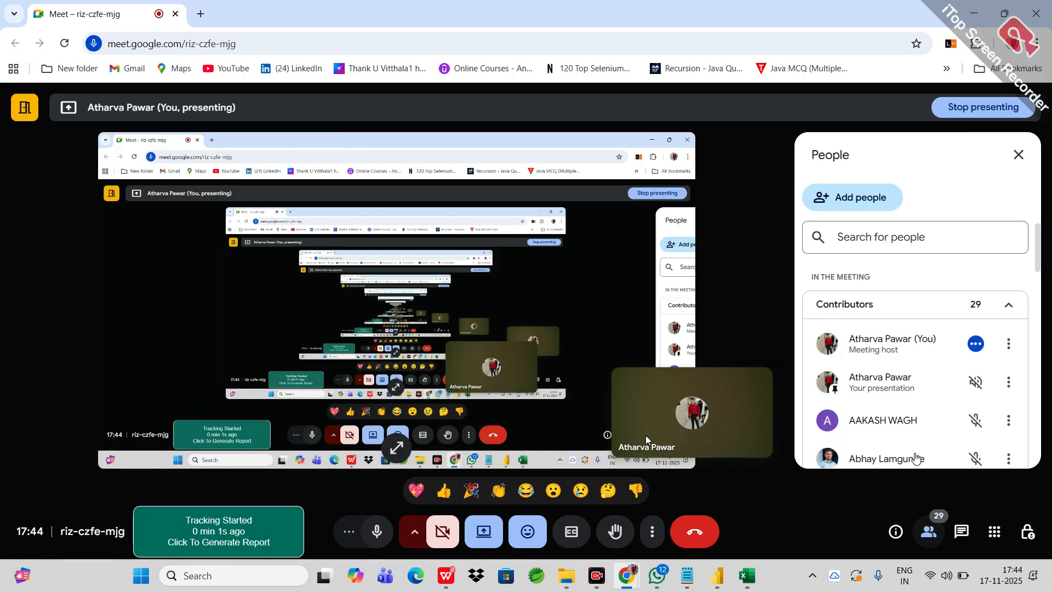
pyautogui.scroll(-2, 882, 401)
pyautogui.scroll(-12, 882, 401)
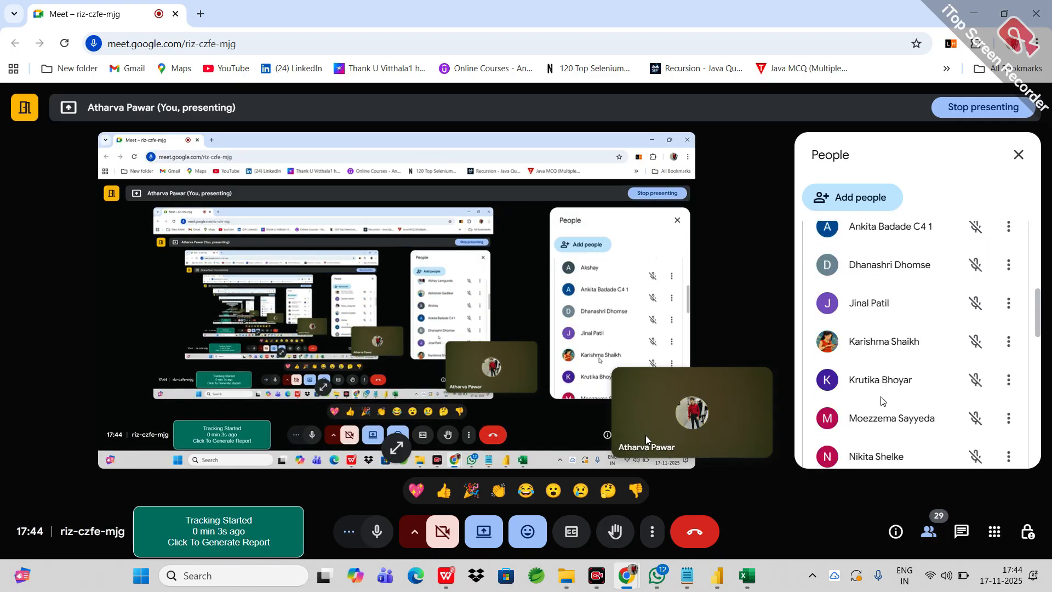
pyautogui.scroll(-5, 882, 401)
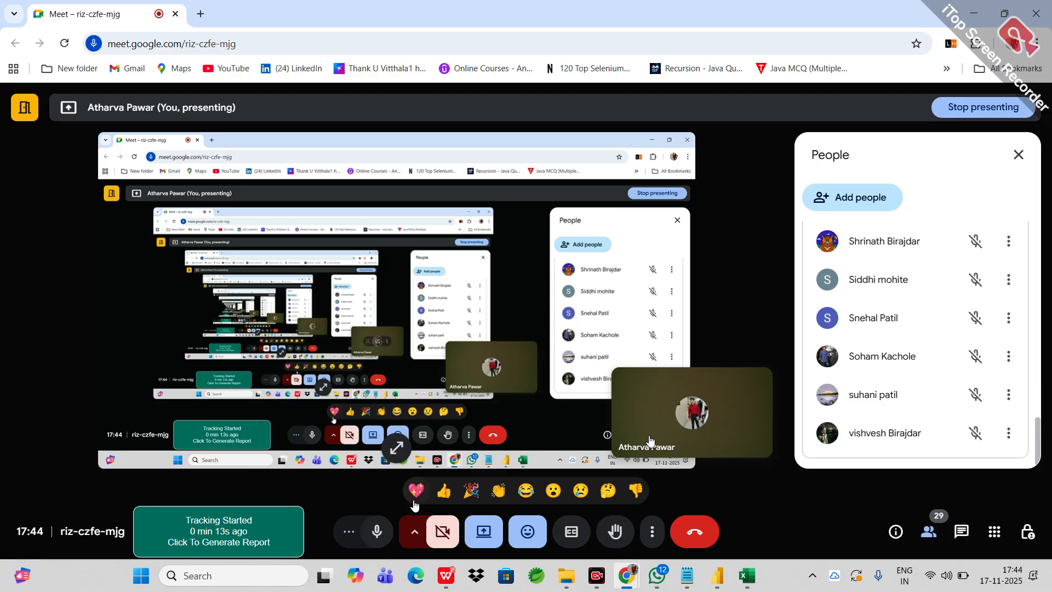
# Step: Generate the attendance report for the tracked meeting and return to the Meet call
pyautogui.click(235, 551)
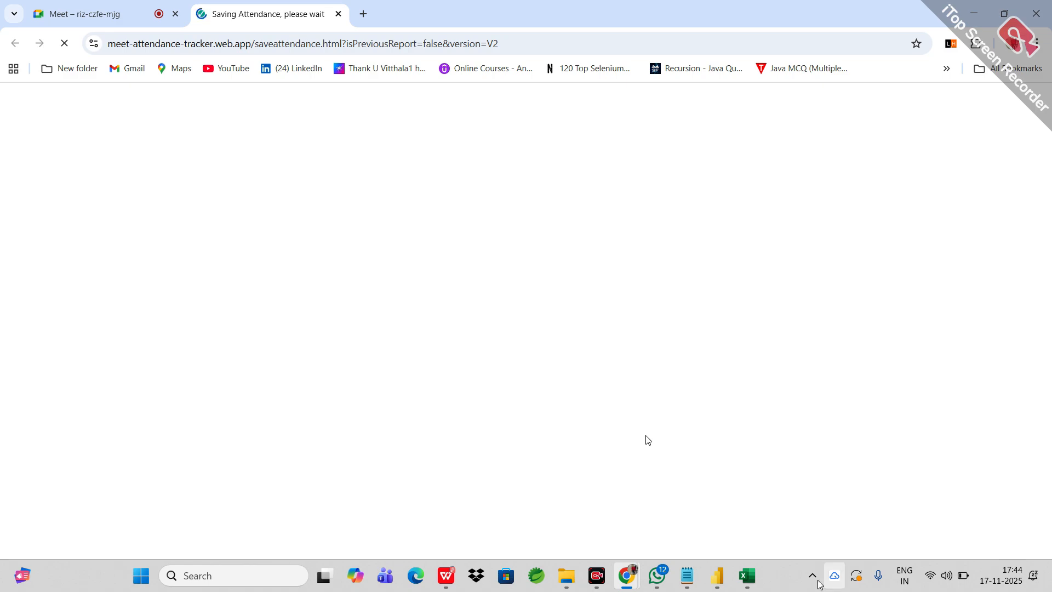
pyautogui.moveTo(642, 578)
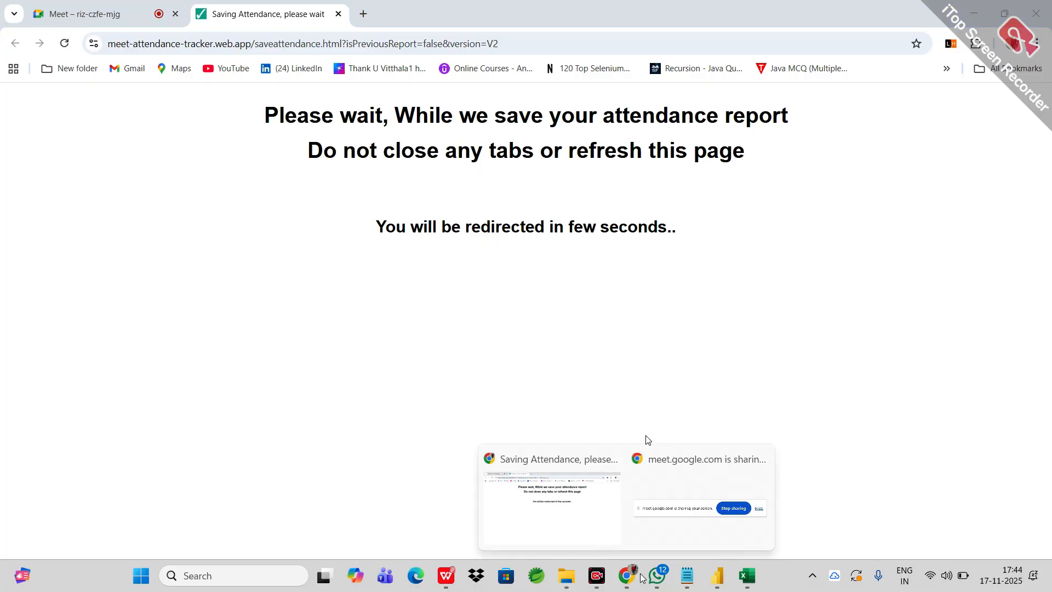
pyautogui.click(86, 5)
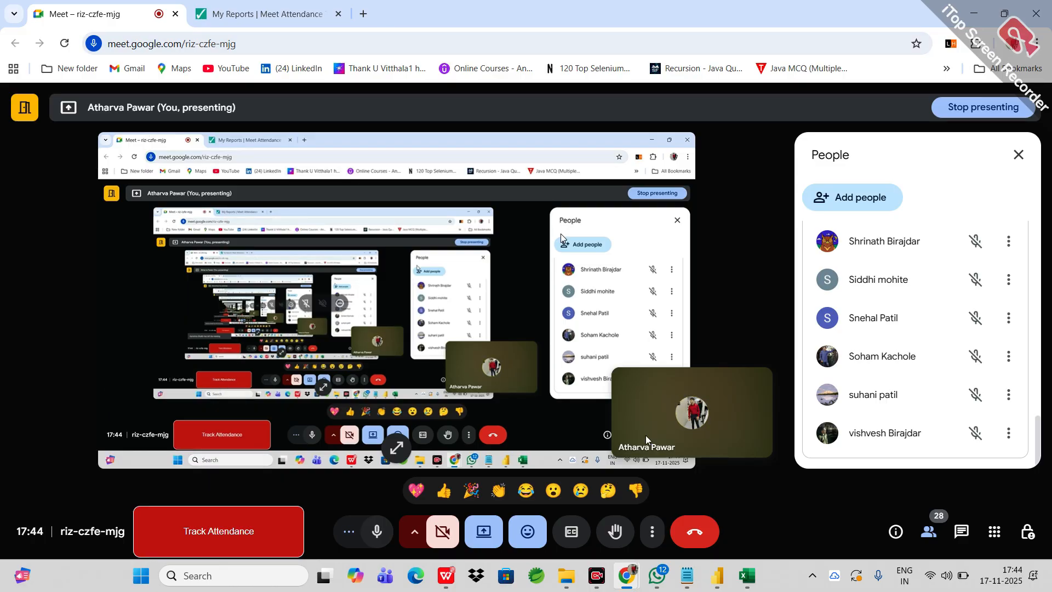
pyautogui.click(687, 585)
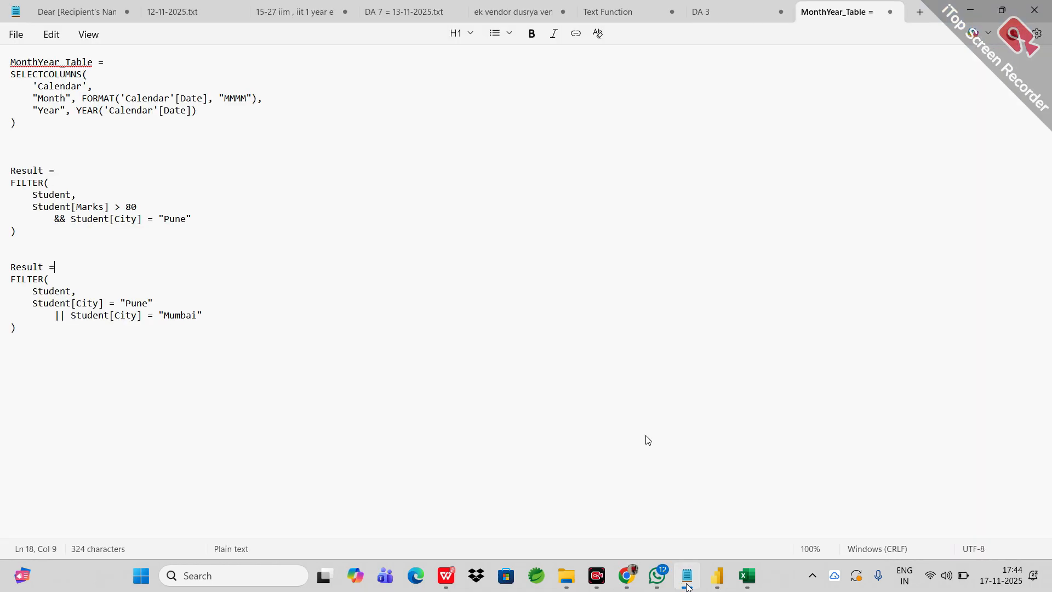
pyautogui.click(687, 585)
pyautogui.click(687, 585)
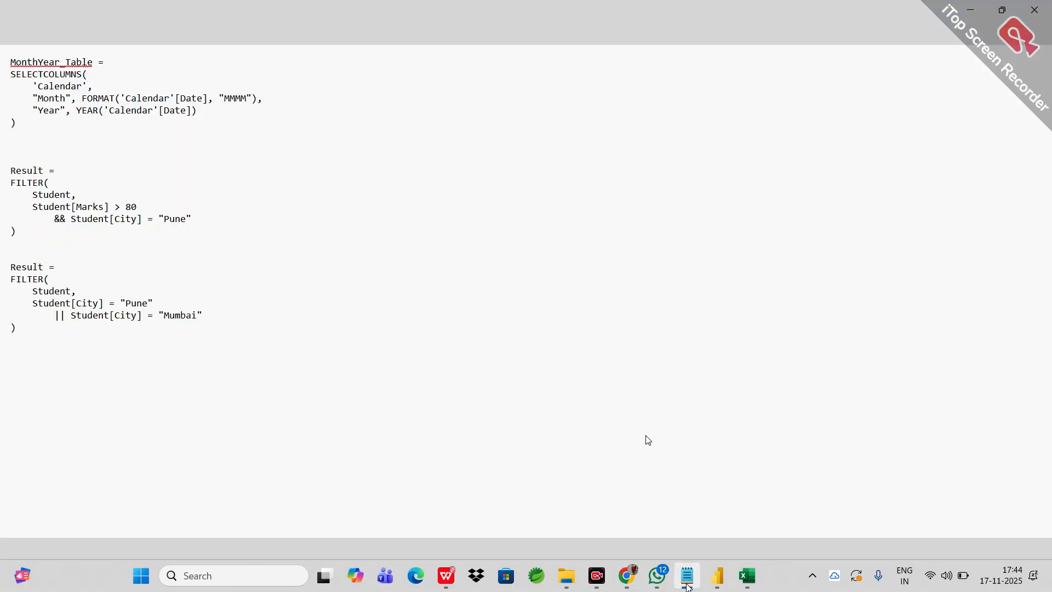
pyautogui.click(688, 585)
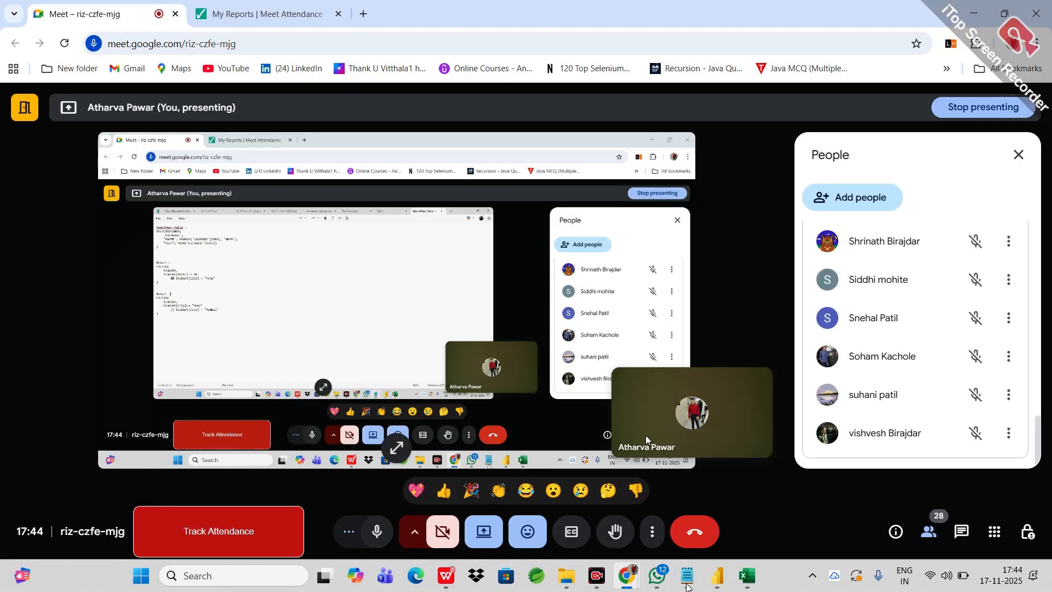